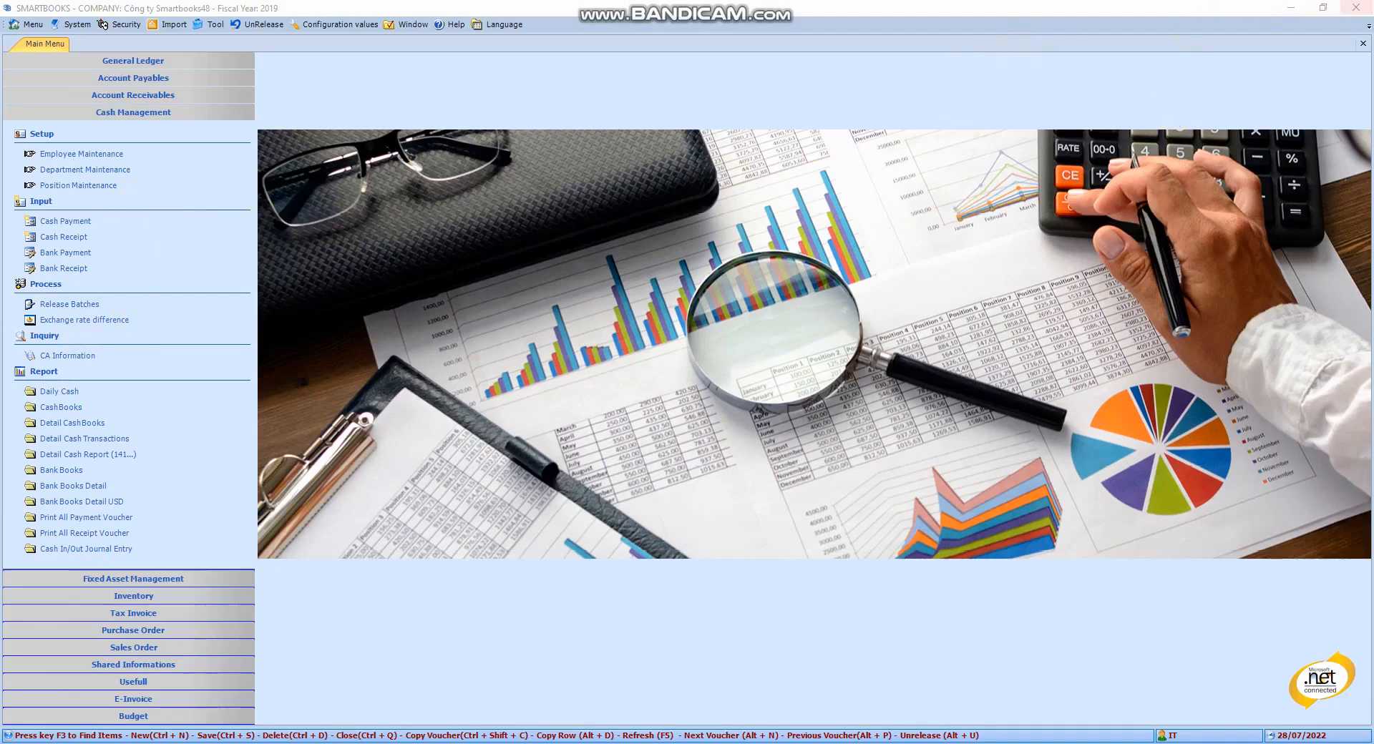
- Open Employee Maintenance from the Cash Management setup section
mouse_move(3, 115)
left_mouse_down()
mouse_move(190, 398)
mouse_move(265, 548)
left_mouse_up()
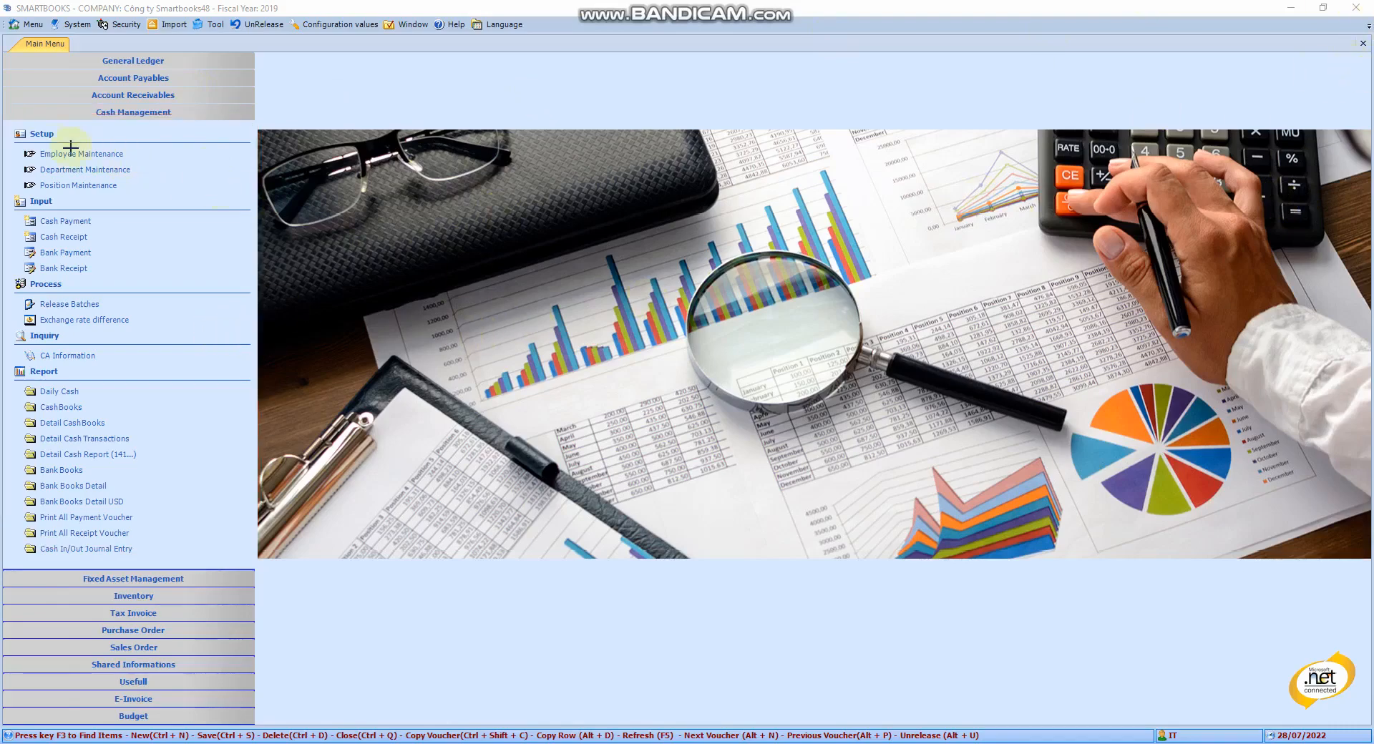
left_click_drag(7, 124, 236, 210)
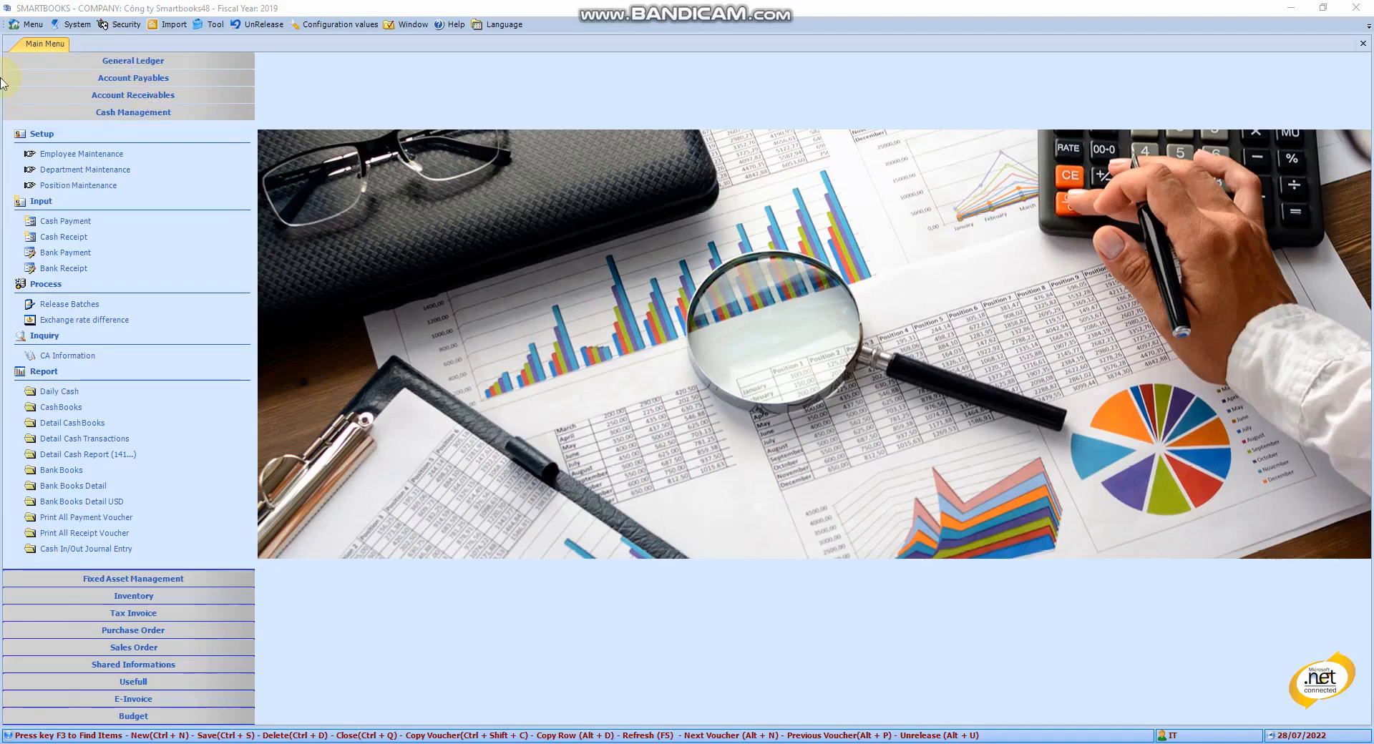
left_click(83, 154)
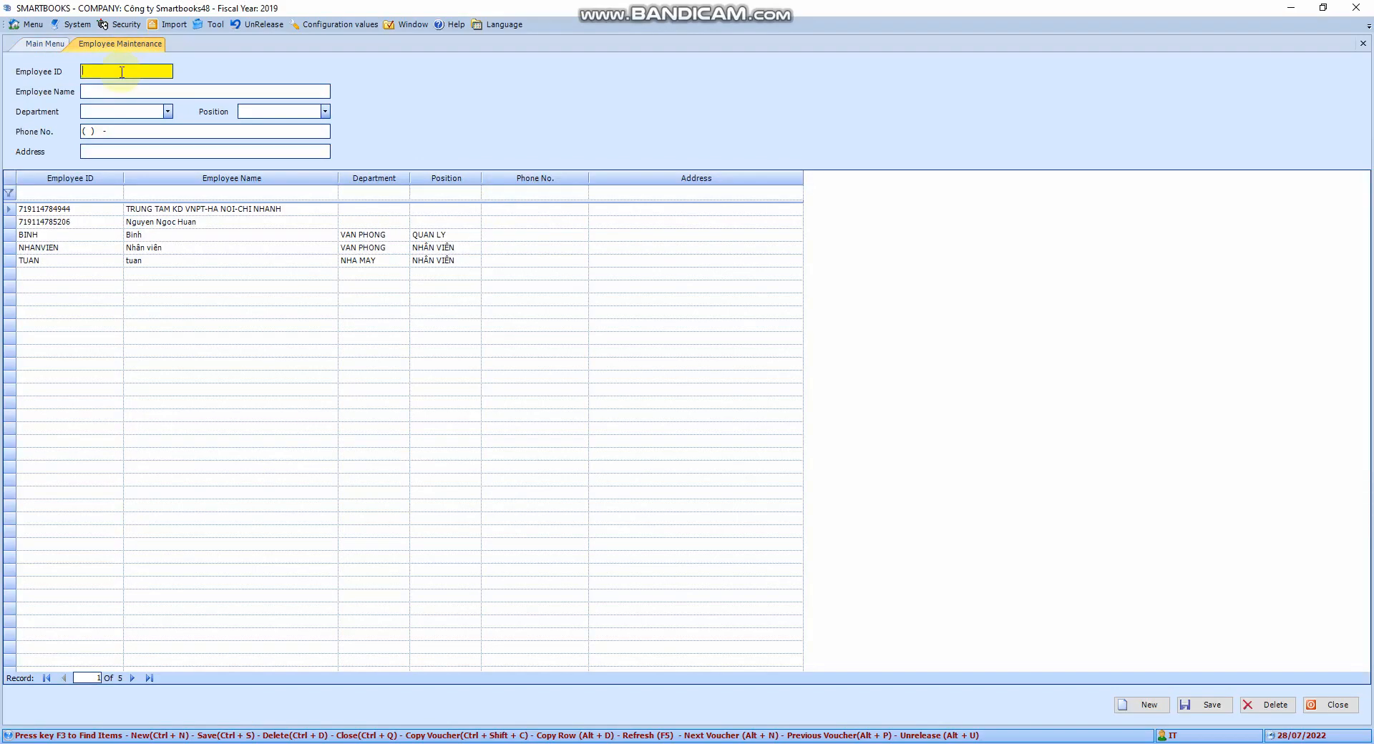
- Add a new employee with ID NV003 and enter the employee's full name
type("NV003")
key("Tab")
type("Nhan")
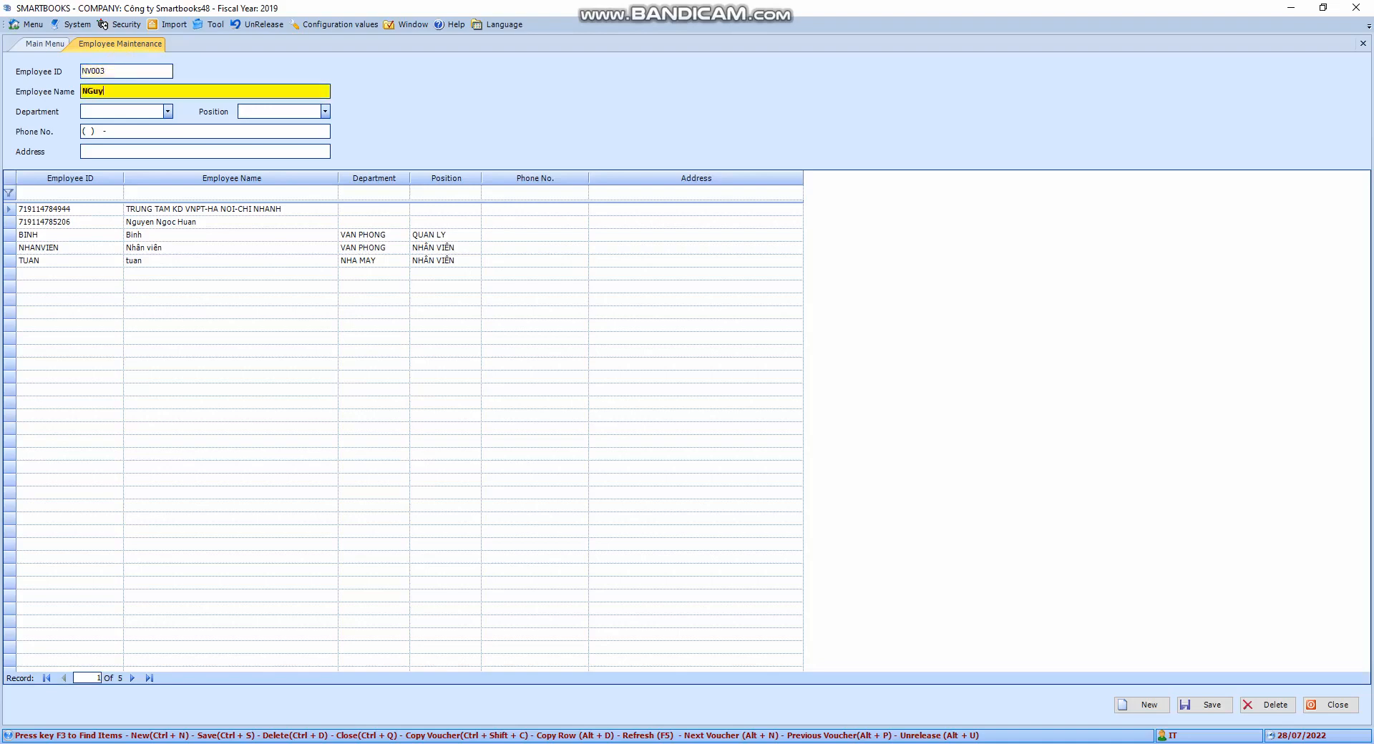
key("BackSpace")
key("BackSpace")
key("BackSpace")
key("BackSpace")
key("Tab")
key("Tab")
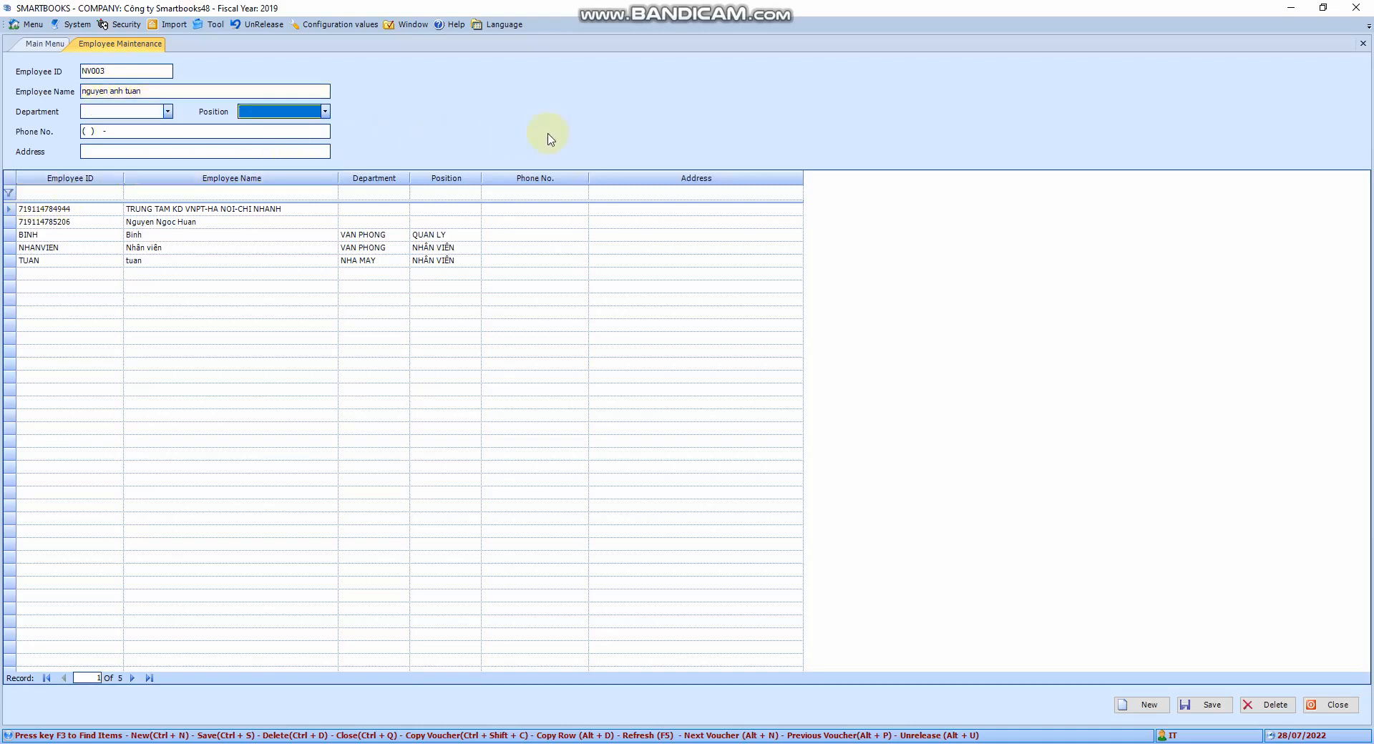
- Assign position NHÂN VIÊN and department NHA MAY to the employee, then save the record
left_click(168, 112)
left_click(168, 112)
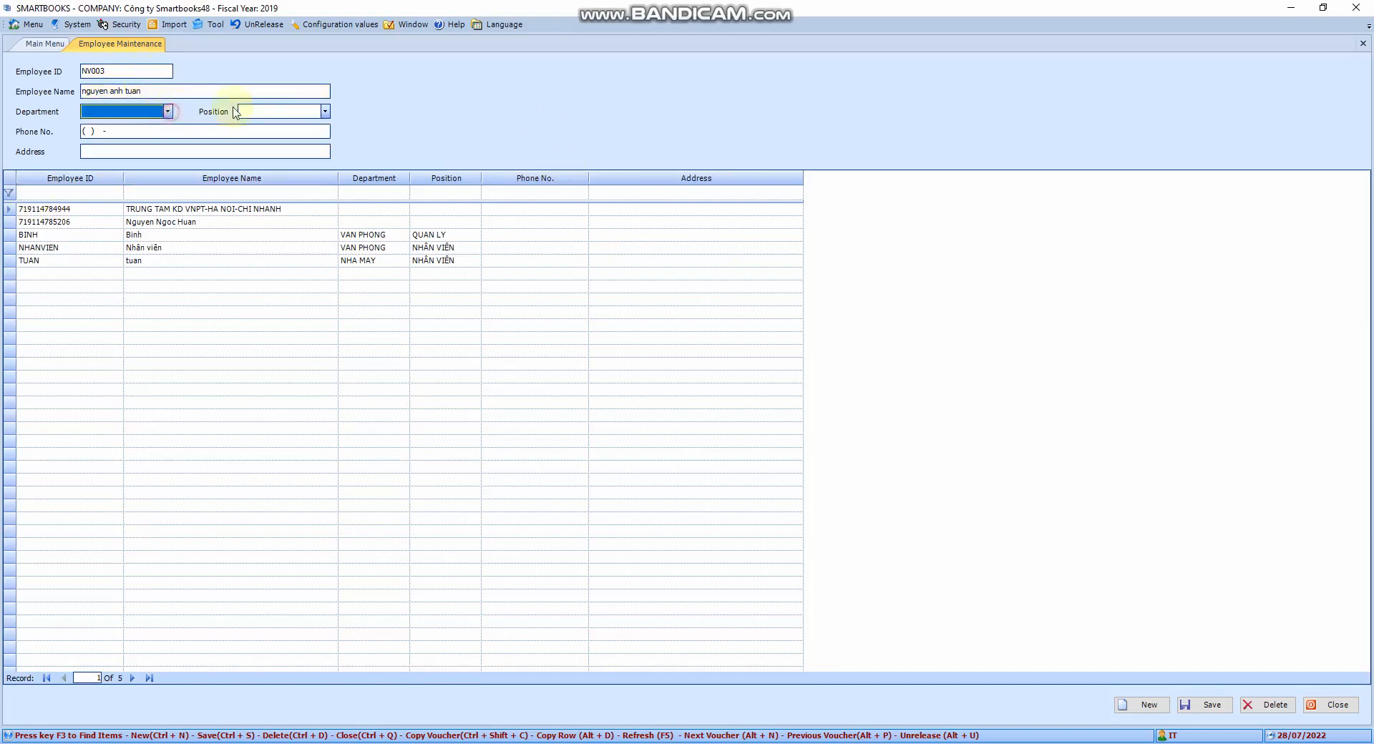
left_click(325, 110)
left_click(264, 140)
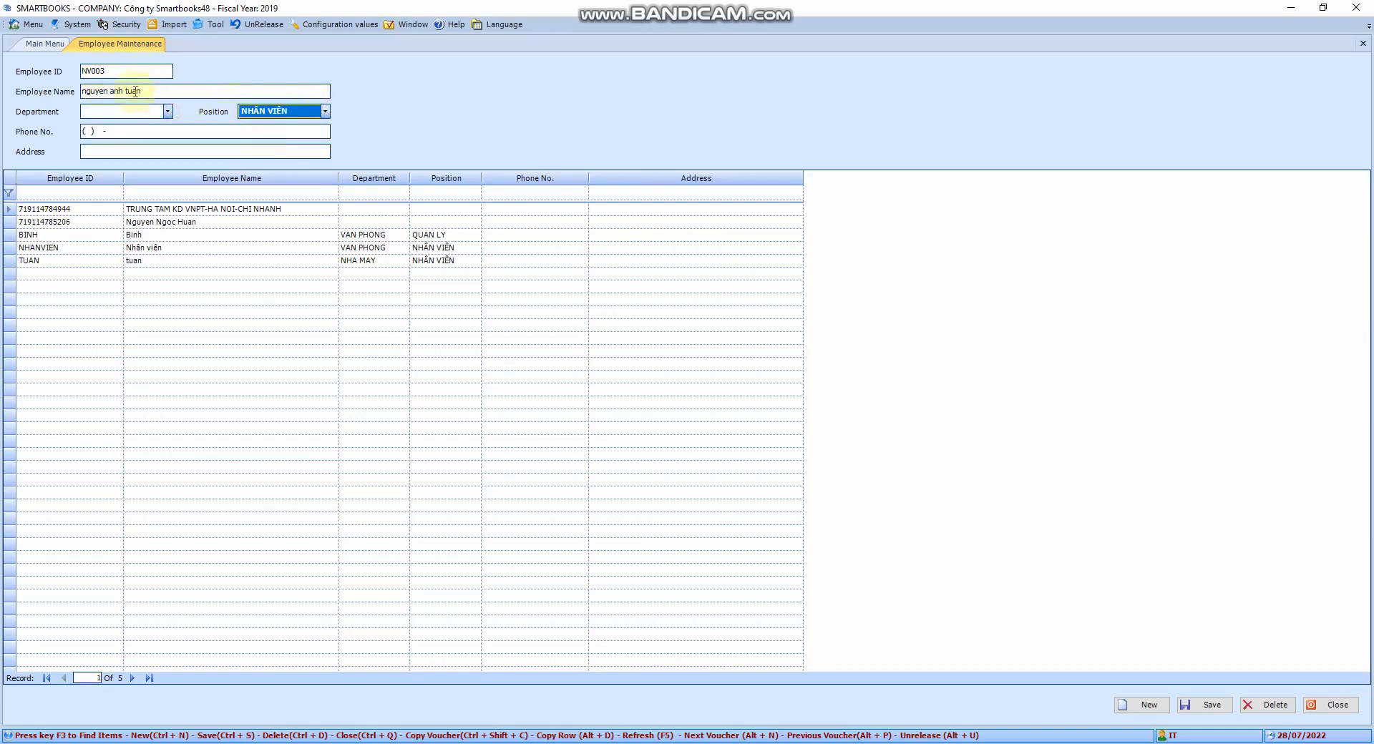
left_click(169, 111)
left_click(143, 140)
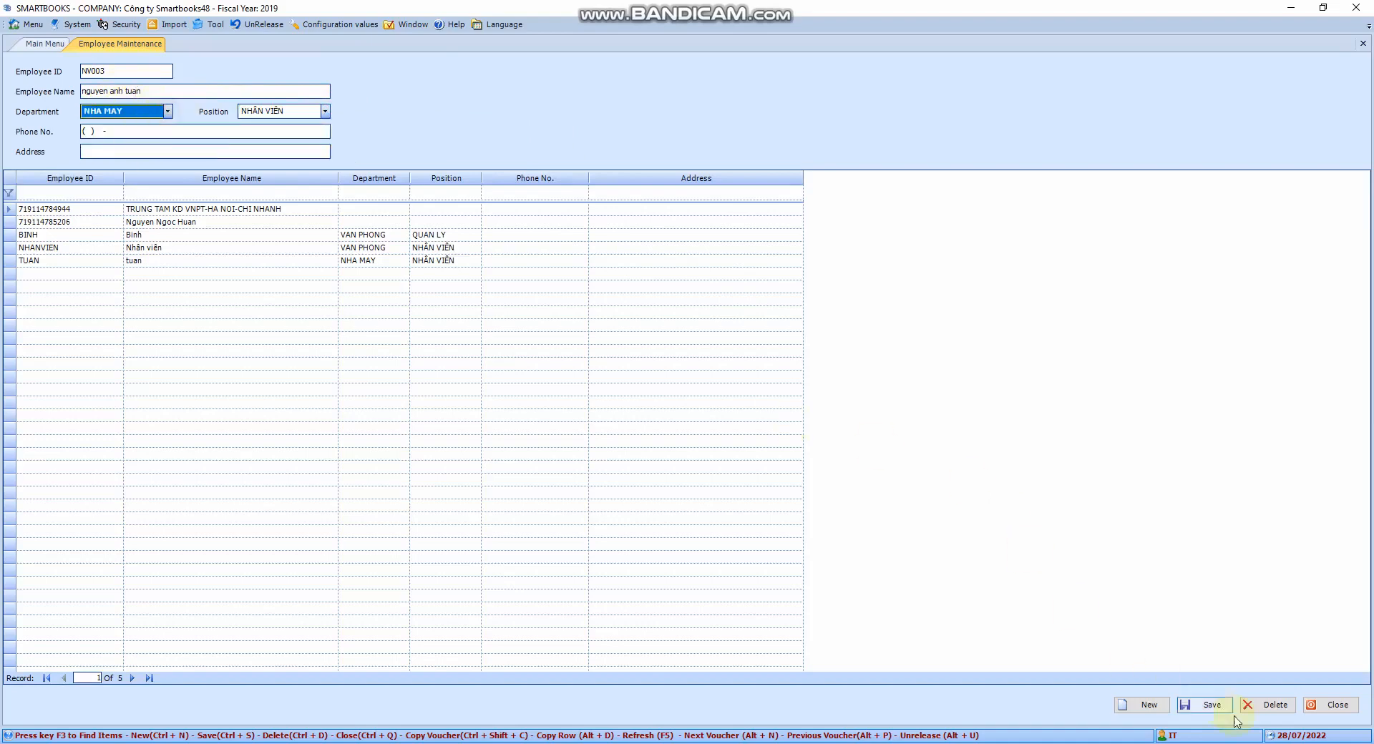
left_click(1209, 705)
- Open Department Maintenance to review the department list and its fields
left_click(34, 48)
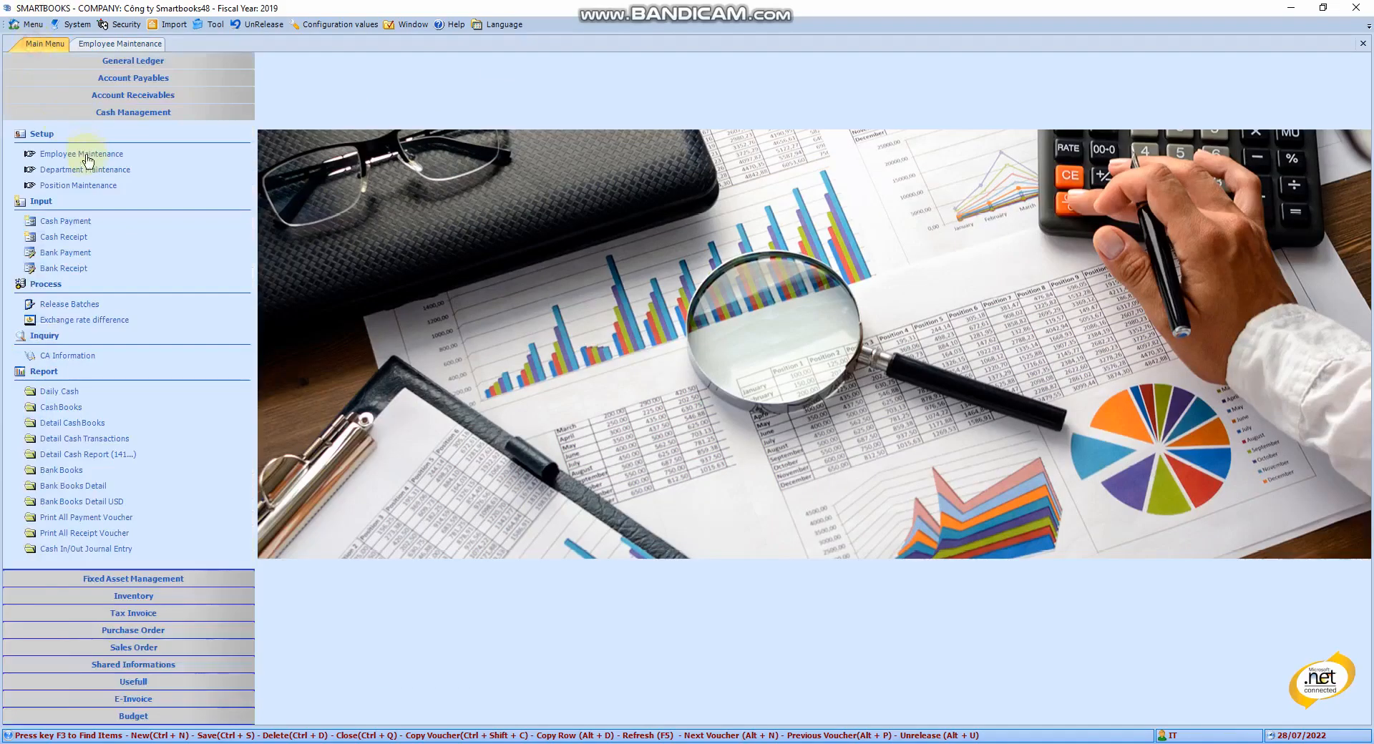
left_click(86, 169)
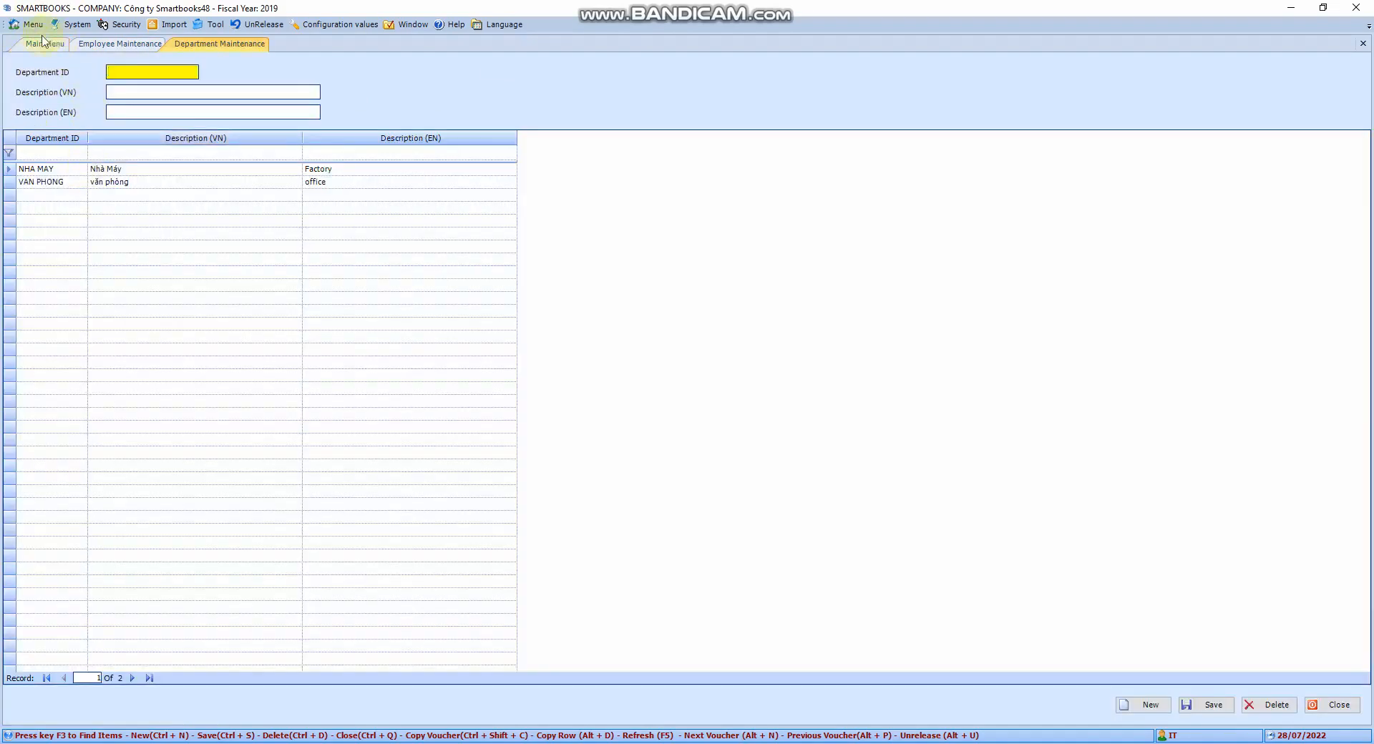
left_click(145, 93)
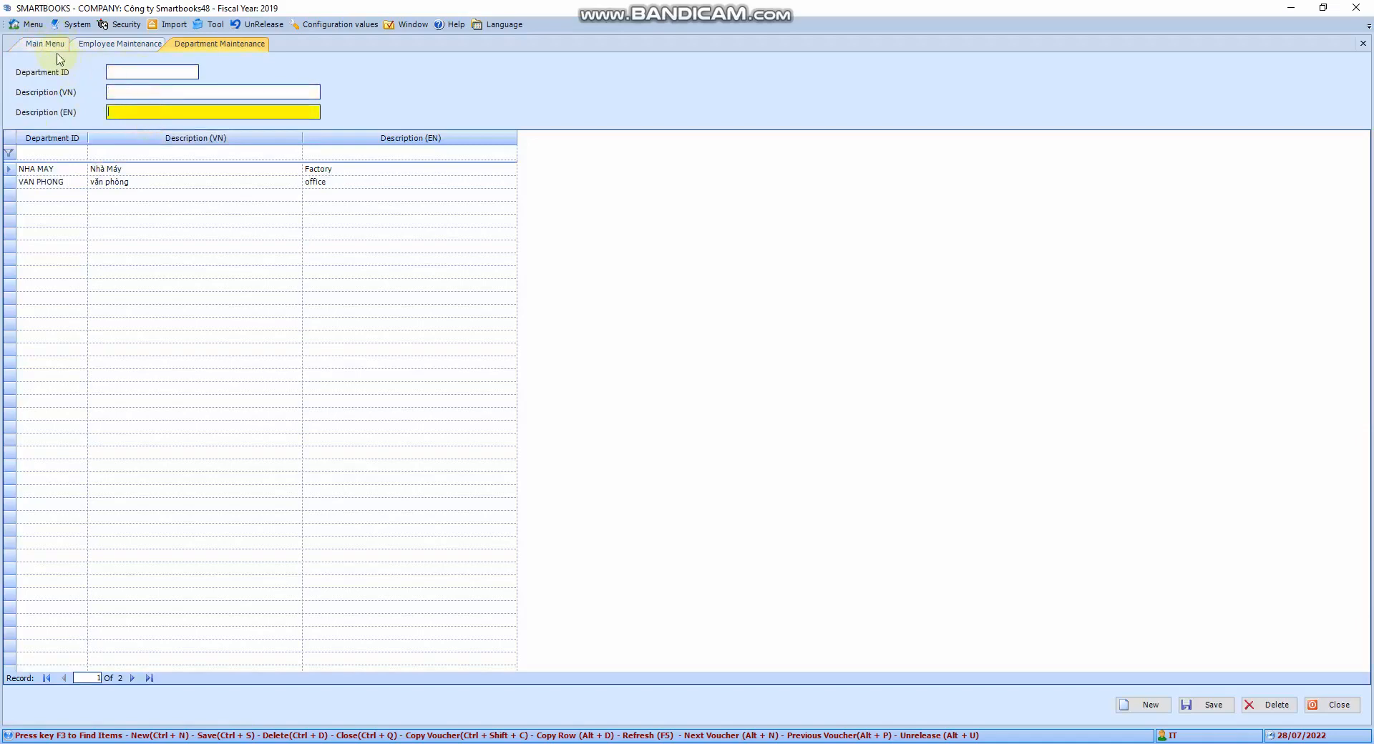
- Open Position Maintenance to review the position list and its fields
left_click(44, 44)
left_click(84, 183)
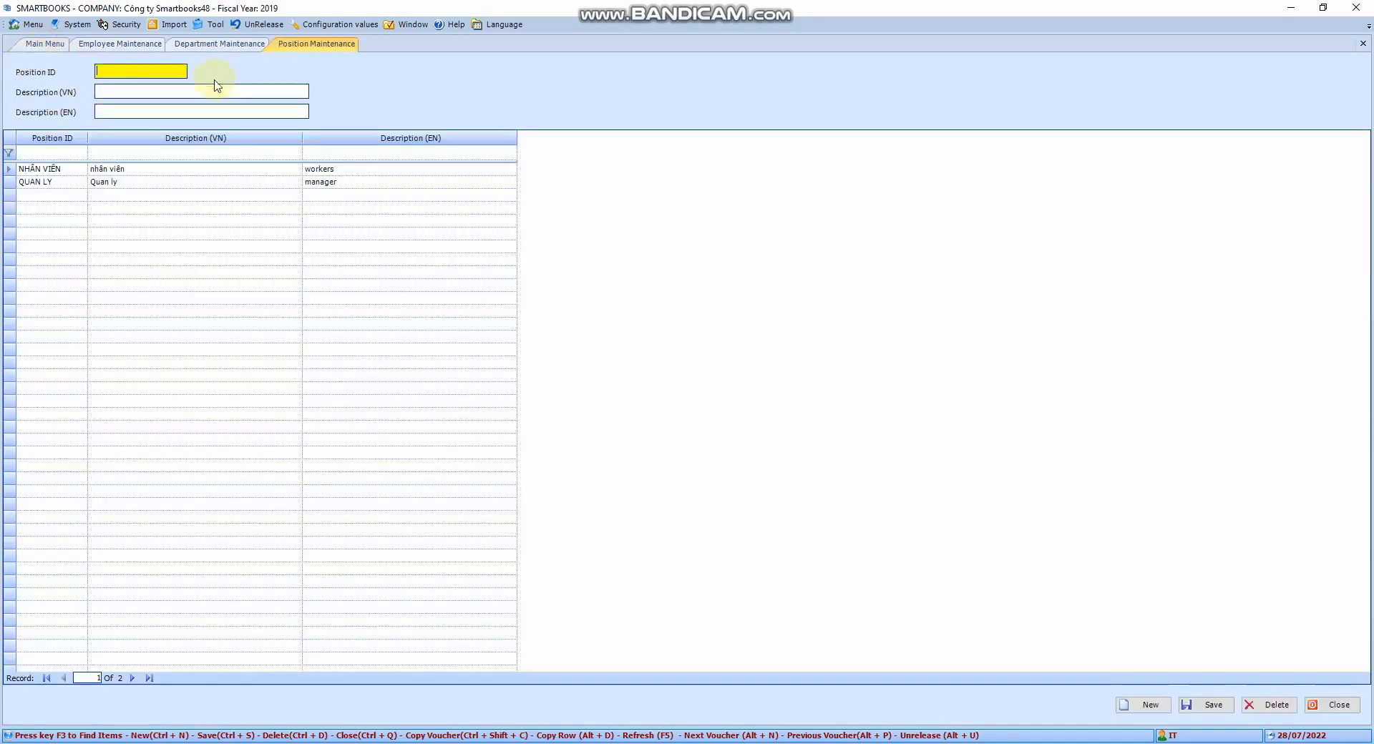
left_click(159, 93)
left_click(162, 111)
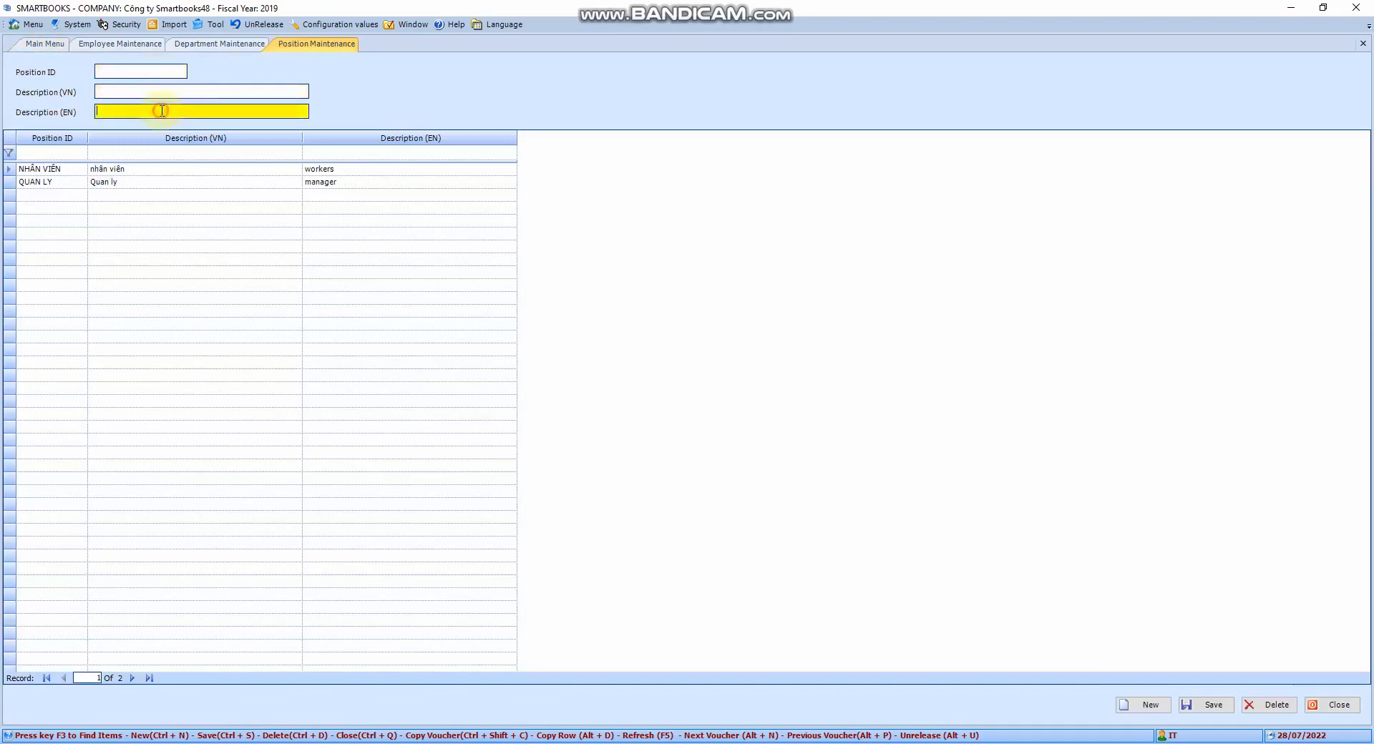
- Close the Position, Department and Employee Maintenance screens
left_click(1363, 44)
left_click(1364, 44)
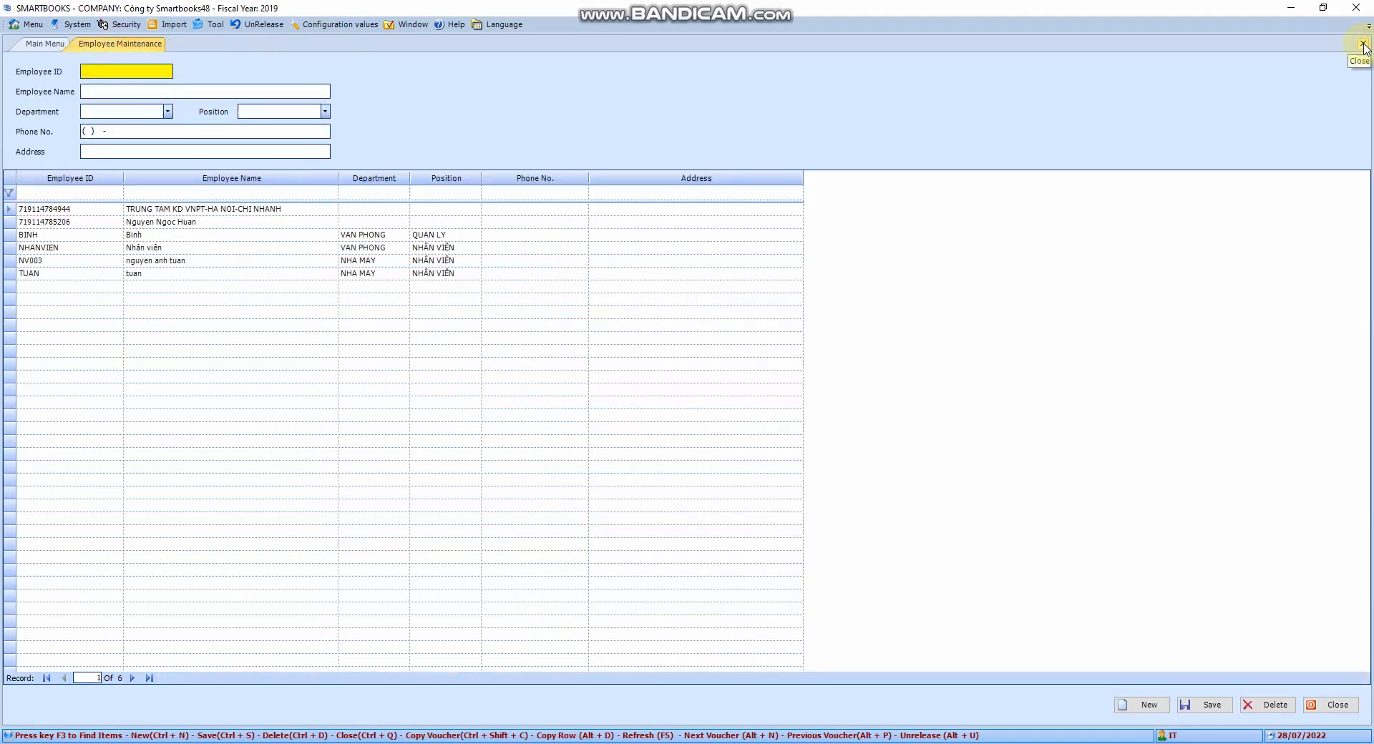
left_click(1363, 44)
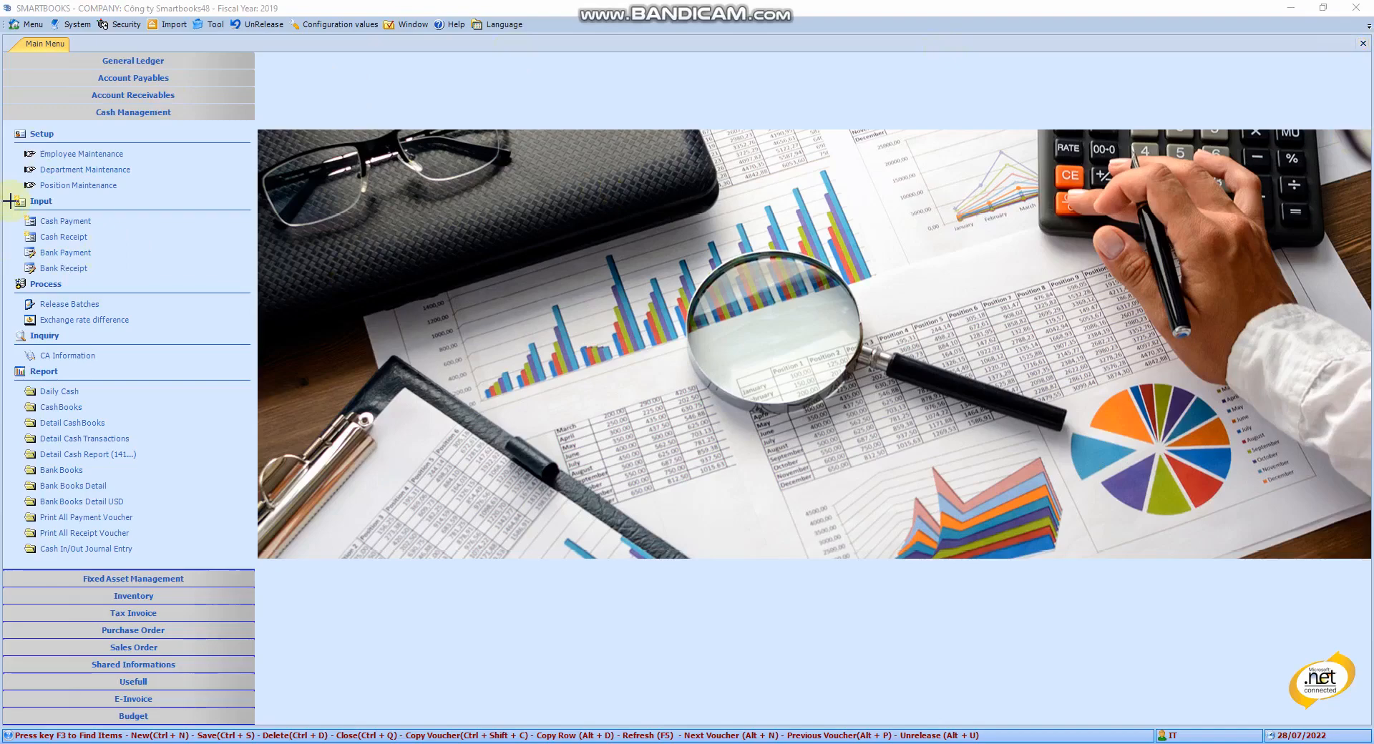
- Open the Cash Payment voucher form
left_click_drag(10, 200, 206, 287)
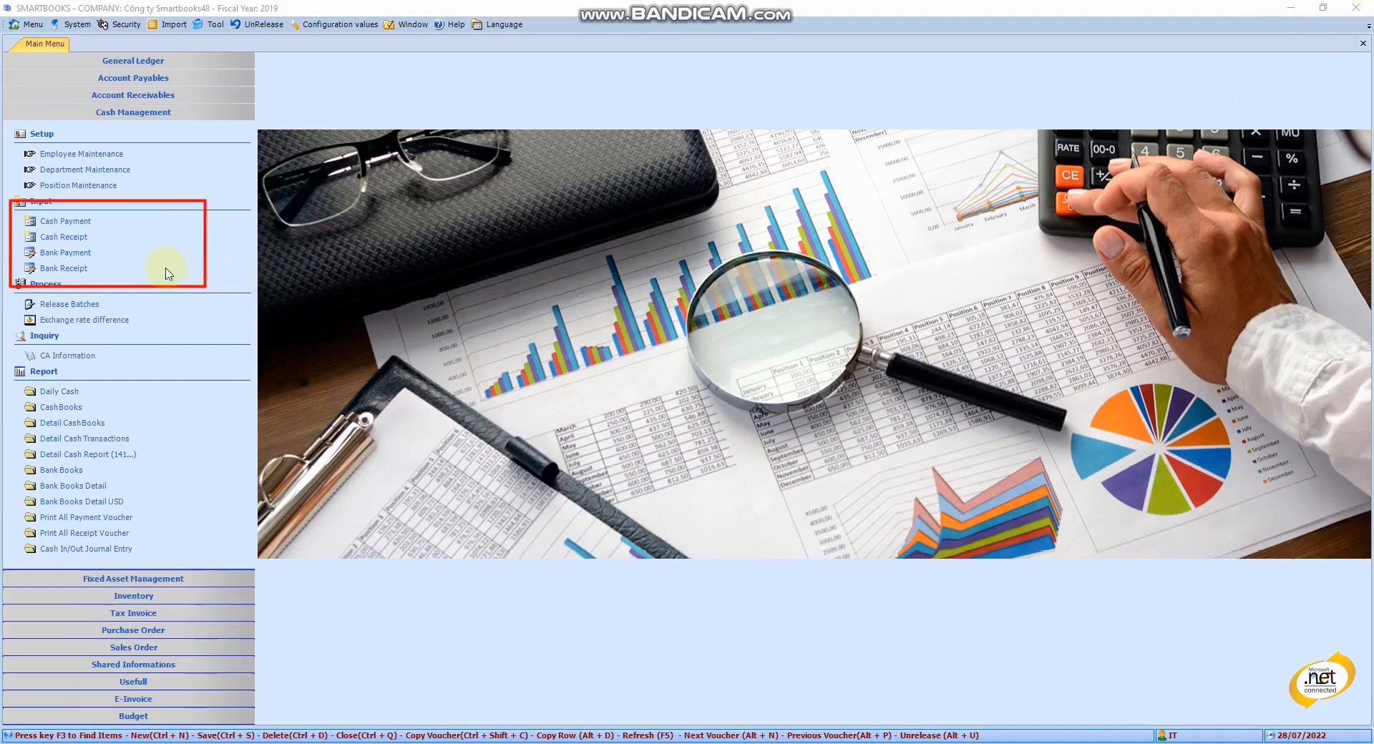
key("Escape")
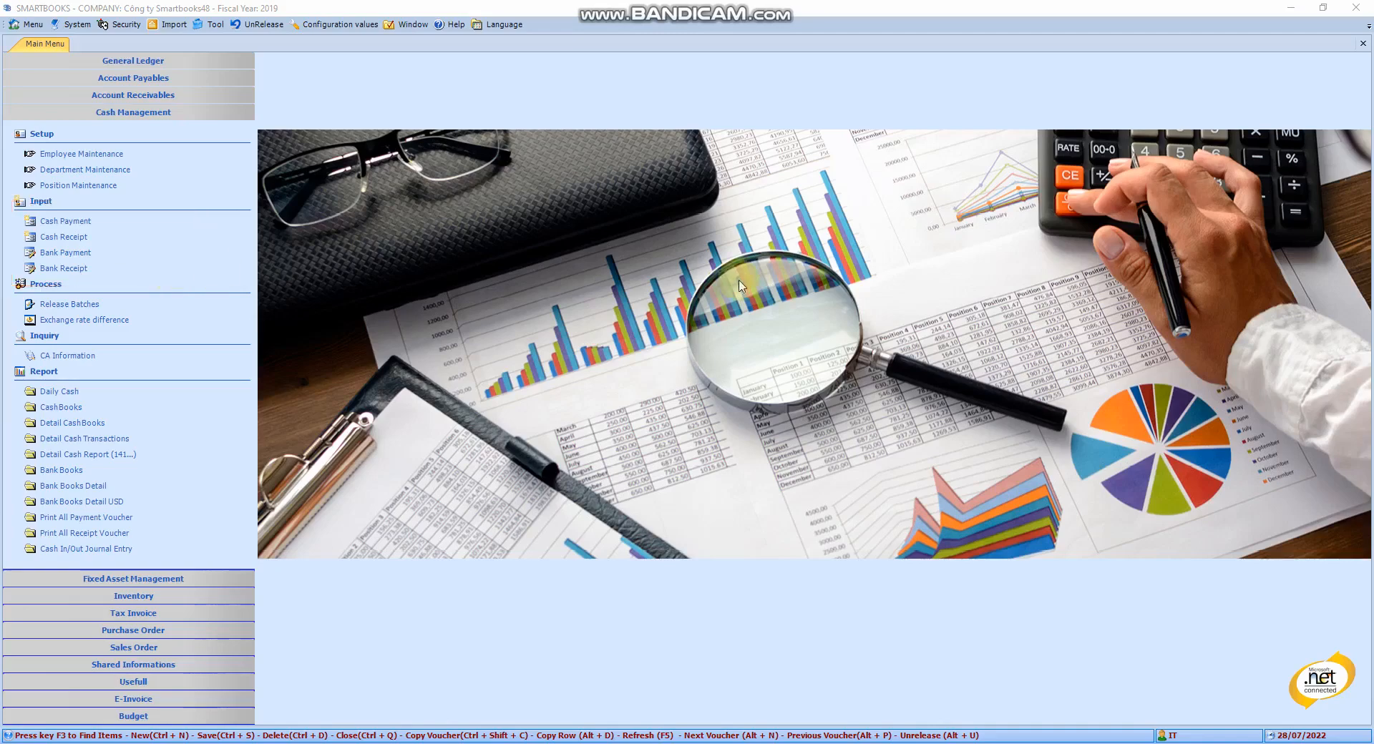
left_click(65, 222)
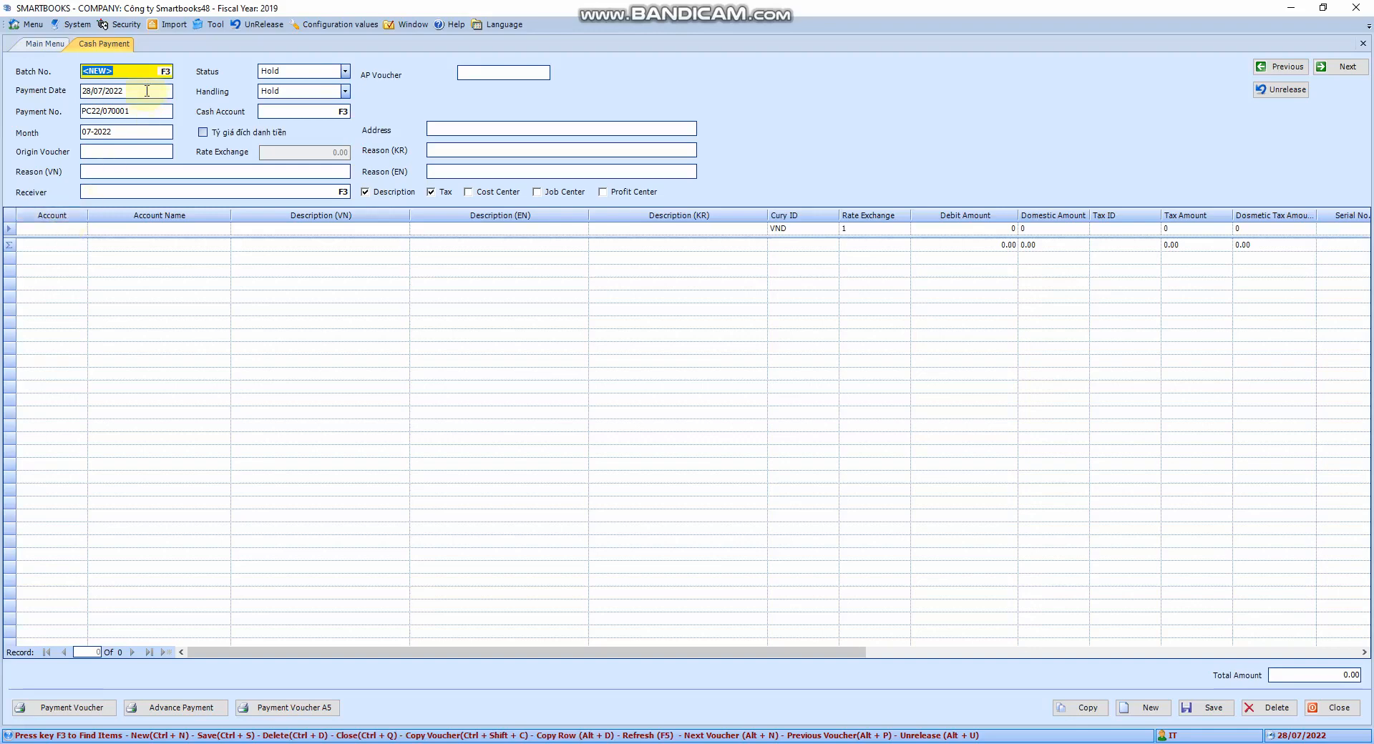
- Set the payment date to 19/11/2021
left_click(147, 91)
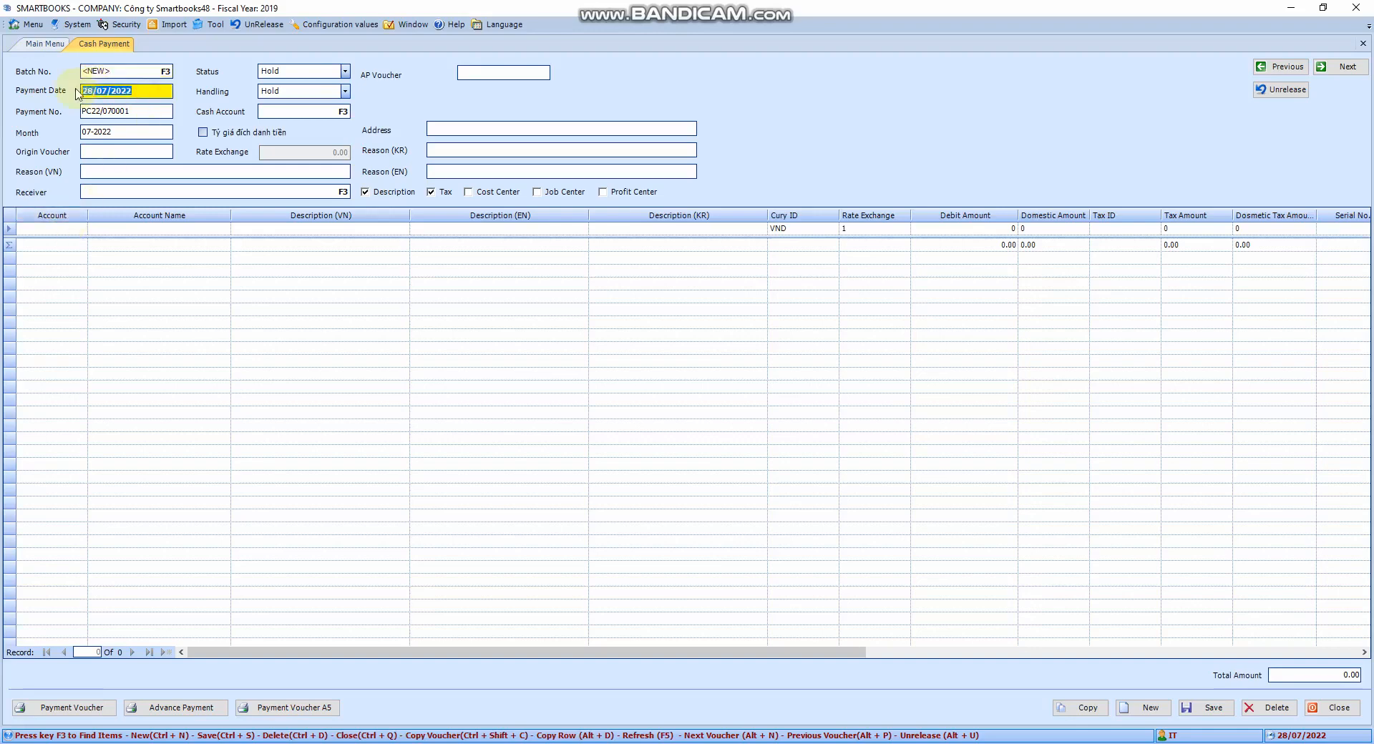
type("19/11/2021")
key("Return")
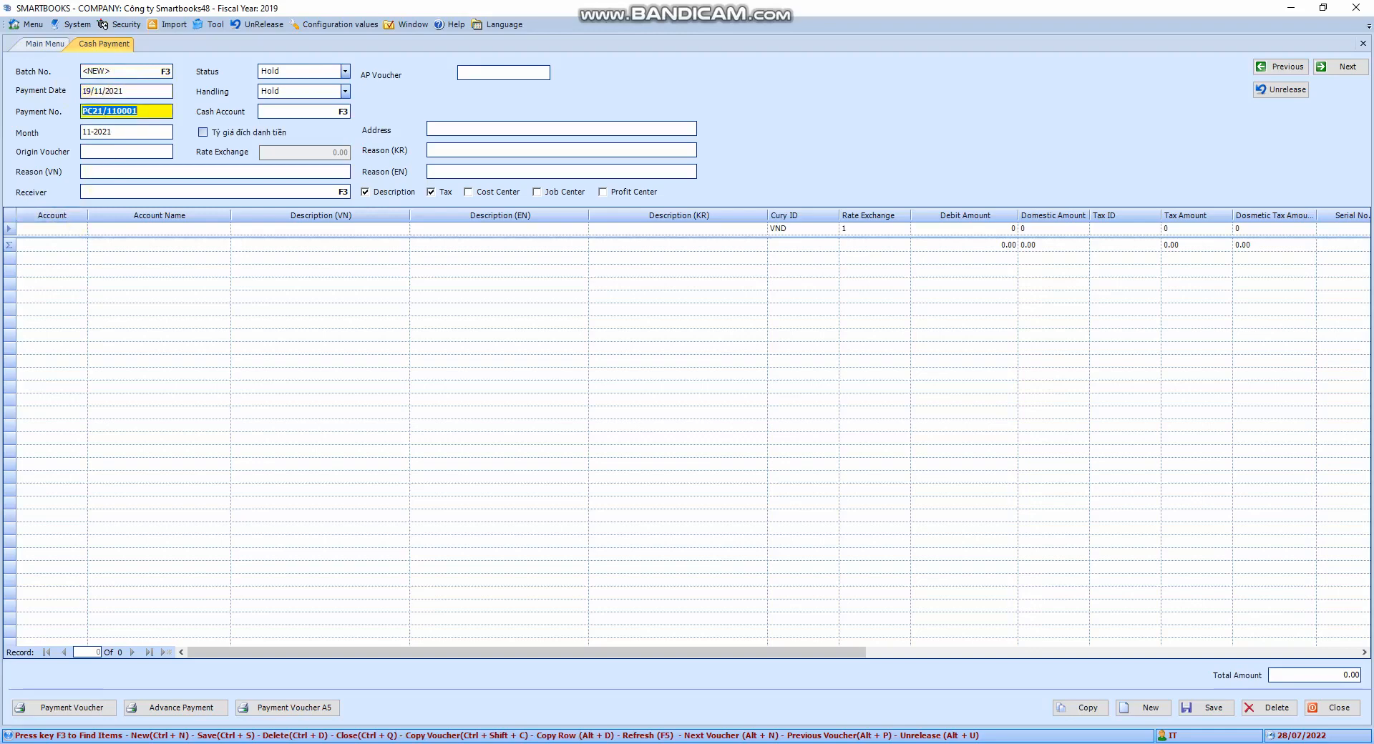
key("Return")
key("Return")
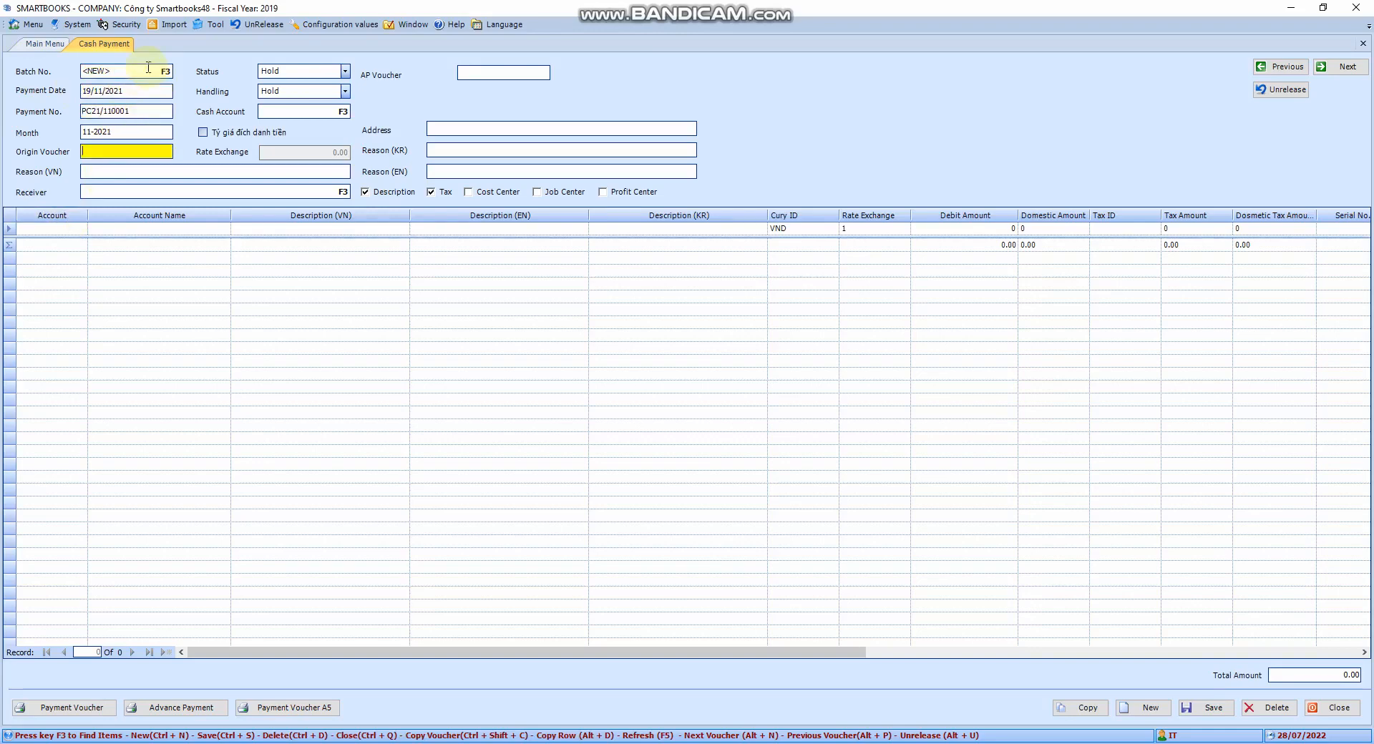
left_click(145, 68)
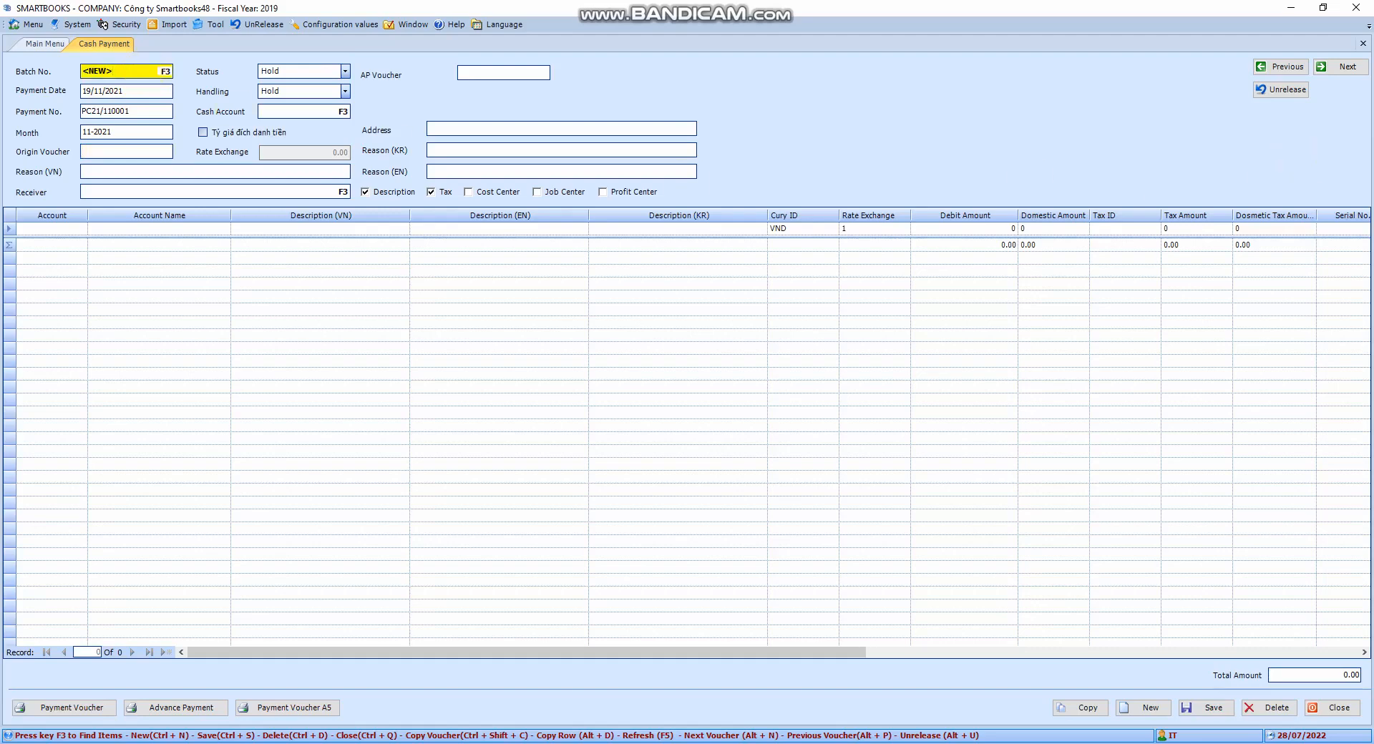
key("ctrl+2")
mouse_move(11, 61)
left_mouse_down()
mouse_move(1165, 217)
mouse_move(1359, 207)
left_mouse_up()
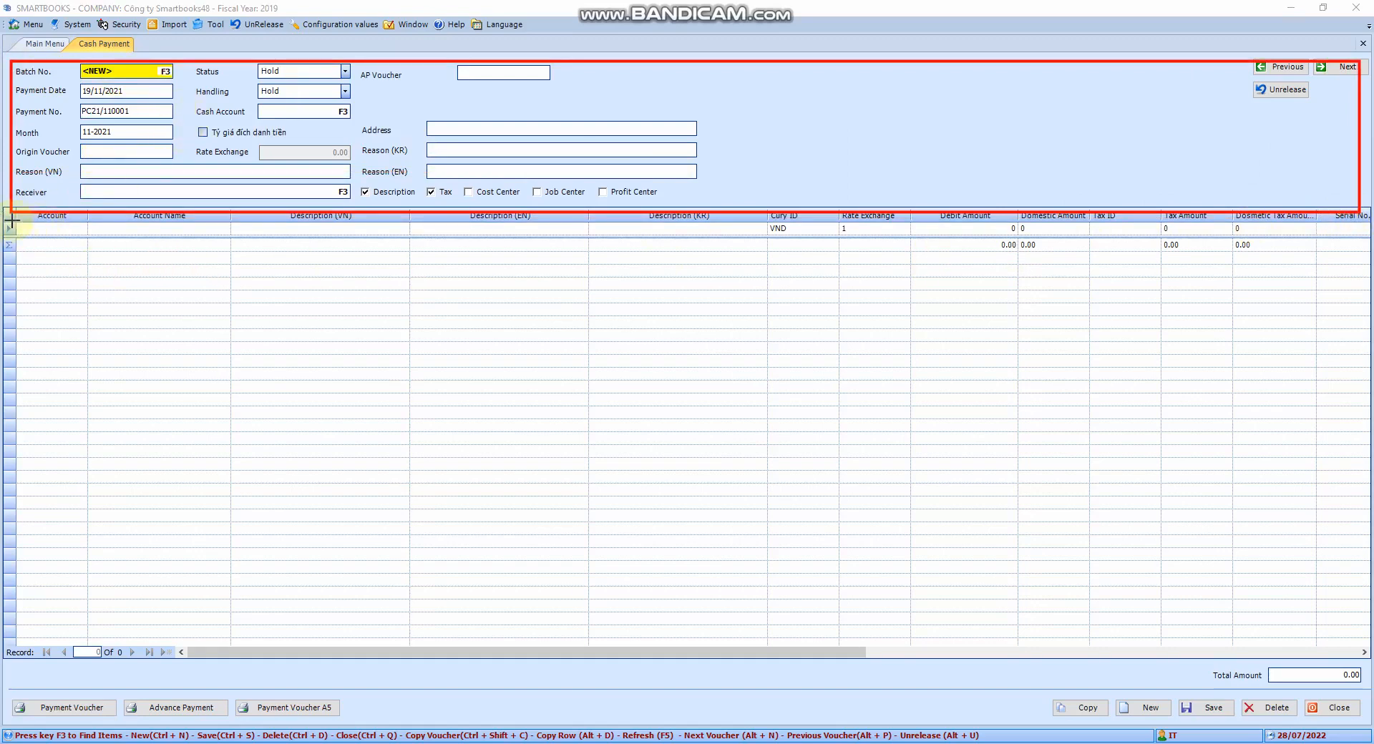
mouse_move(12, 220)
left_mouse_down()
mouse_move(58, 251)
mouse_move(1066, 426)
mouse_move(1359, 425)
left_mouse_up()
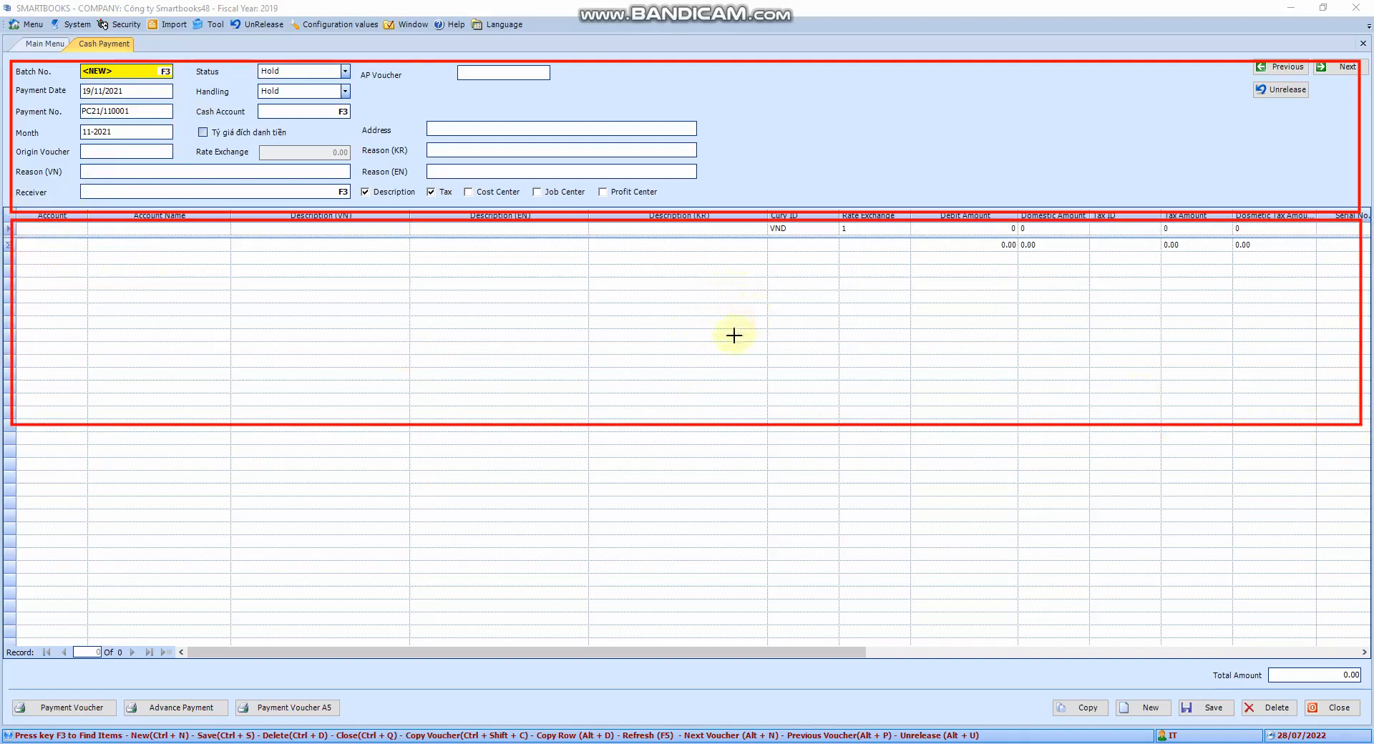
key("ctrl+z")
key("ctrl+z")
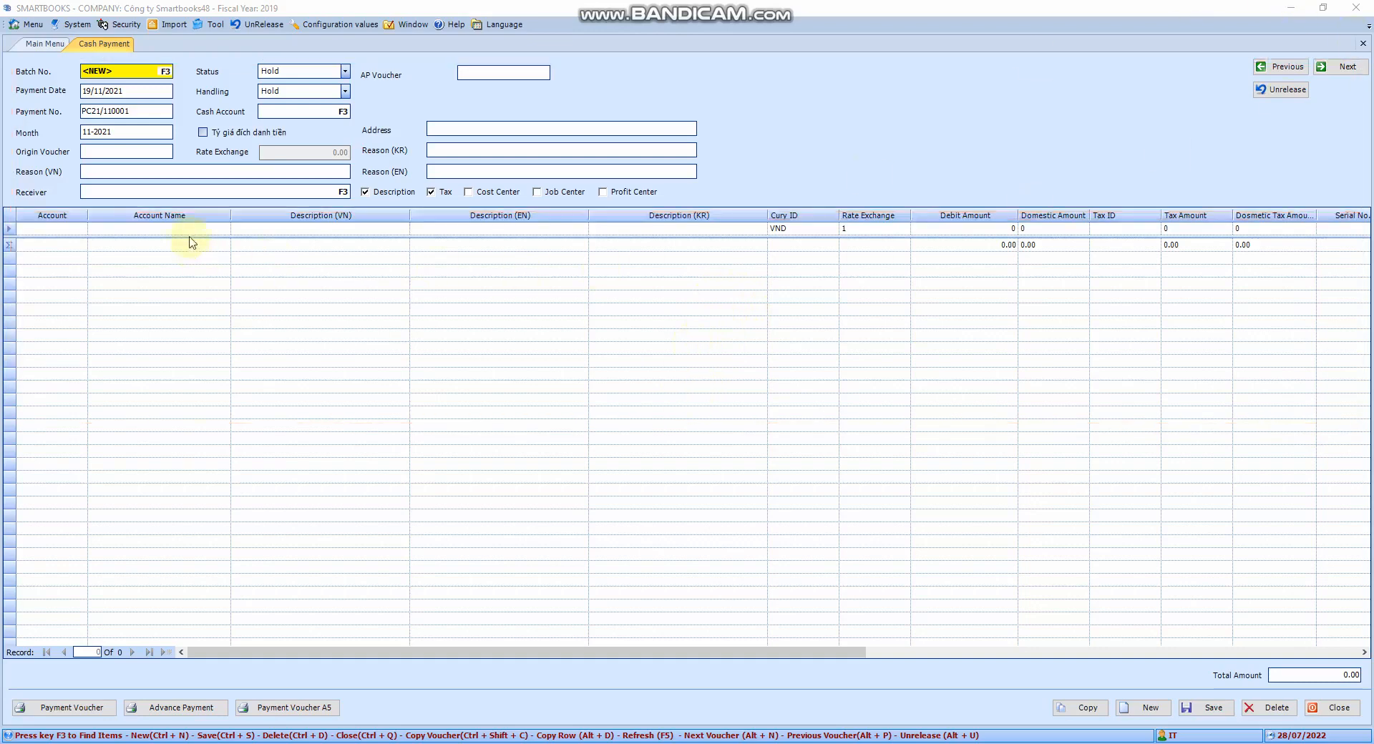
- Look up existing payment batches and open batch 004240
left_click(153, 70)
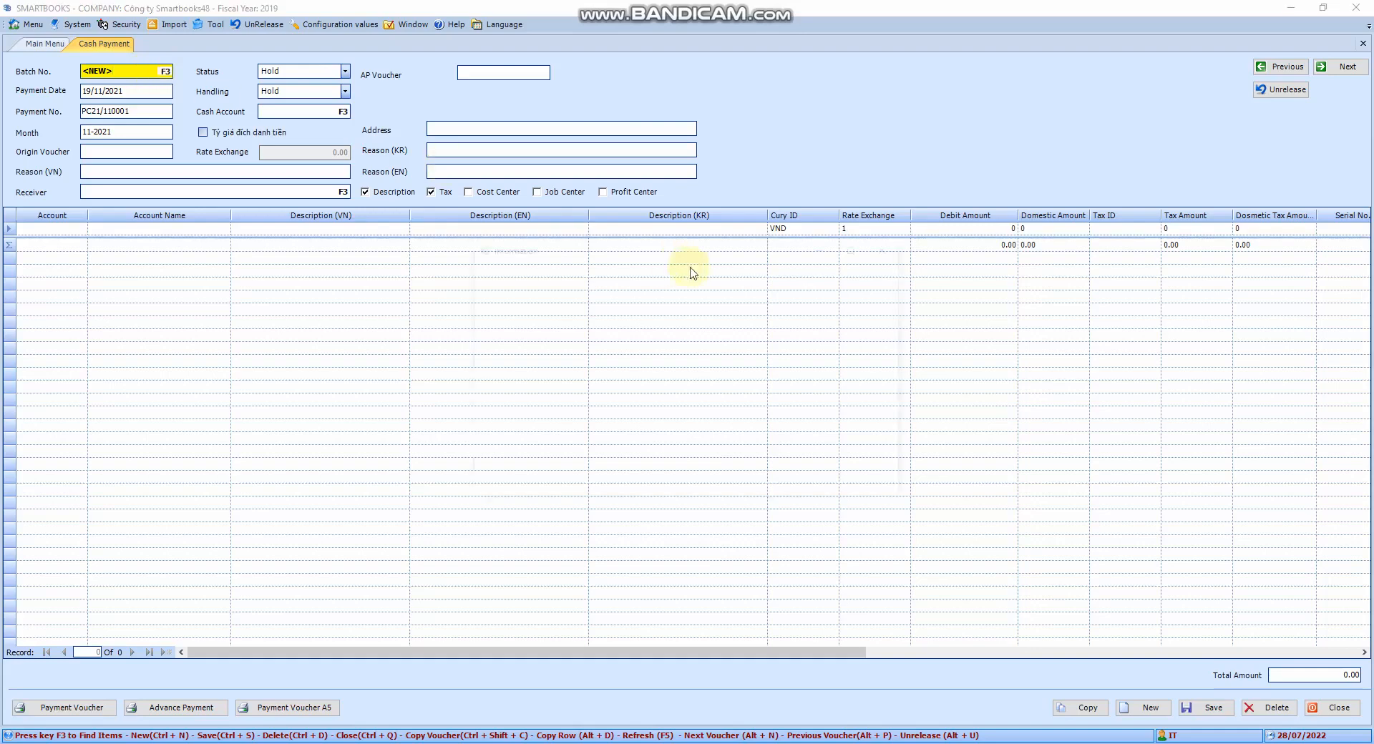
key("F3")
scroll(629, 361, "down", 2)
scroll(628, 359, "down", 10)
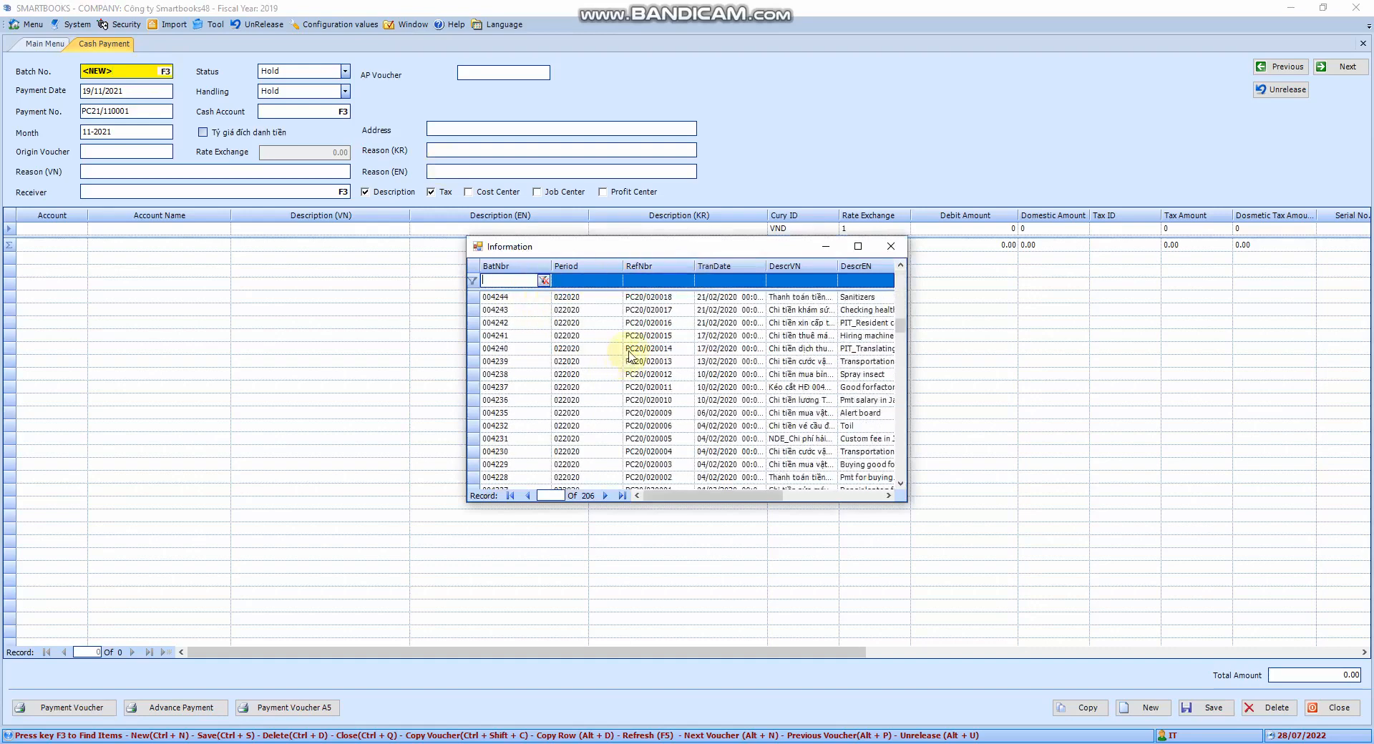
double_click(630, 352)
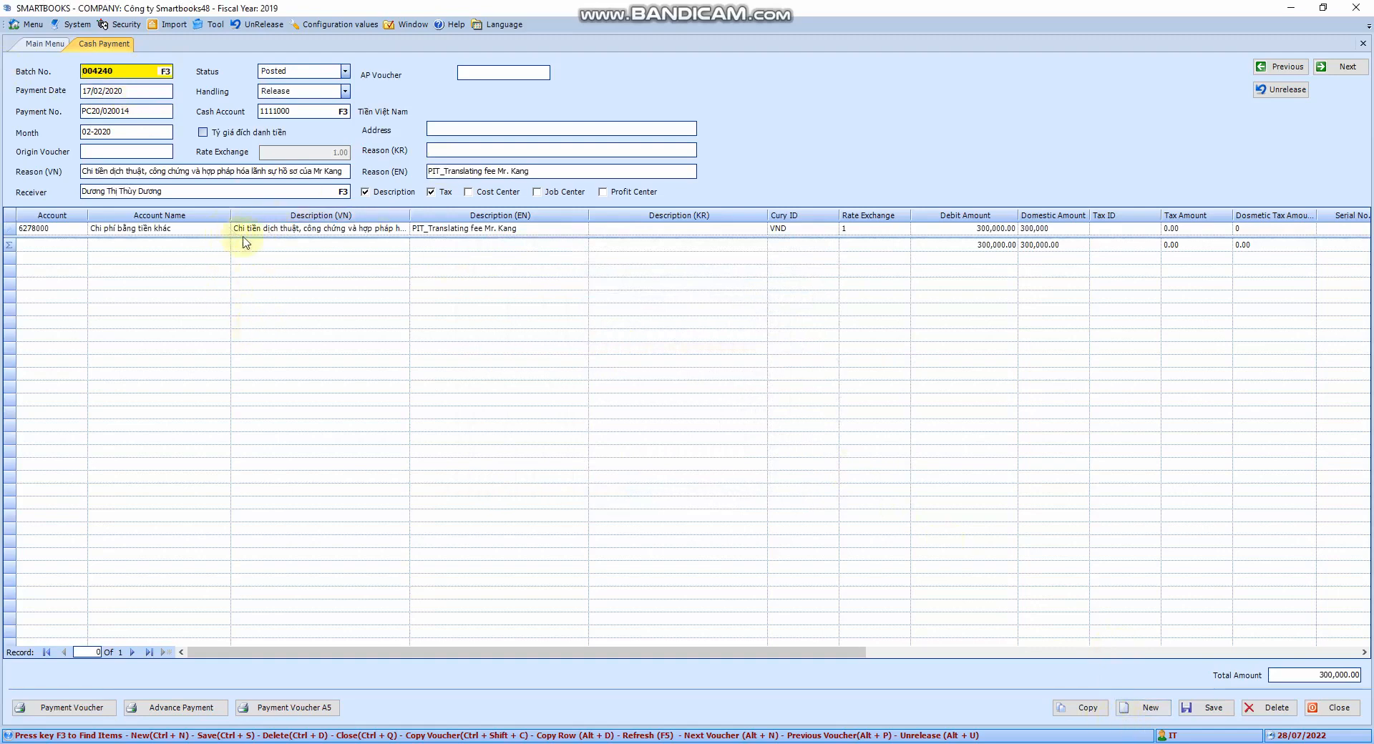
- Copy the opened voucher into a new one dated 19/11/2021
left_click(1086, 708)
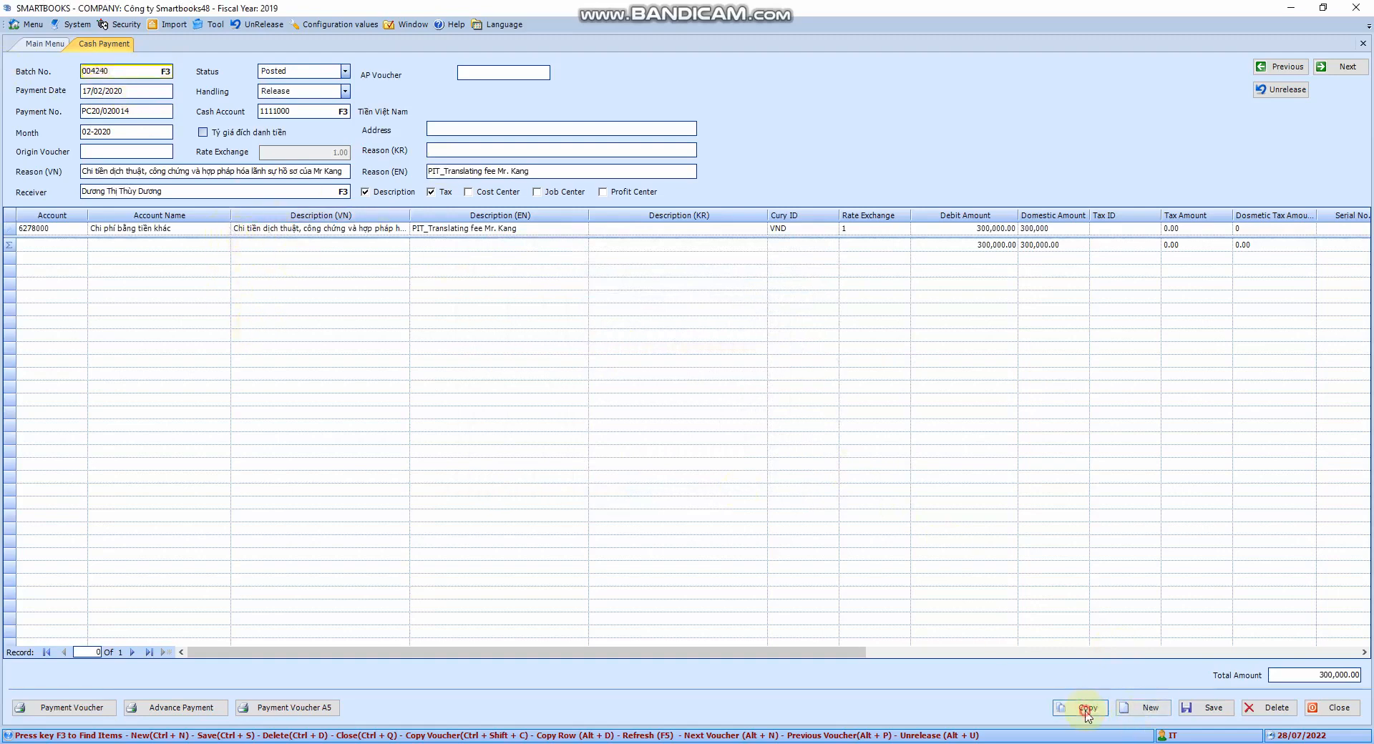
left_click(138, 90)
type("1")
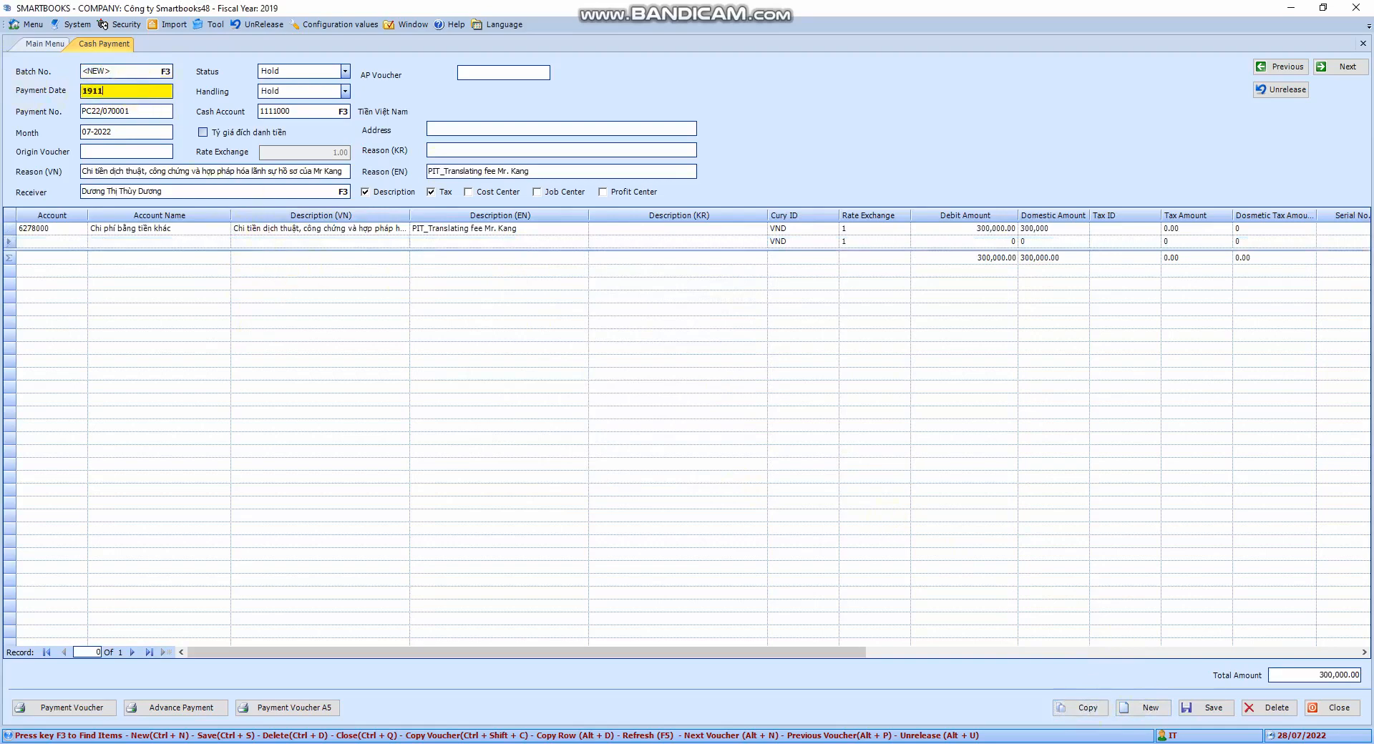
type("9/11/2021")
key("Tab")
key("Tab")
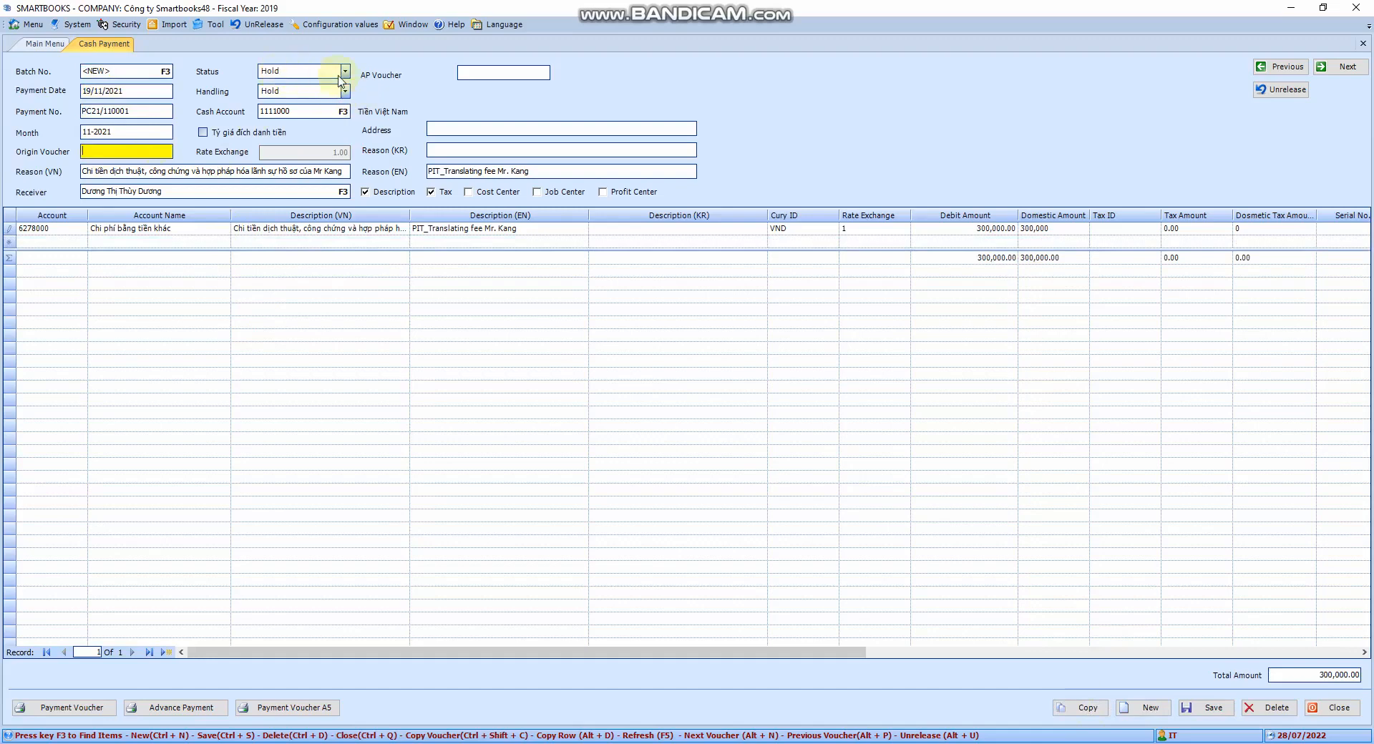
left_click(144, 110)
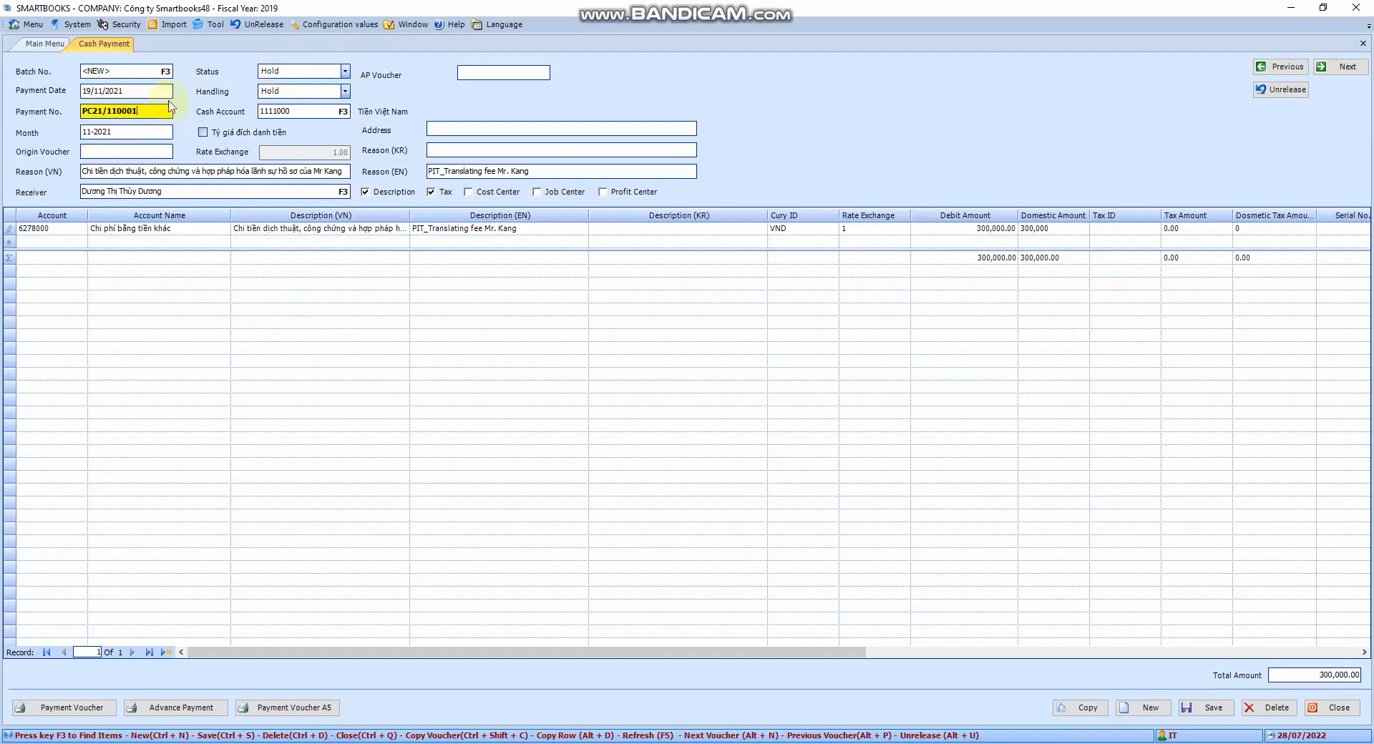
left_click(161, 90)
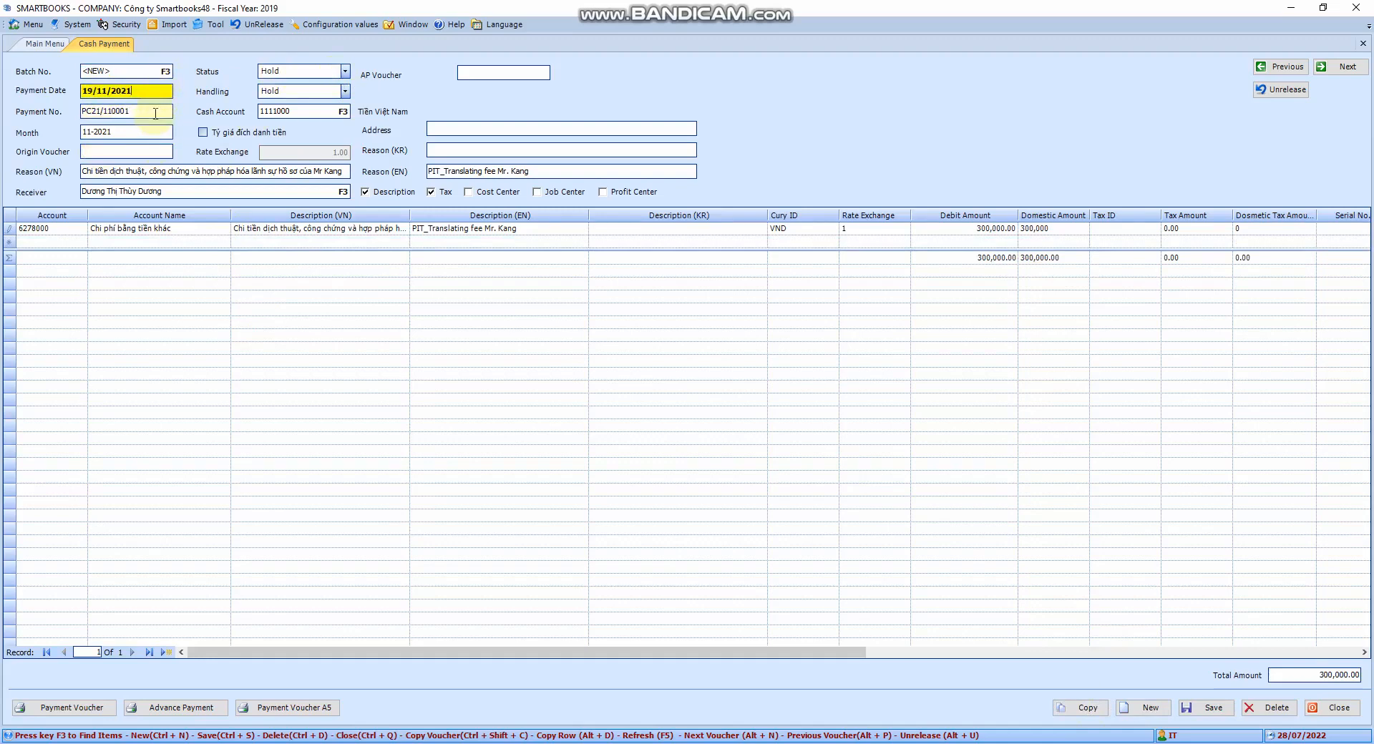
- Start a new blank payment voucher and set its payment date to 19/11/2021
left_click(1151, 708)
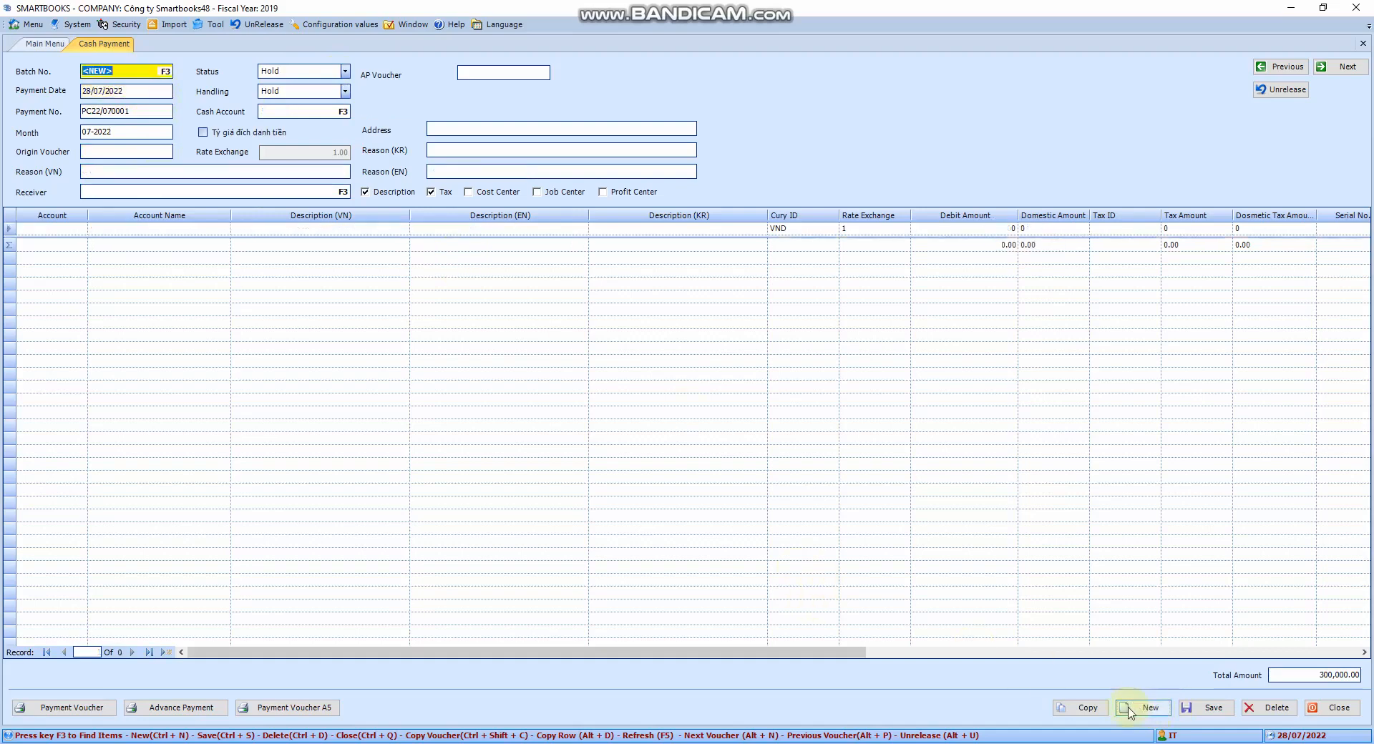
left_click(149, 91)
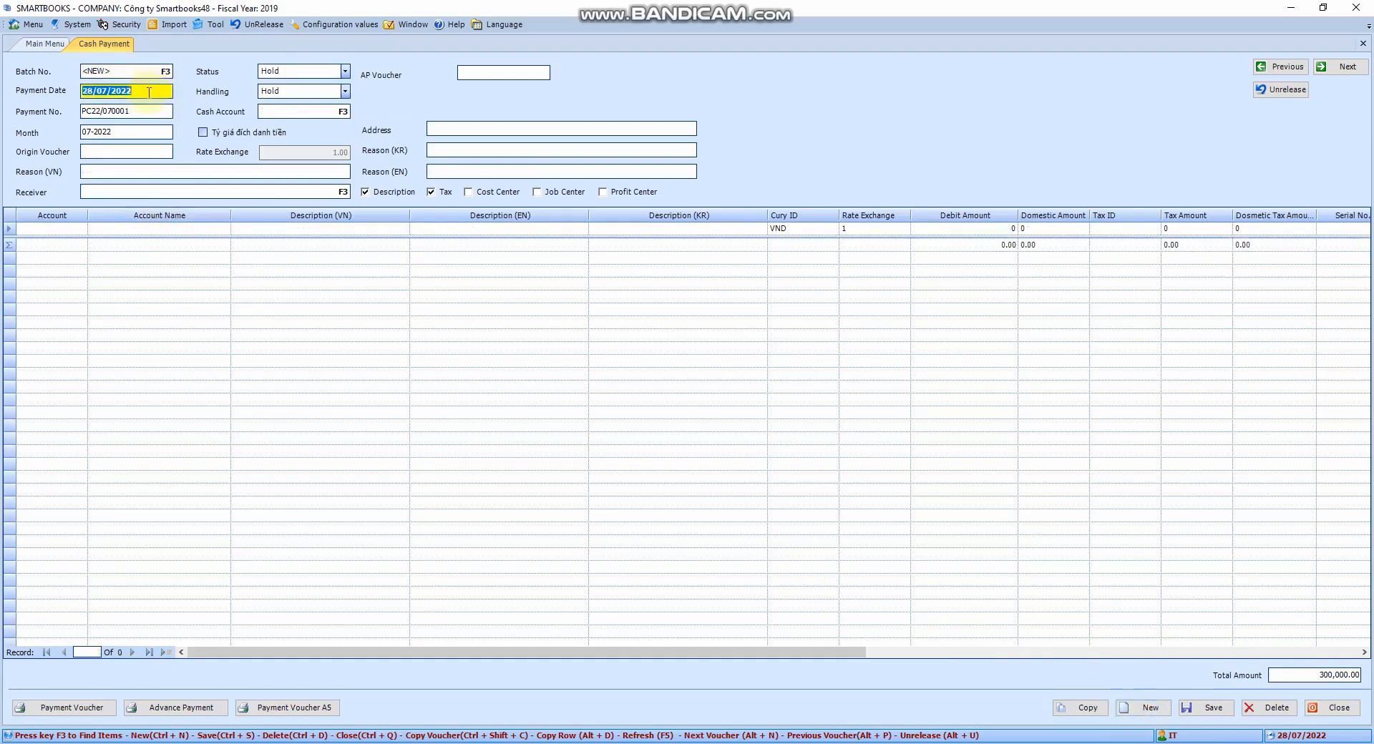
type("19/11/2021")
key("Tab")
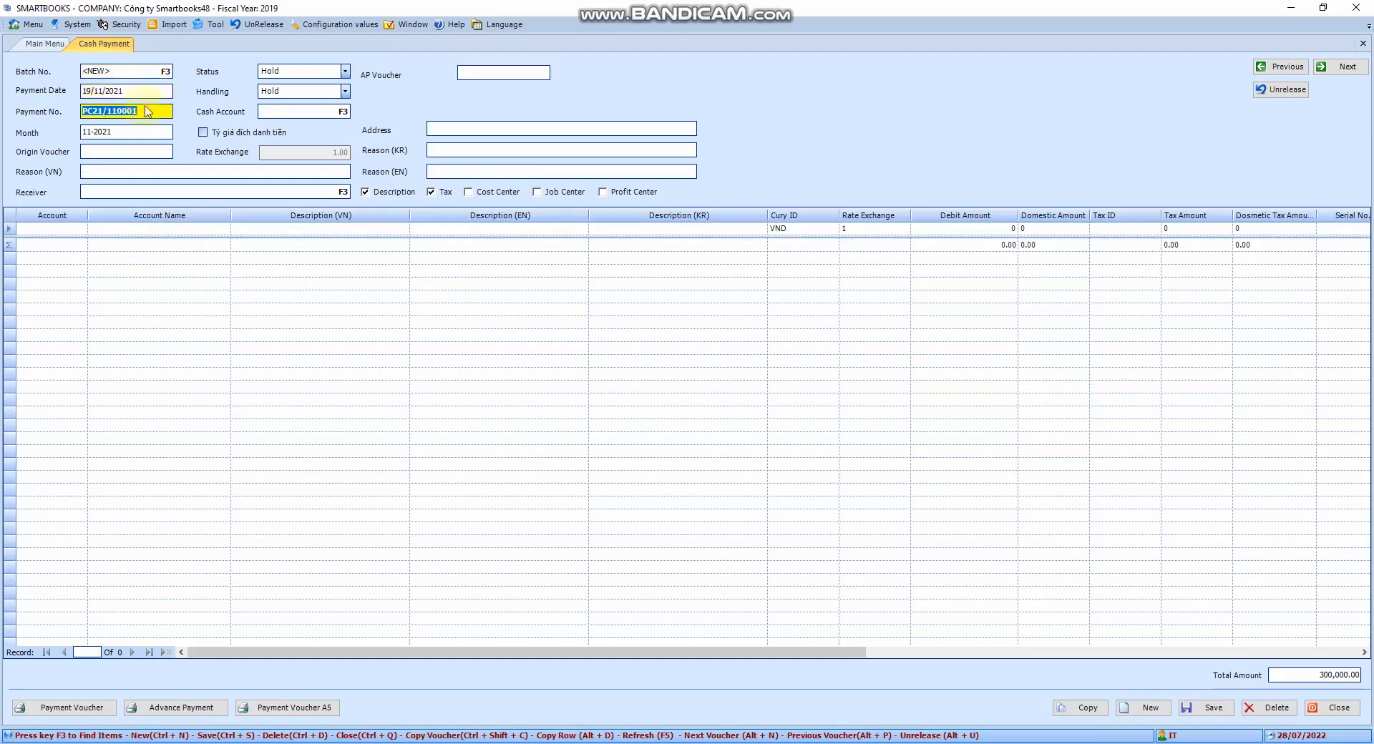
left_click(145, 129)
left_click(154, 110)
key("BackSpace")
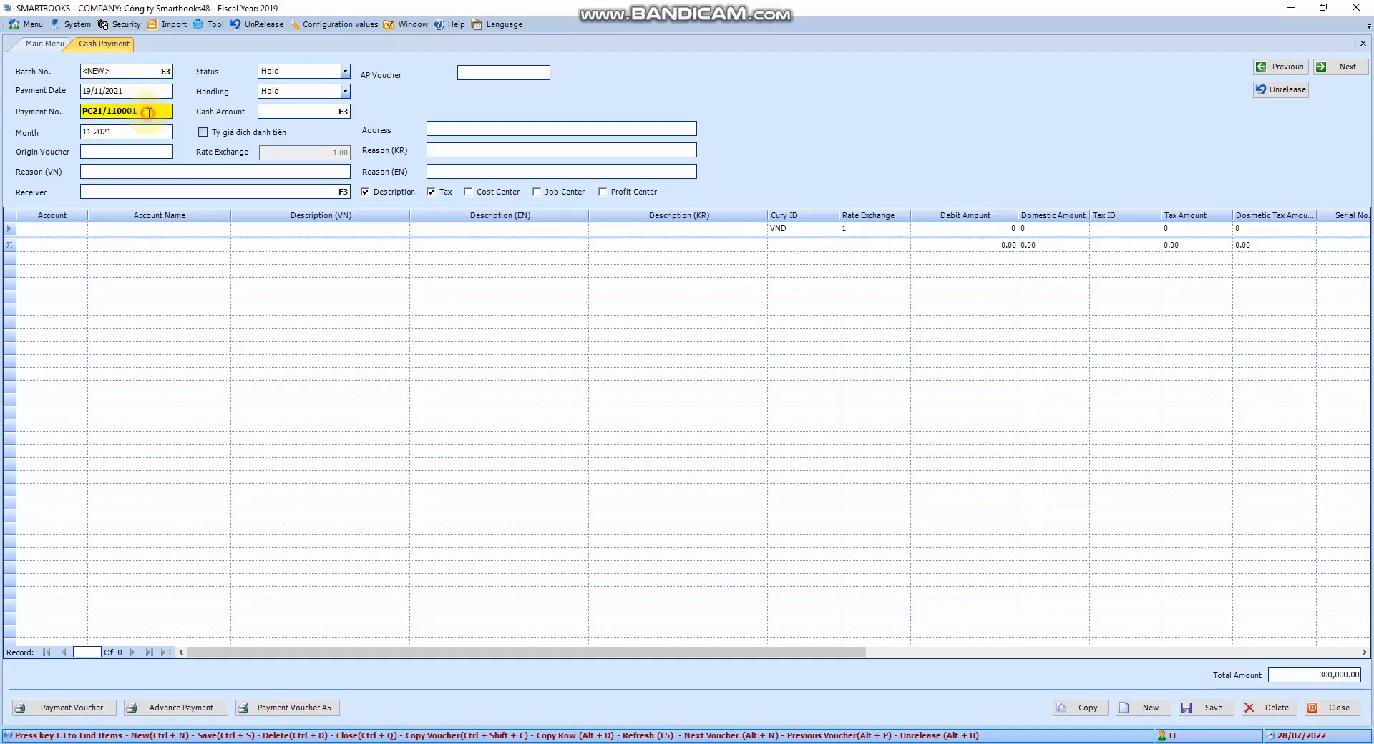
left_click_drag(149, 114, 107, 113)
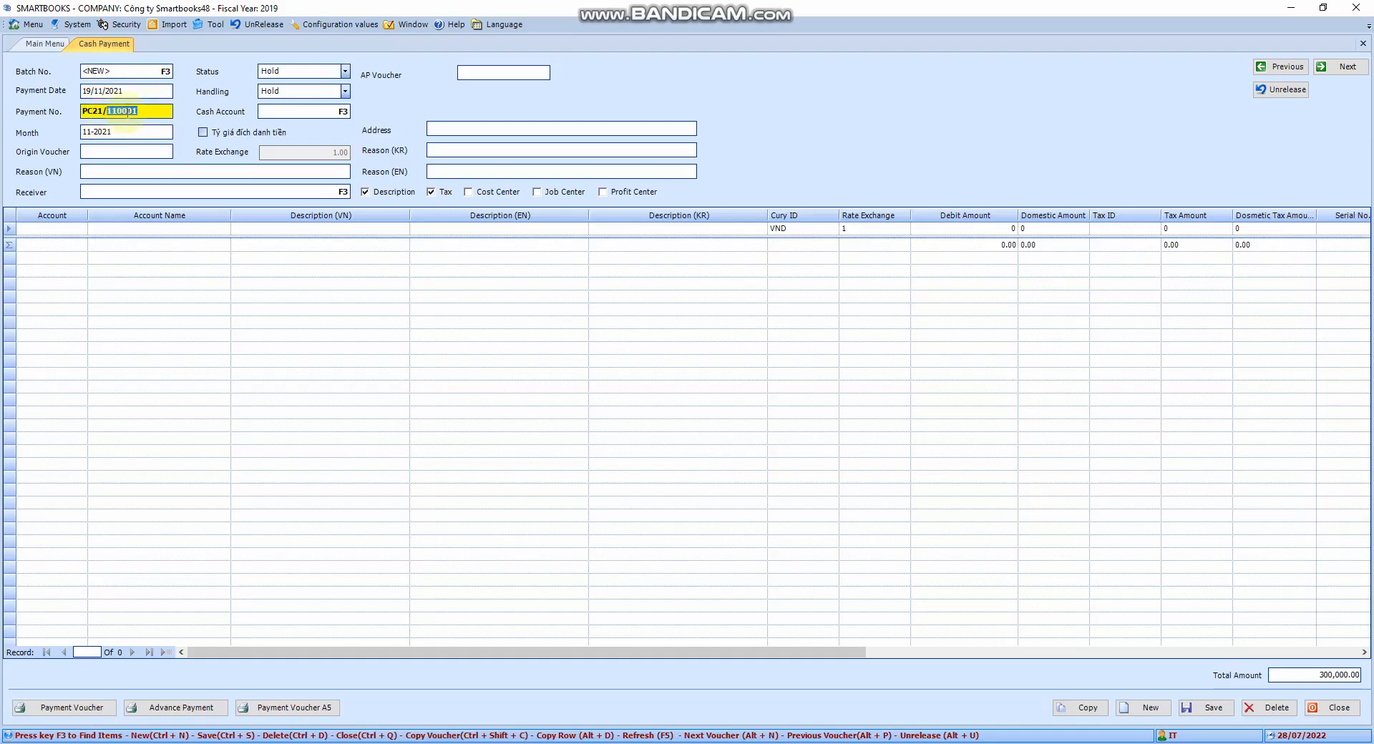
left_click(168, 112)
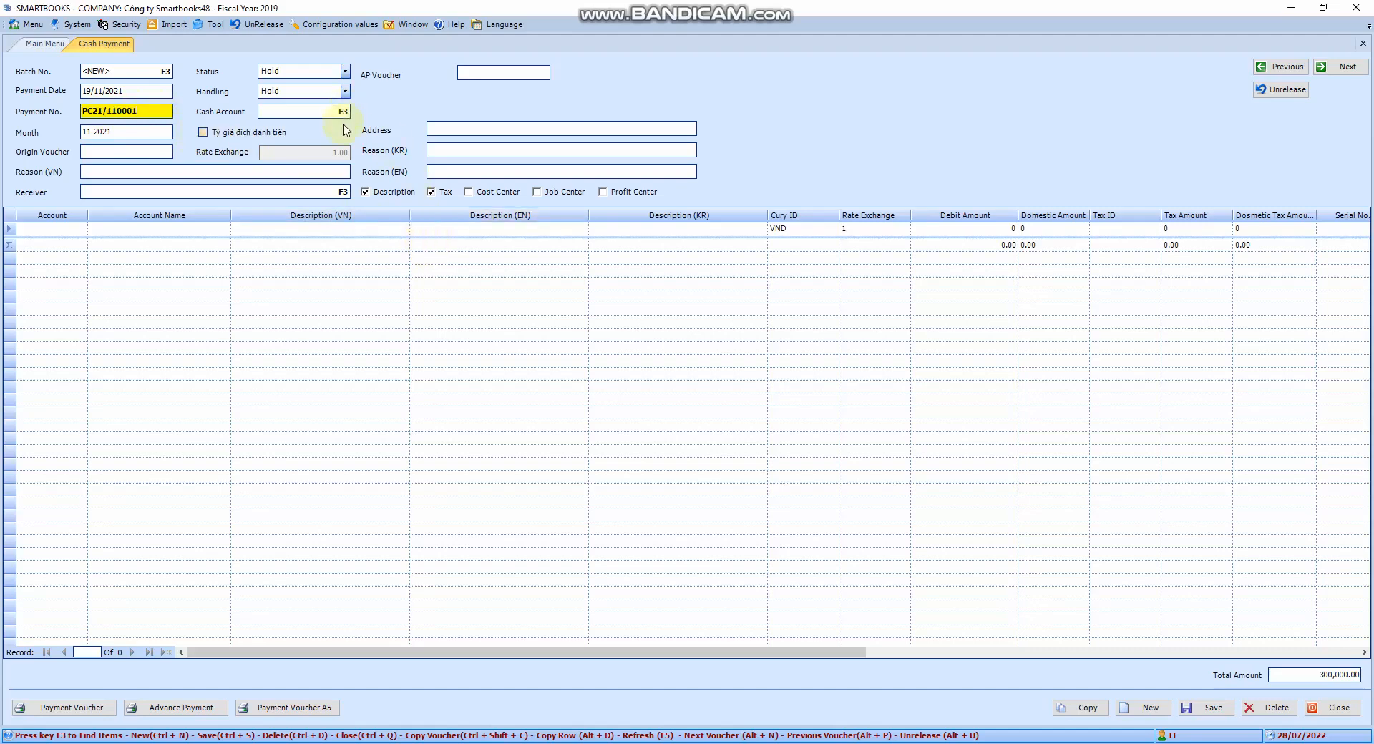
key("Tab")
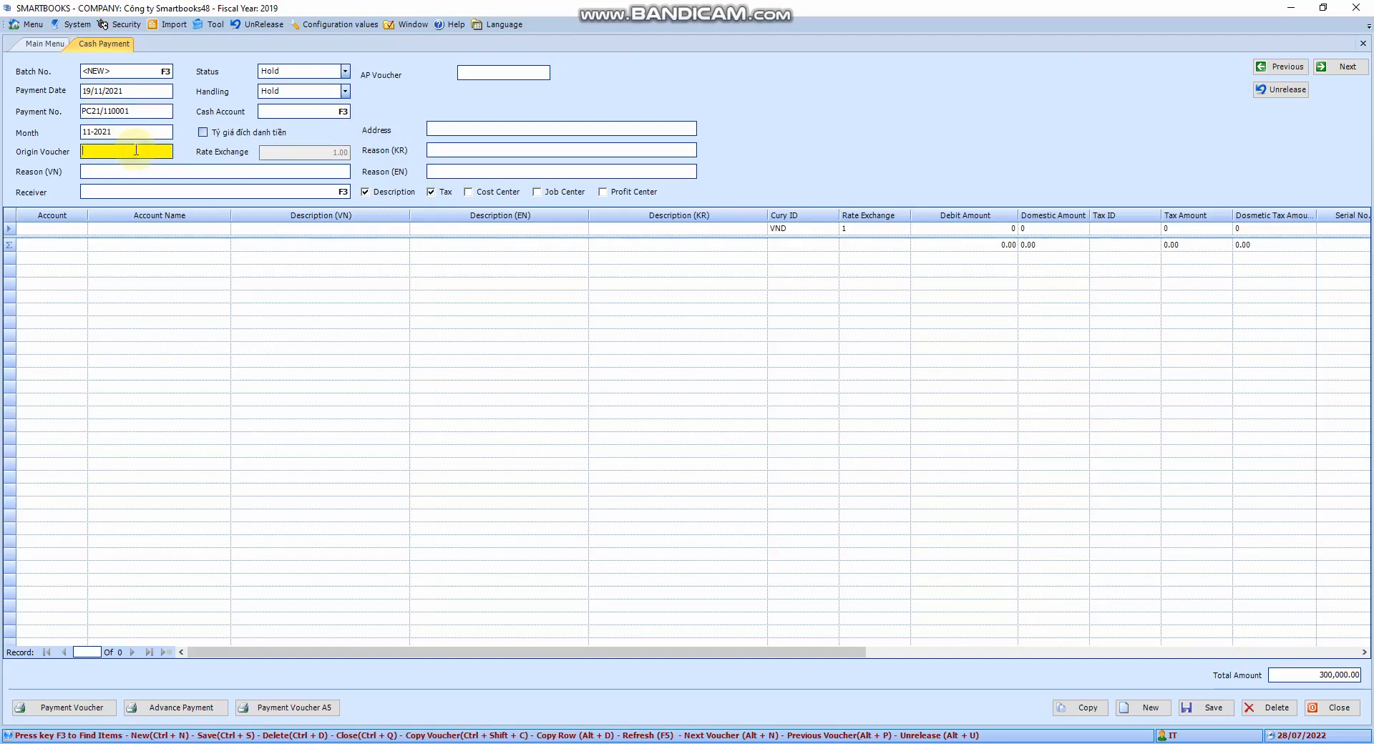
- Enter HOA DON as the origin voucher
type("HOA DON")
key("Tab")
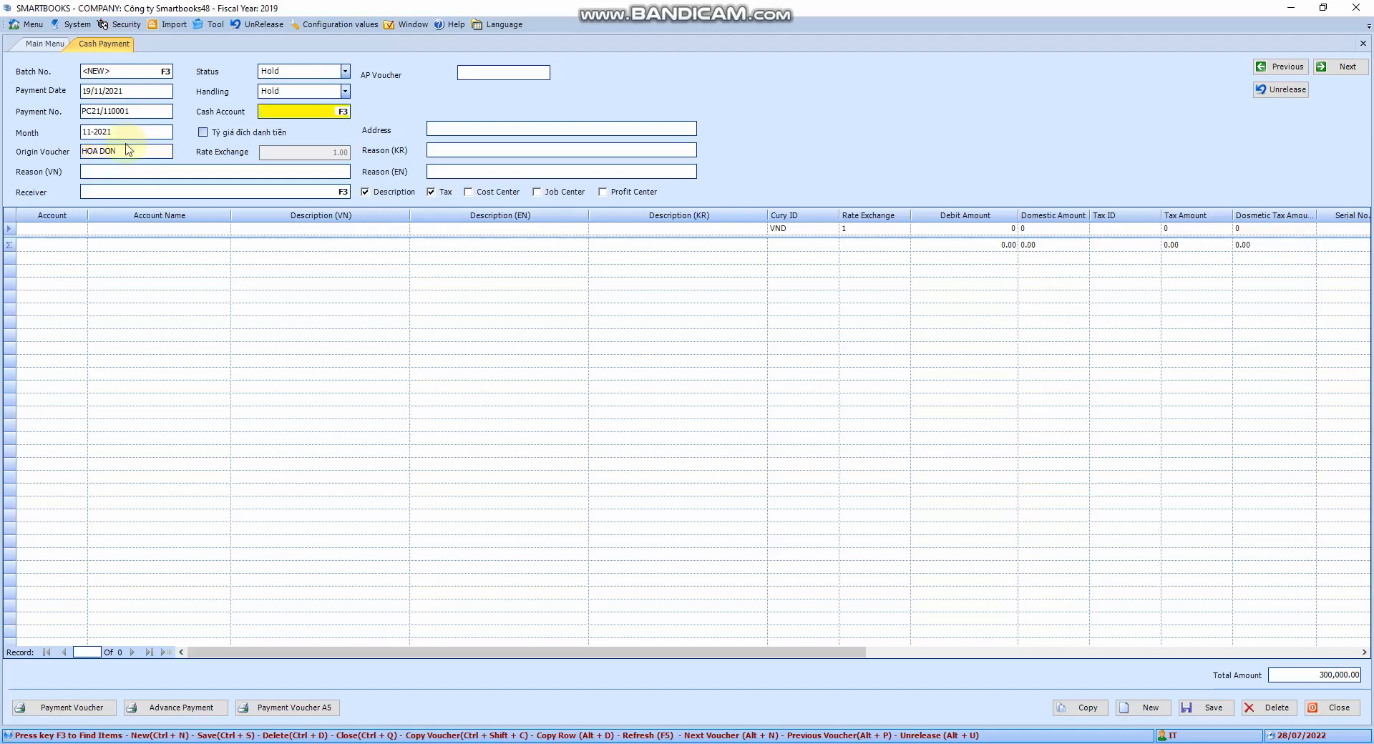
- Set the voucher's cash account to 1111000 (Tiền Việt Nam)
key("F3")
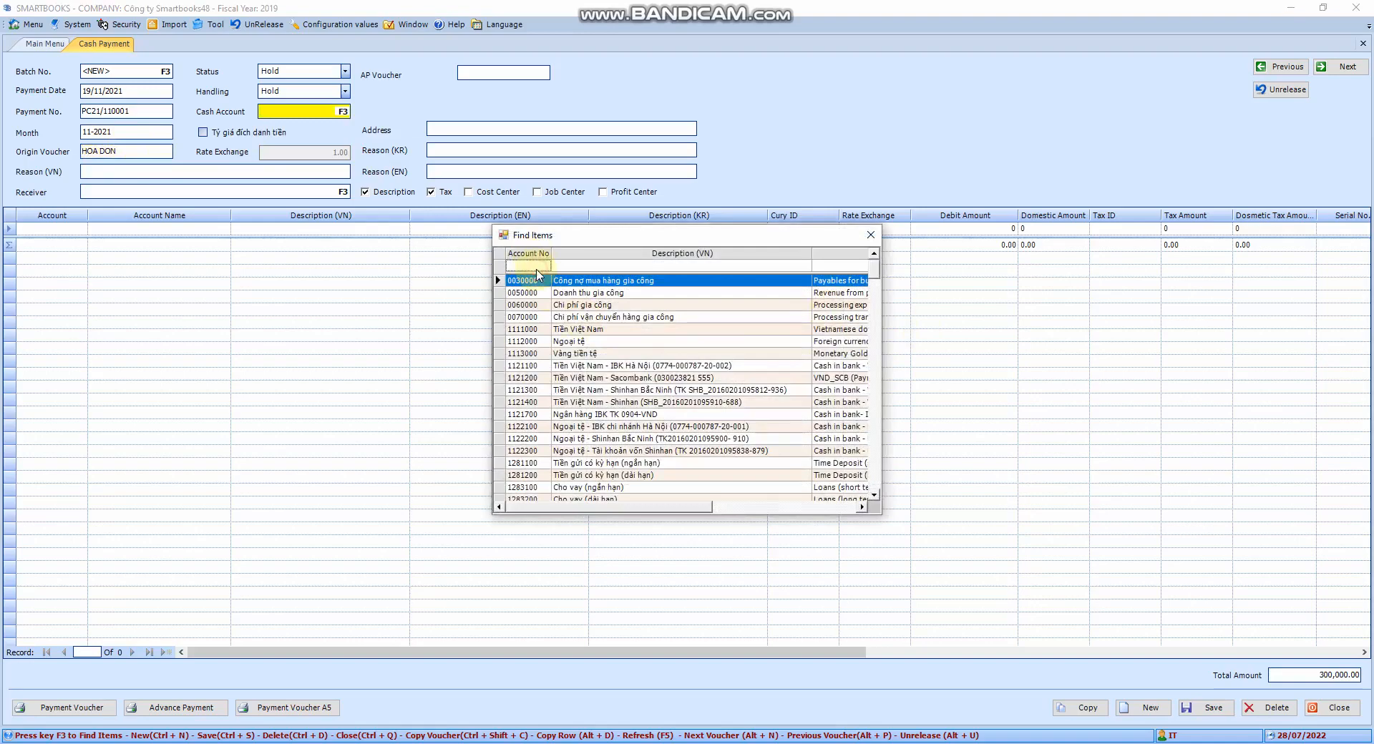
type("111")
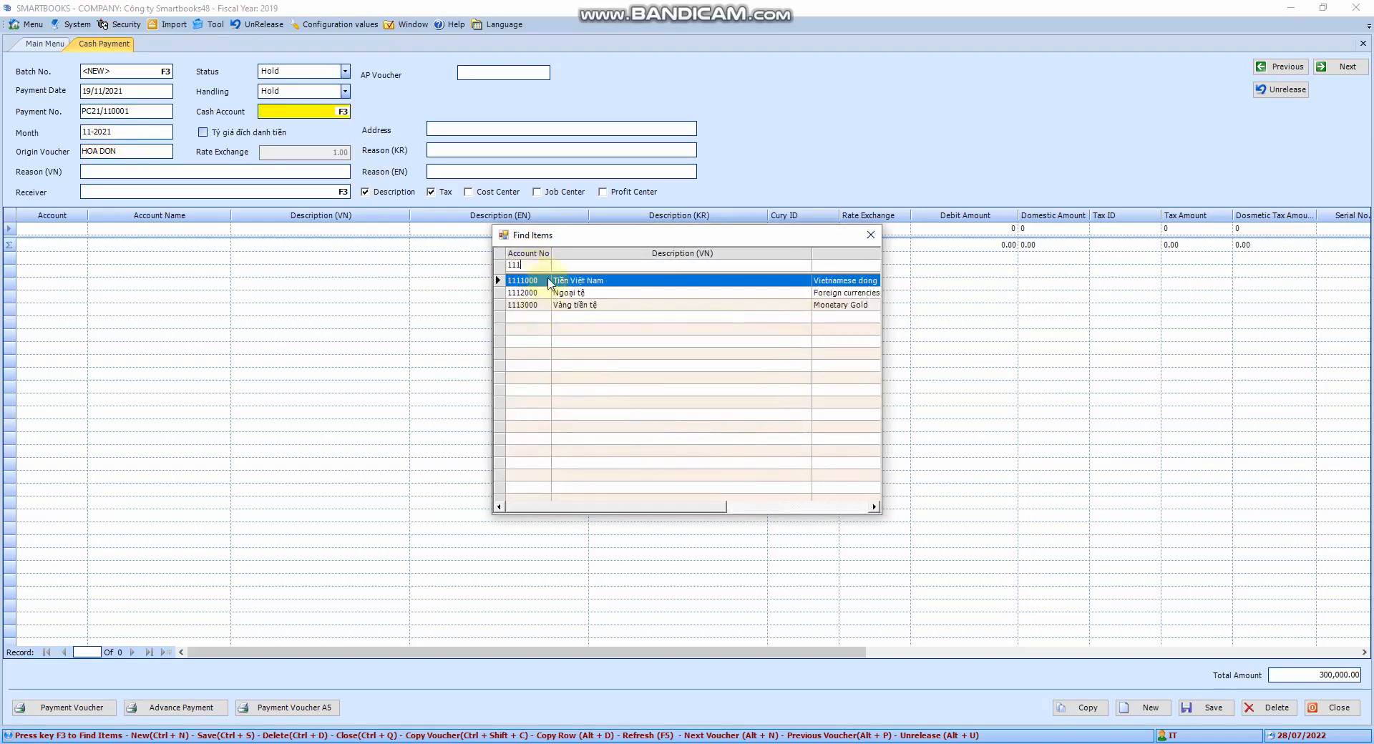
double_click(548, 281)
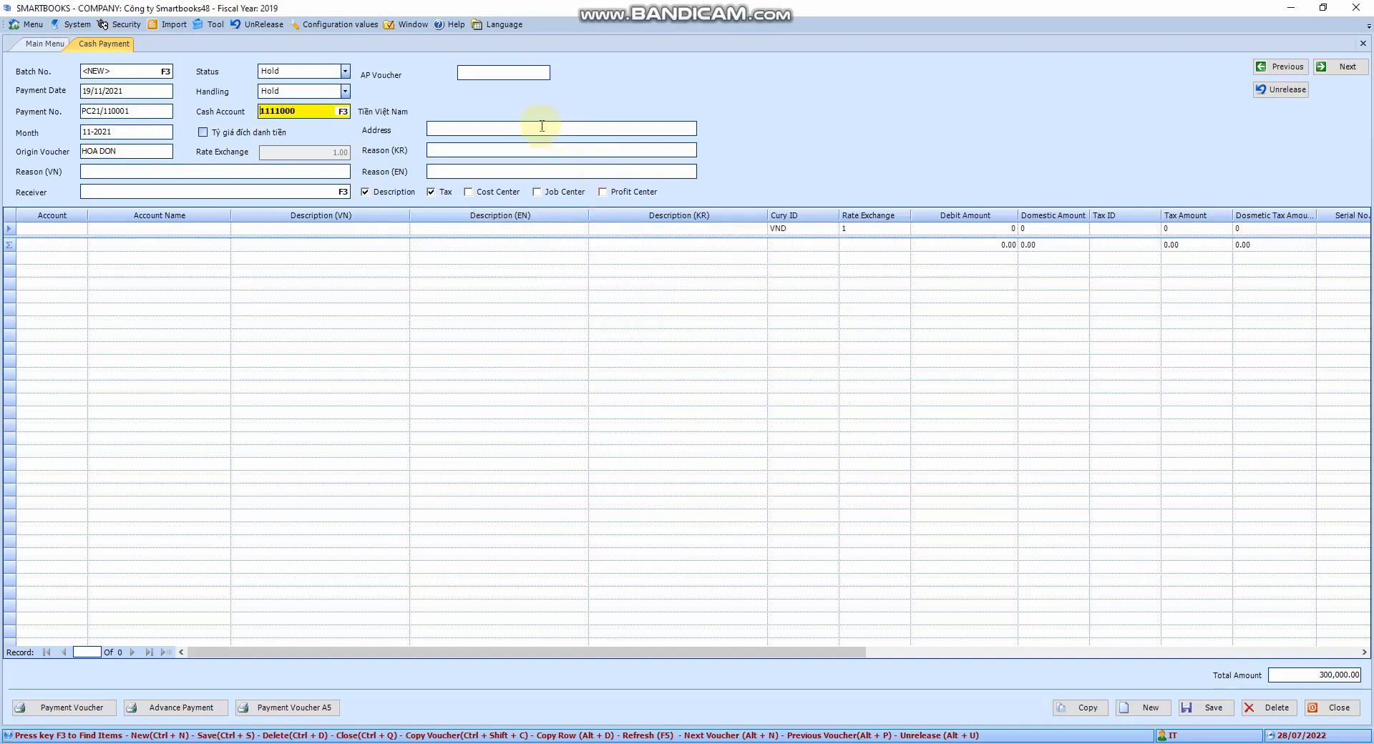
key("Tab")
- Enter Chi tieu as the Vietnamese reason for the payment
left_click(222, 172)
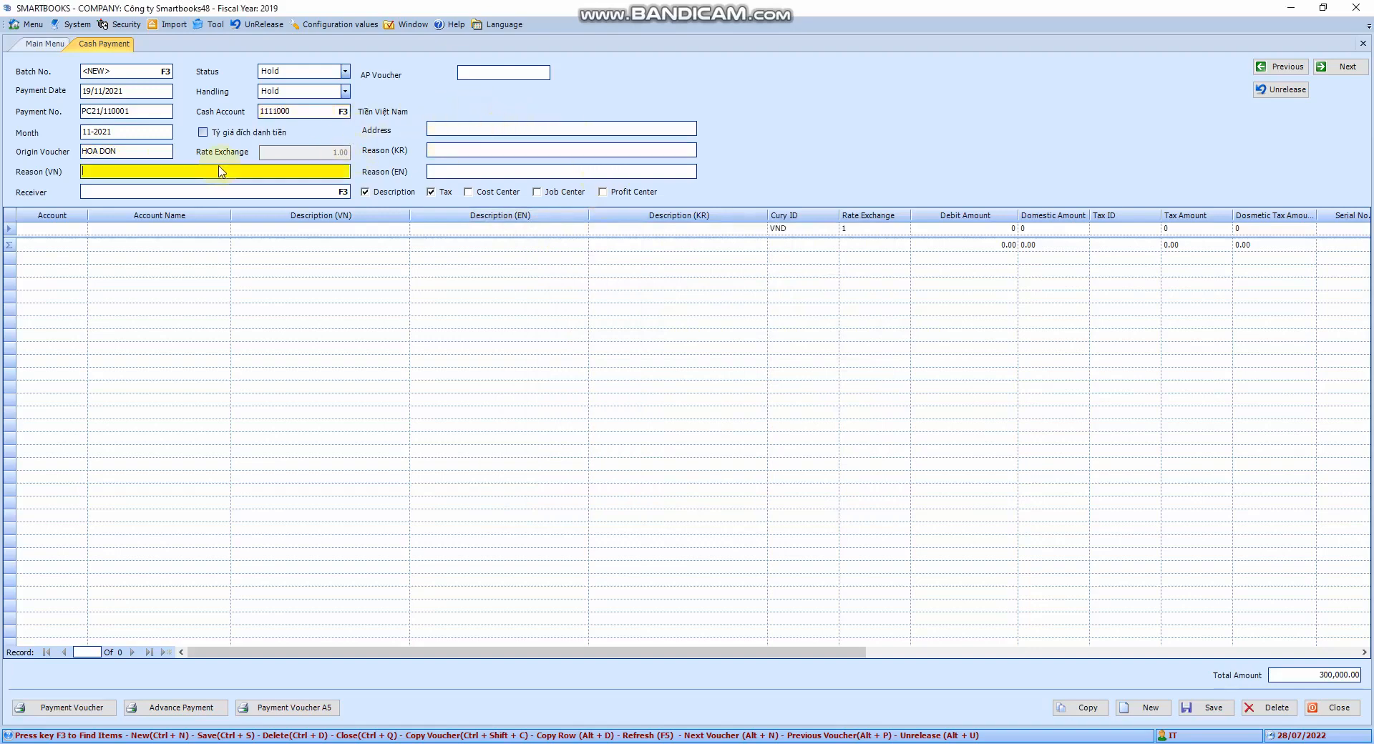
type("Chi tieu")
key("Tab")
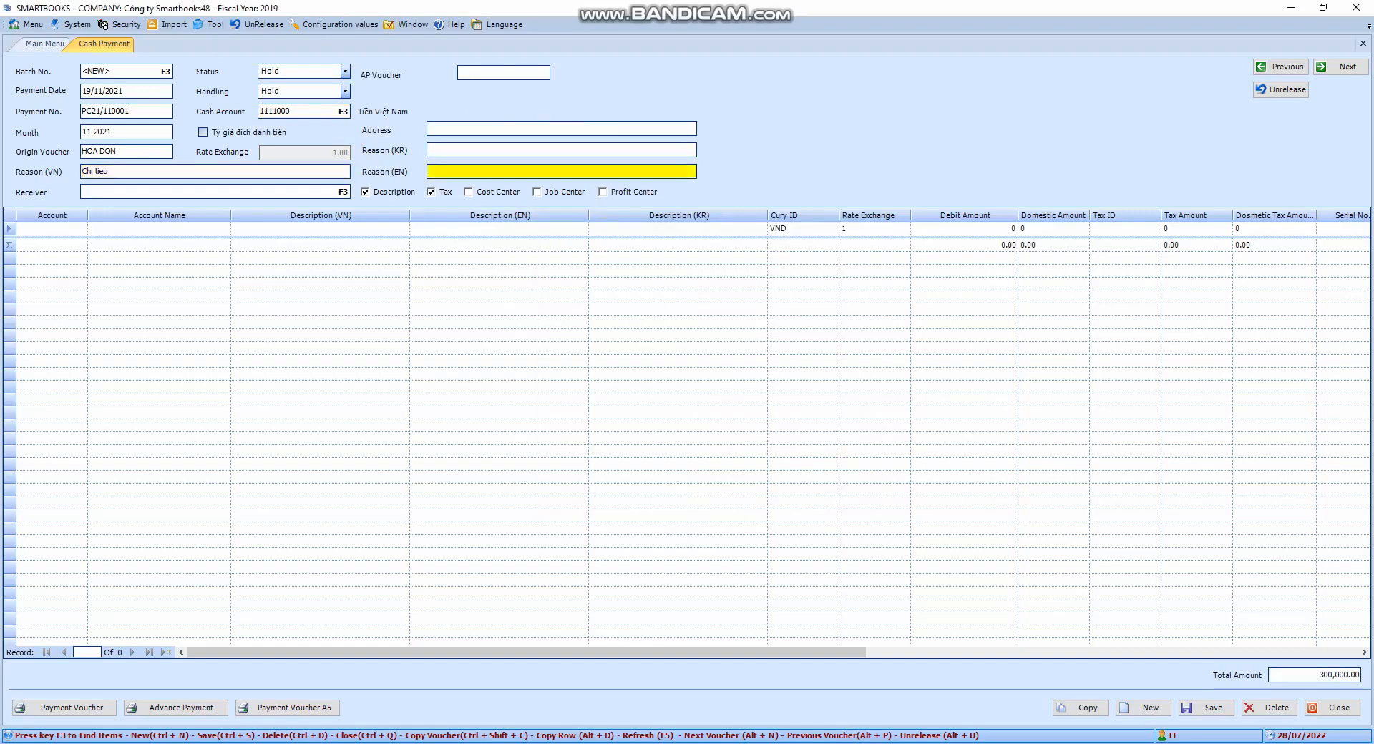
- Pick a vendor as the receiver from the lookup list
key("Tab")
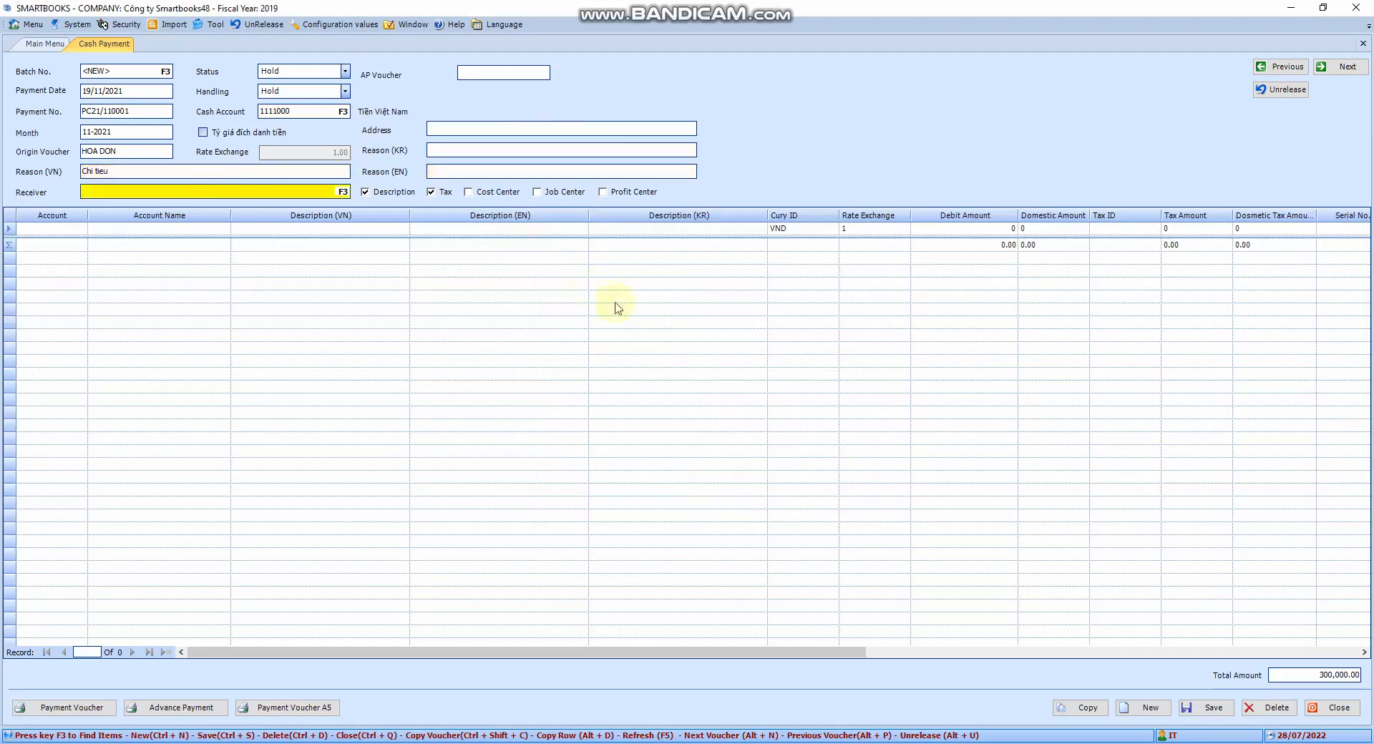
key("F3")
scroll(666, 415, "down", 6)
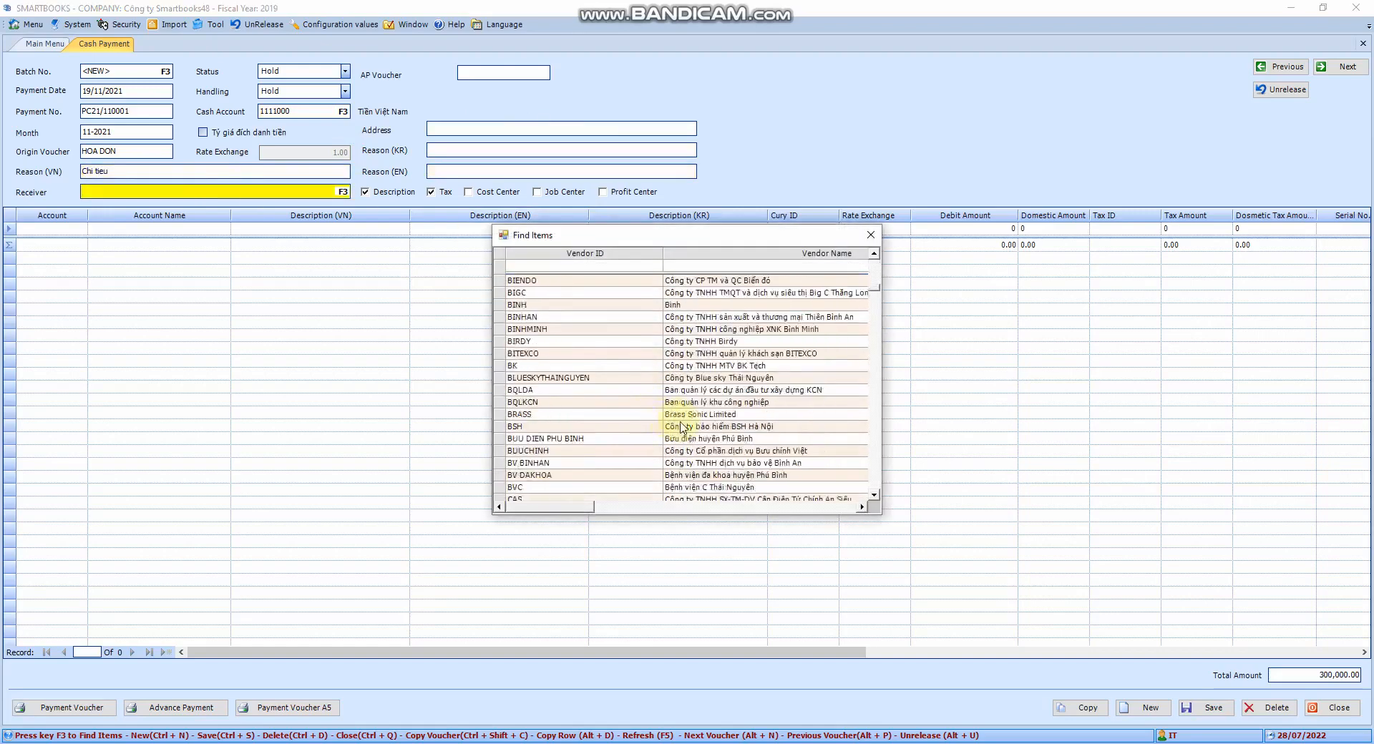
scroll(685, 423, "down", 15)
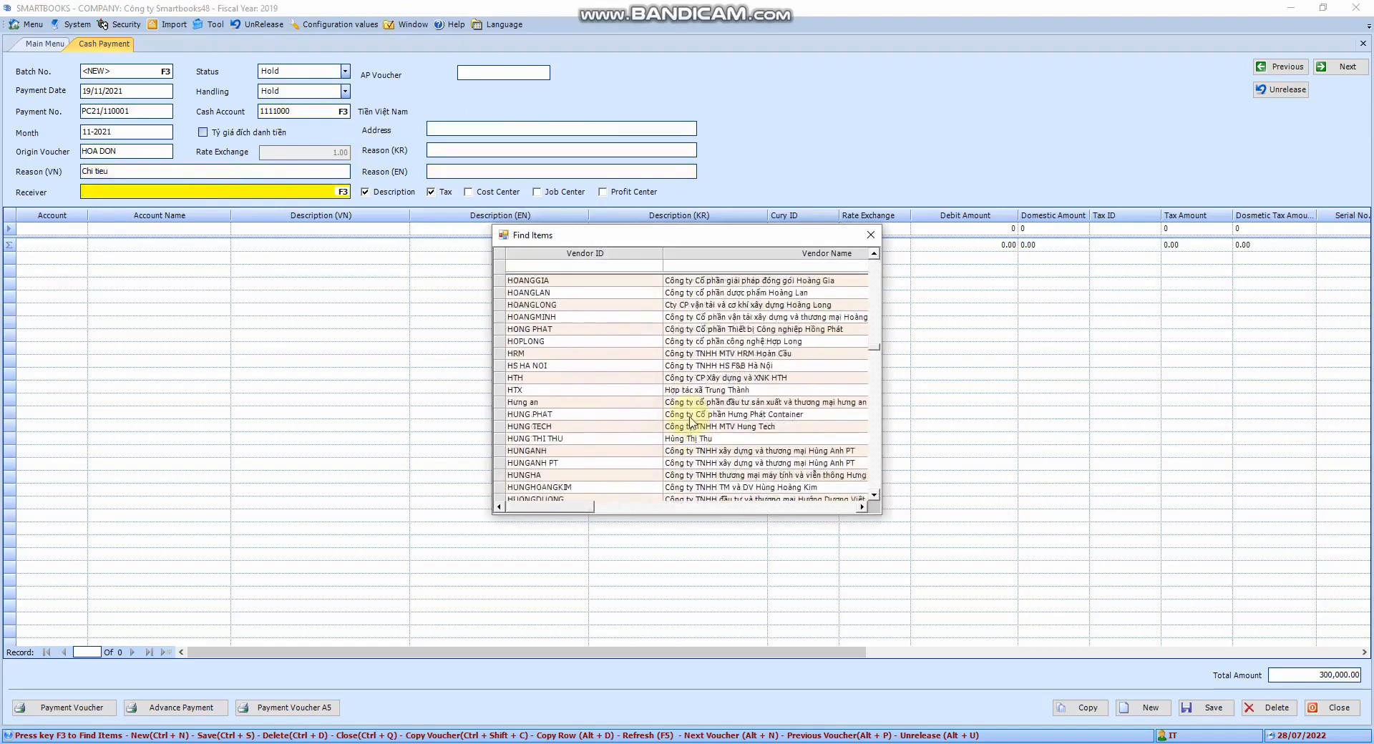
scroll(691, 420, "down", 6)
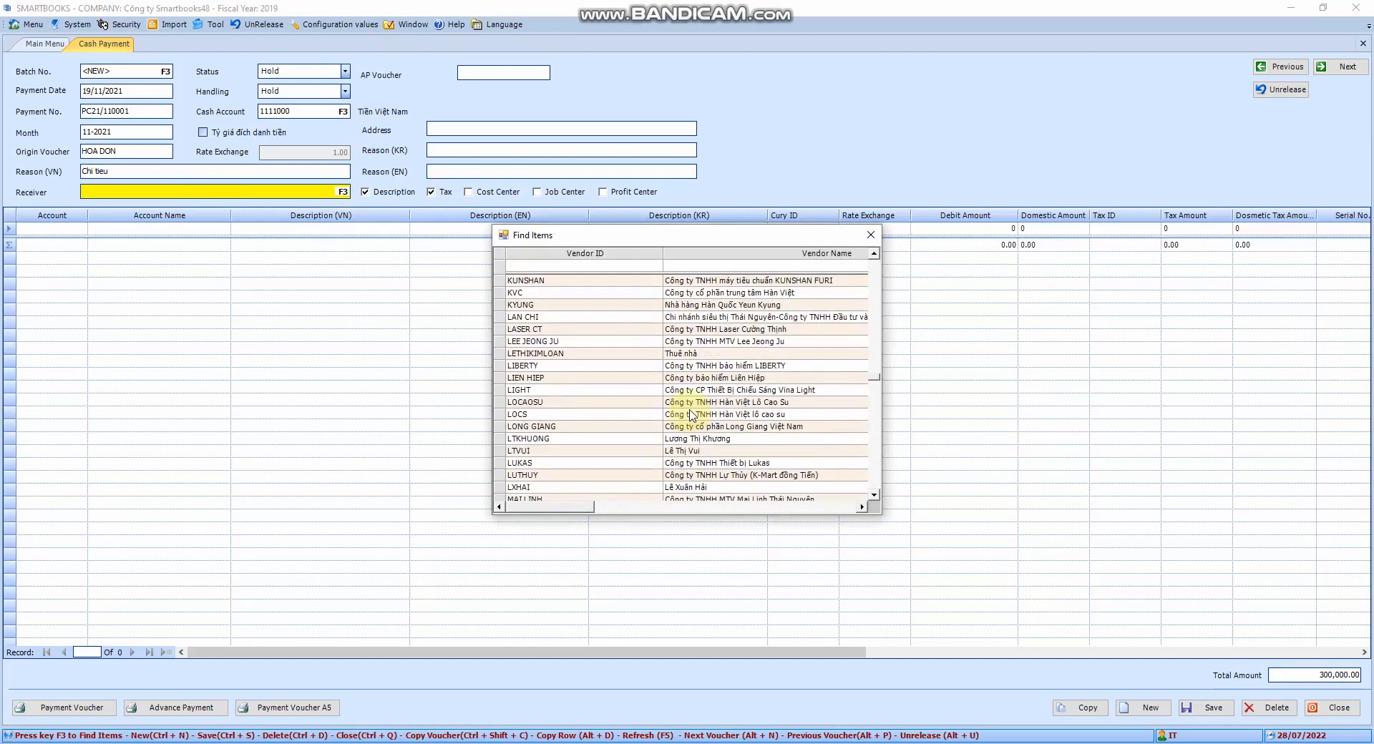
double_click(583, 354)
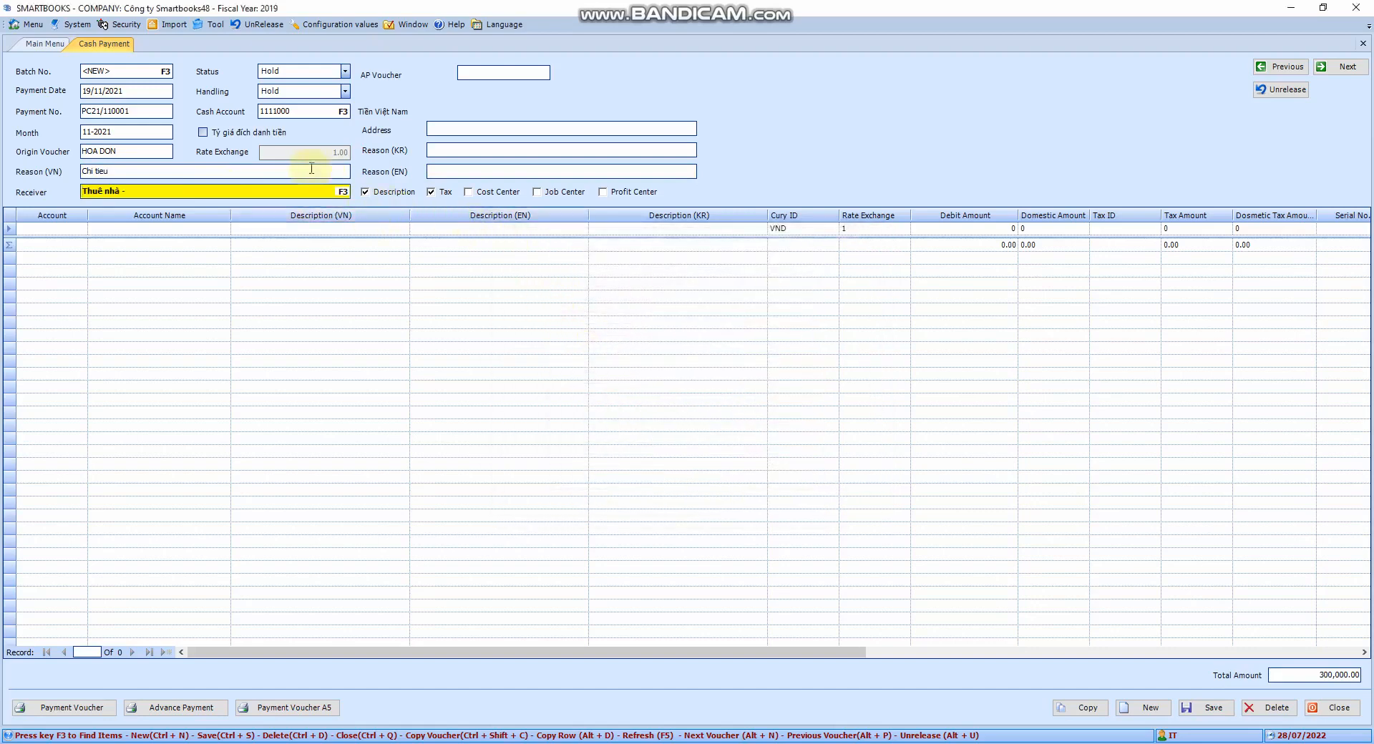
key("F3")
double_click(677, 330)
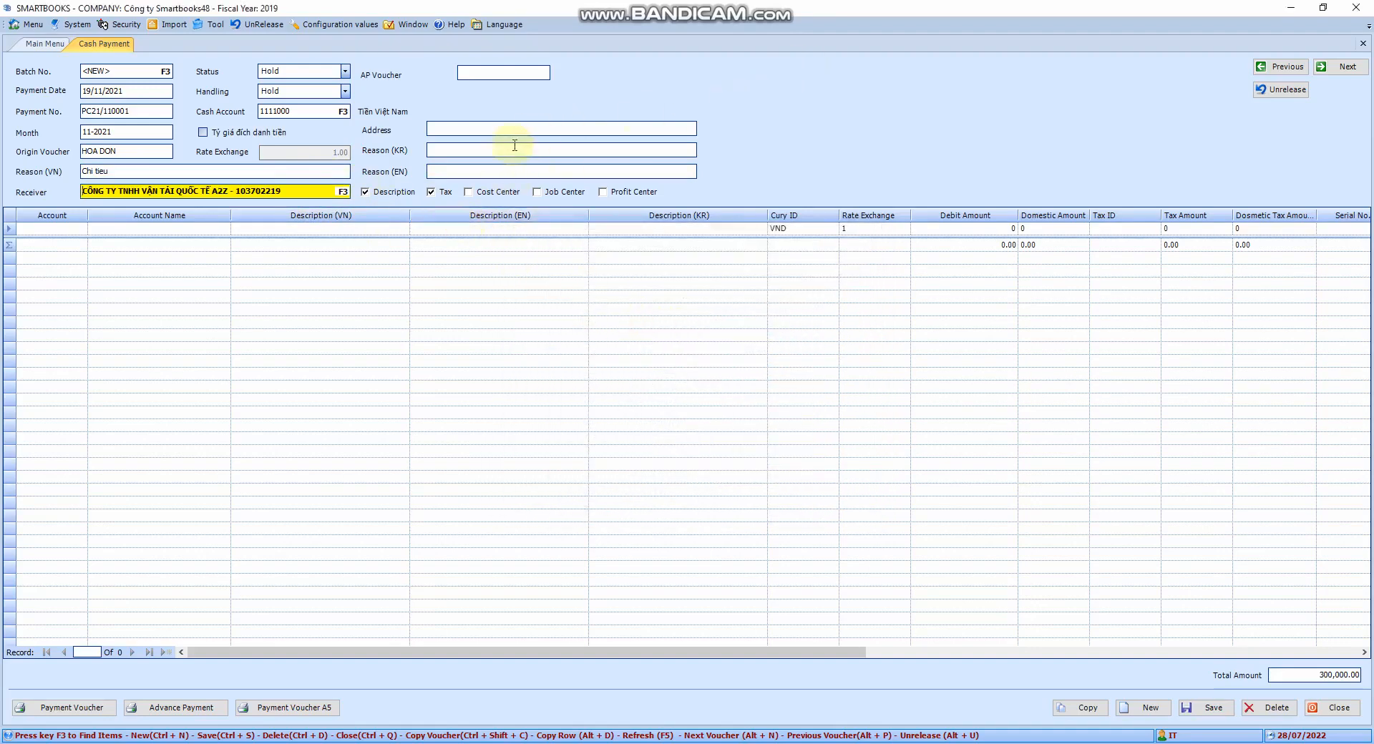
- Replace the receiver with the payee's full name
triple_click(278, 192)
left_click(306, 192)
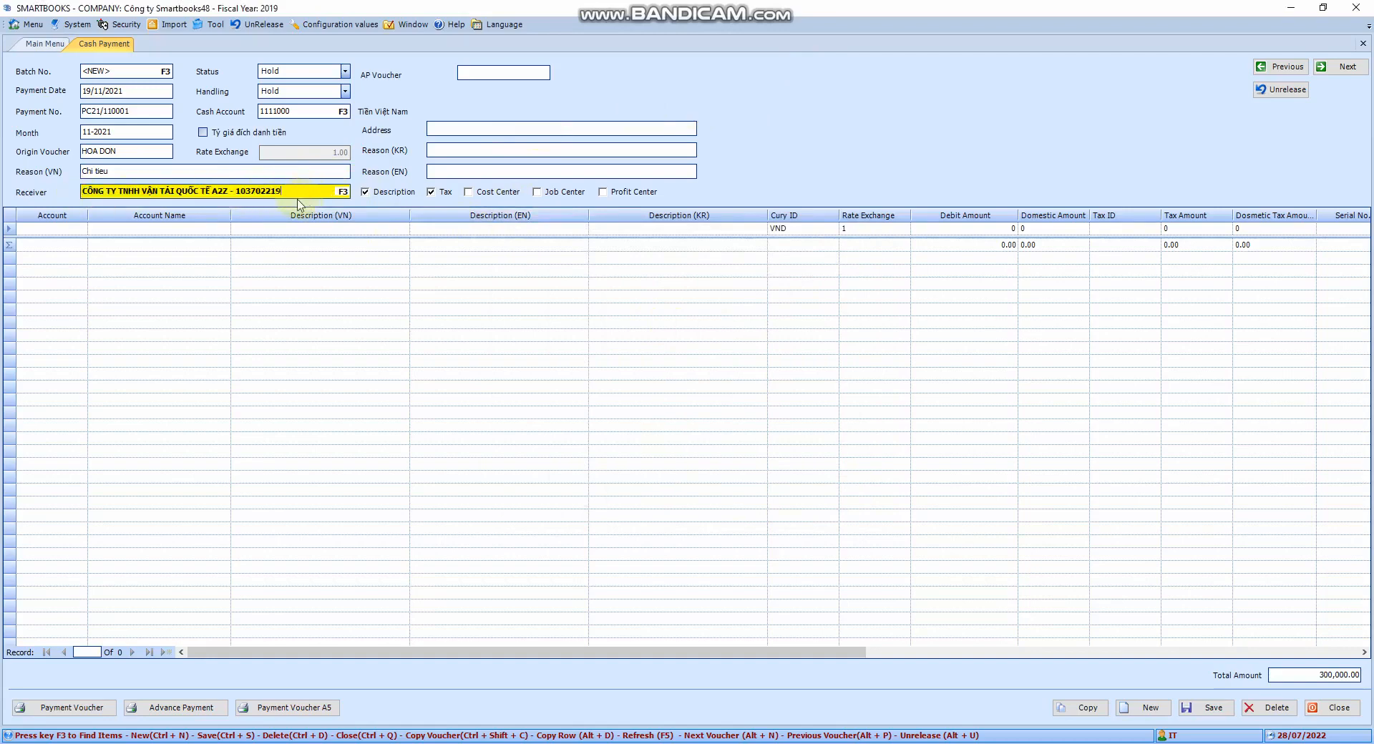
left_click_drag(297, 191, 80, 189)
type("Nguyen Van A")
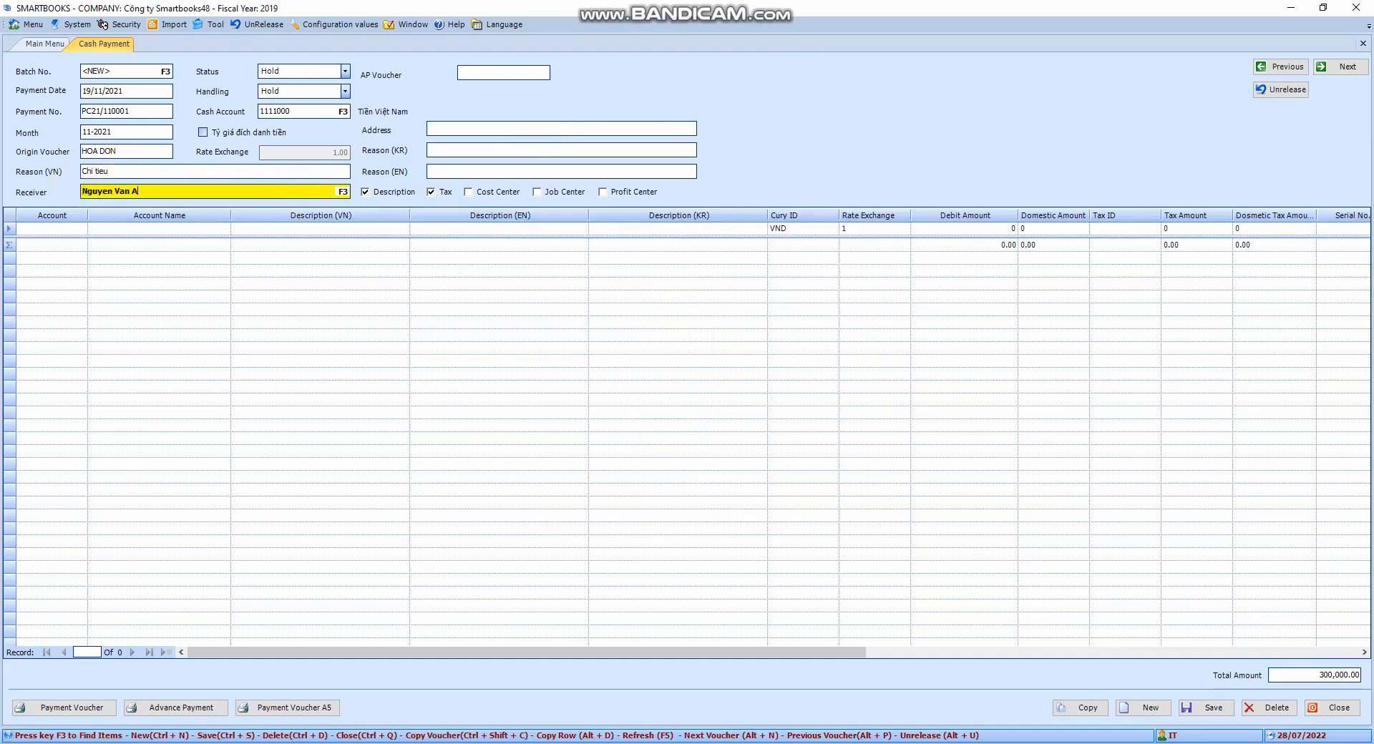
key("Tab")
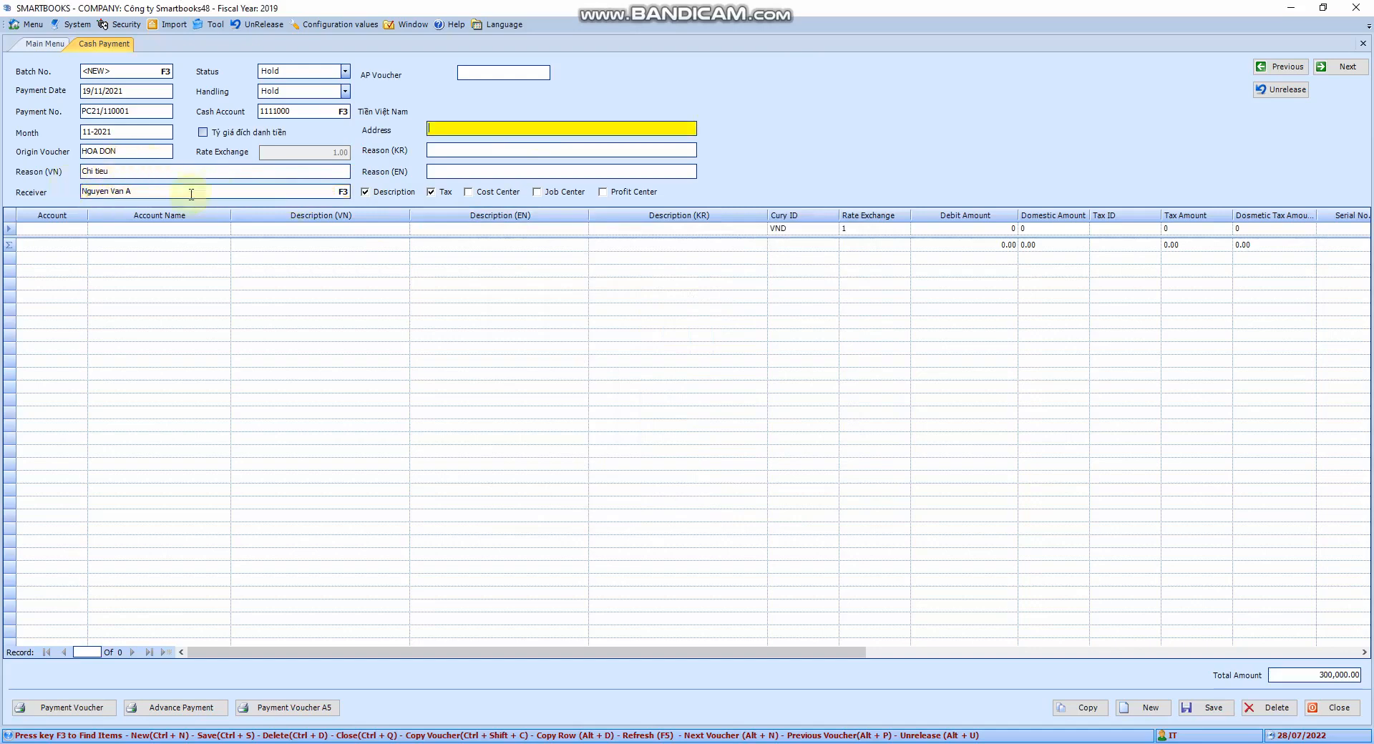
- Set the first line's account to 6427000 (Chi phí dịch vụ mua ngoài)
left_click(500, 152)
left_click_drag(436, 652, 281, 652)
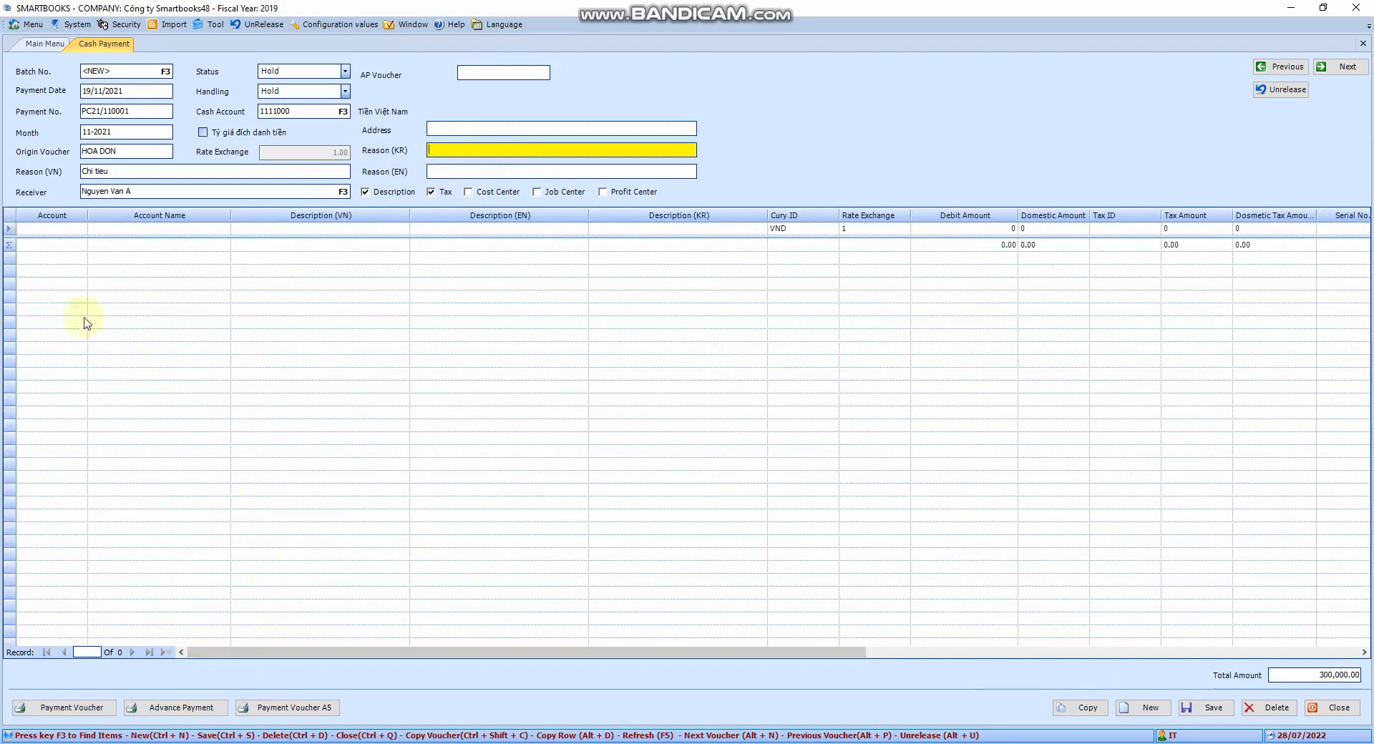
left_click(65, 227)
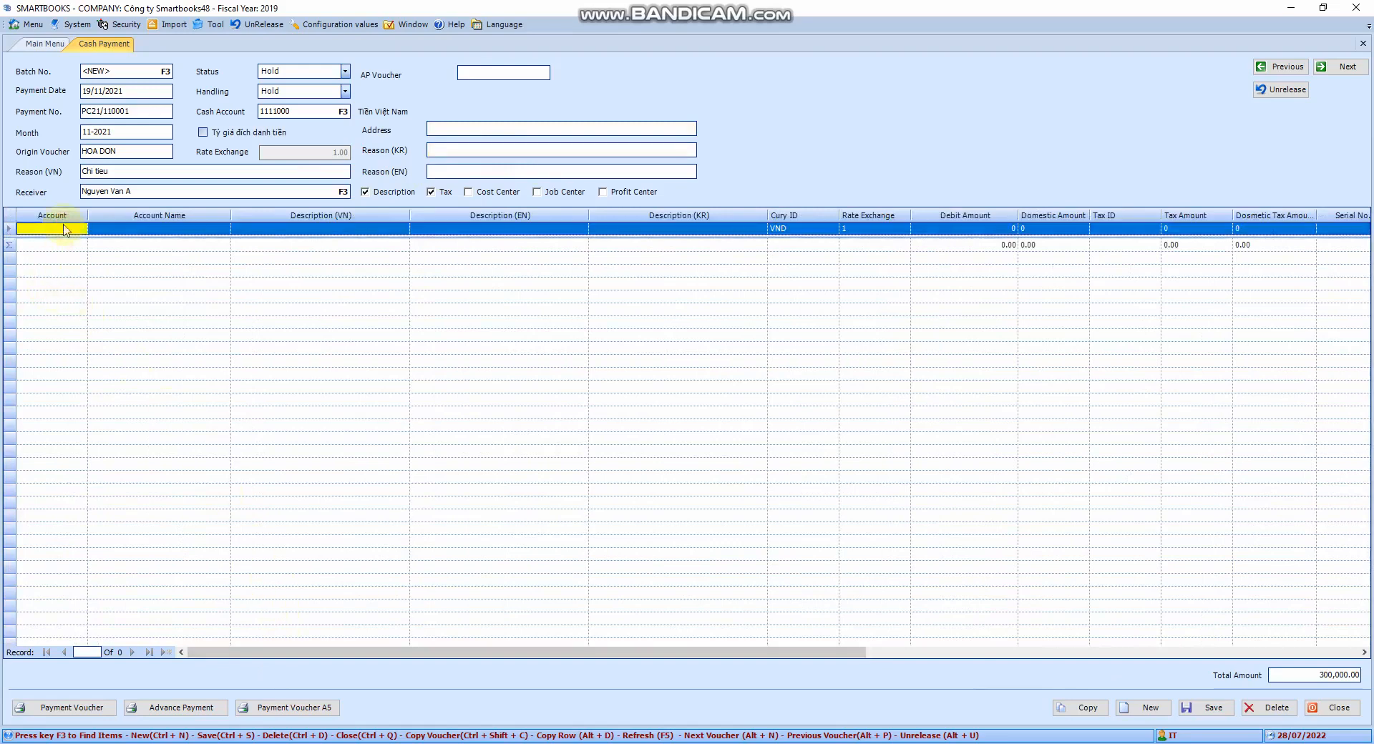
key("F3")
left_click(529, 266)
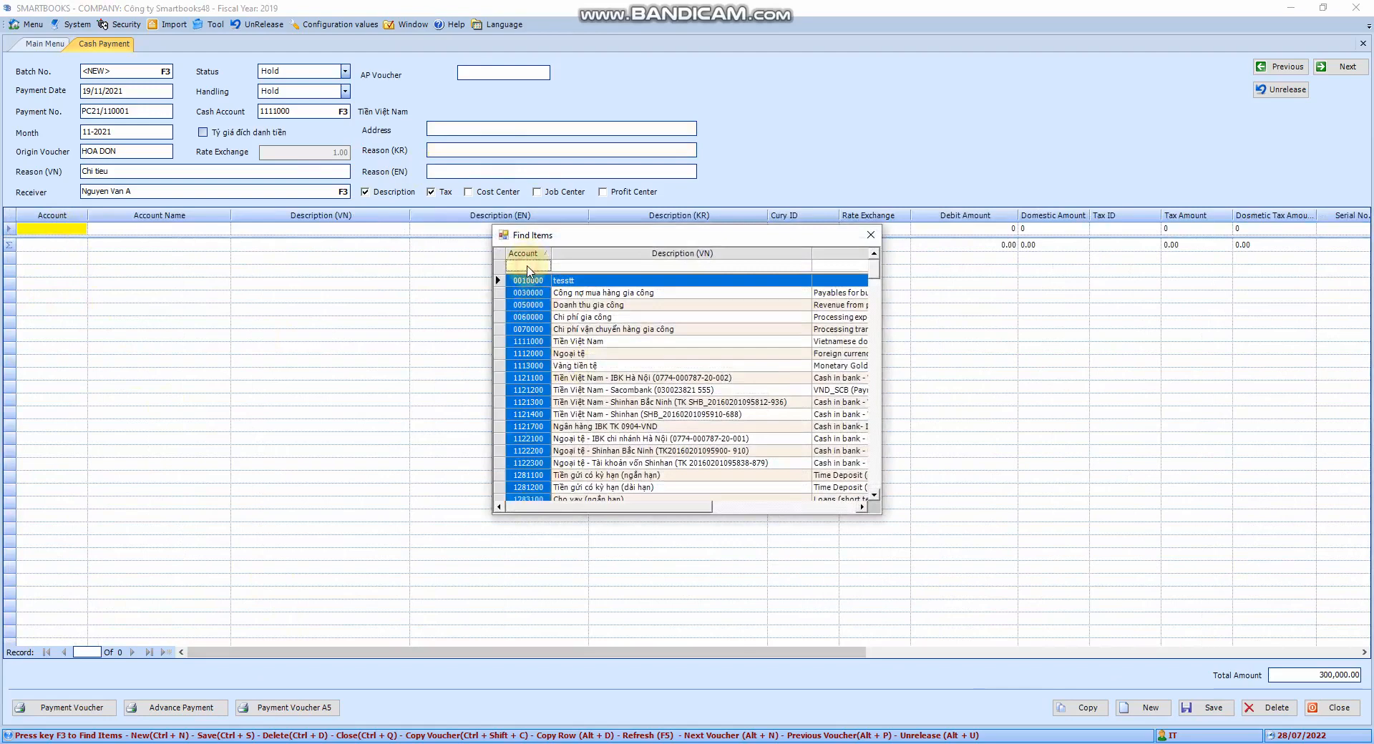
left_click(528, 266)
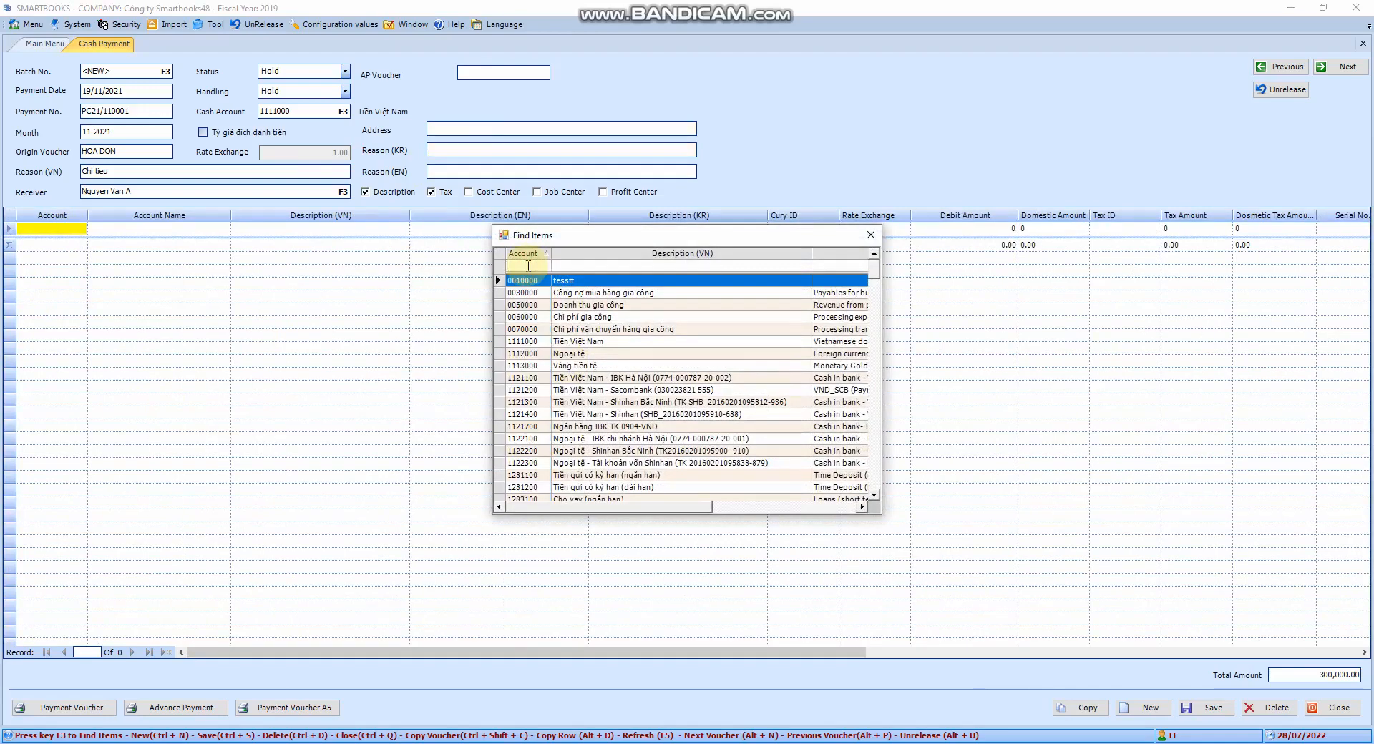
type("6")
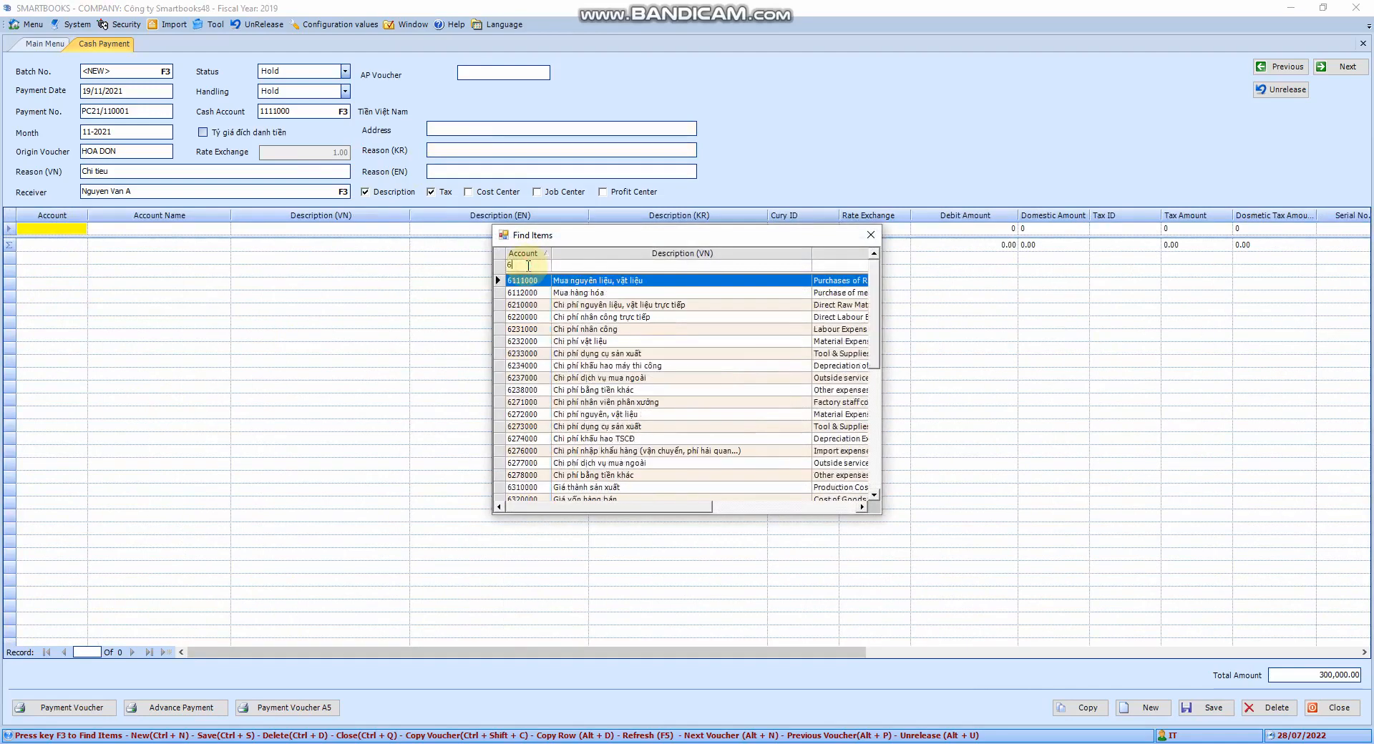
type("42")
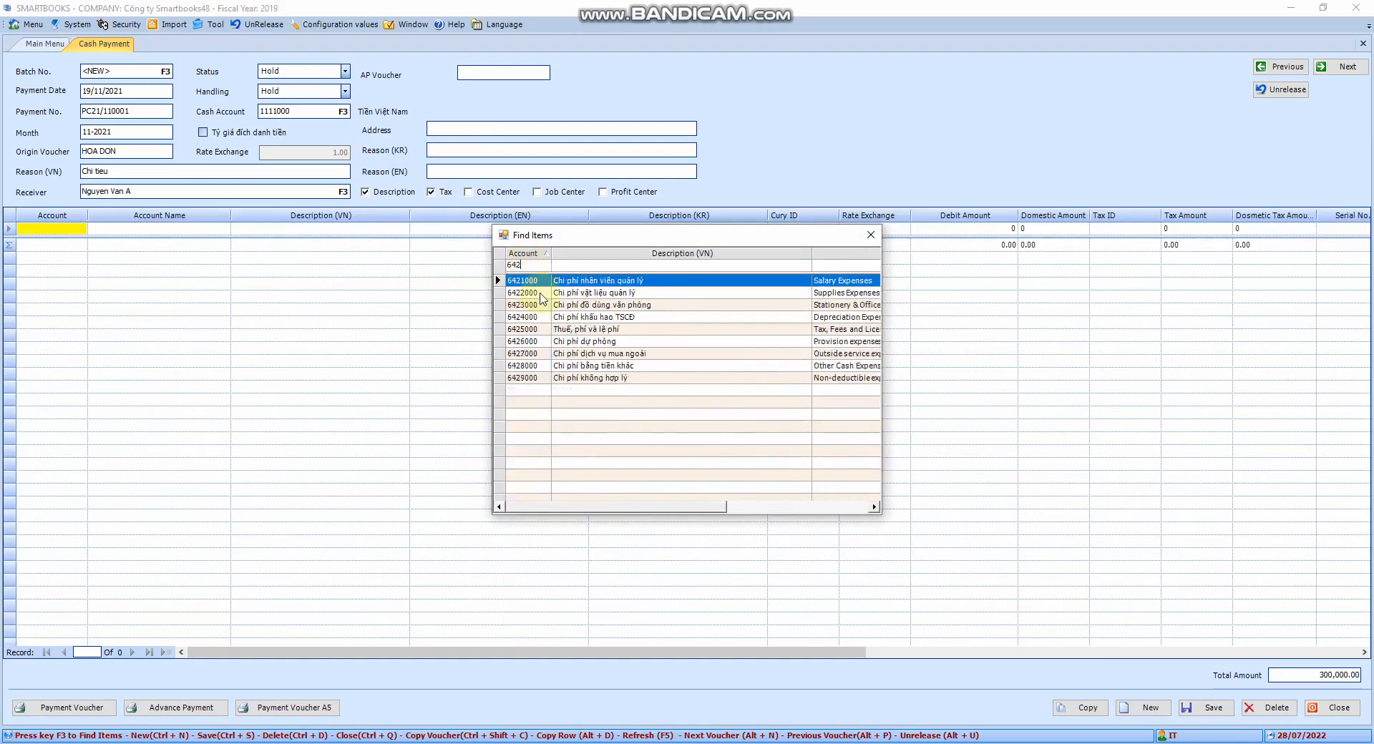
double_click(541, 353)
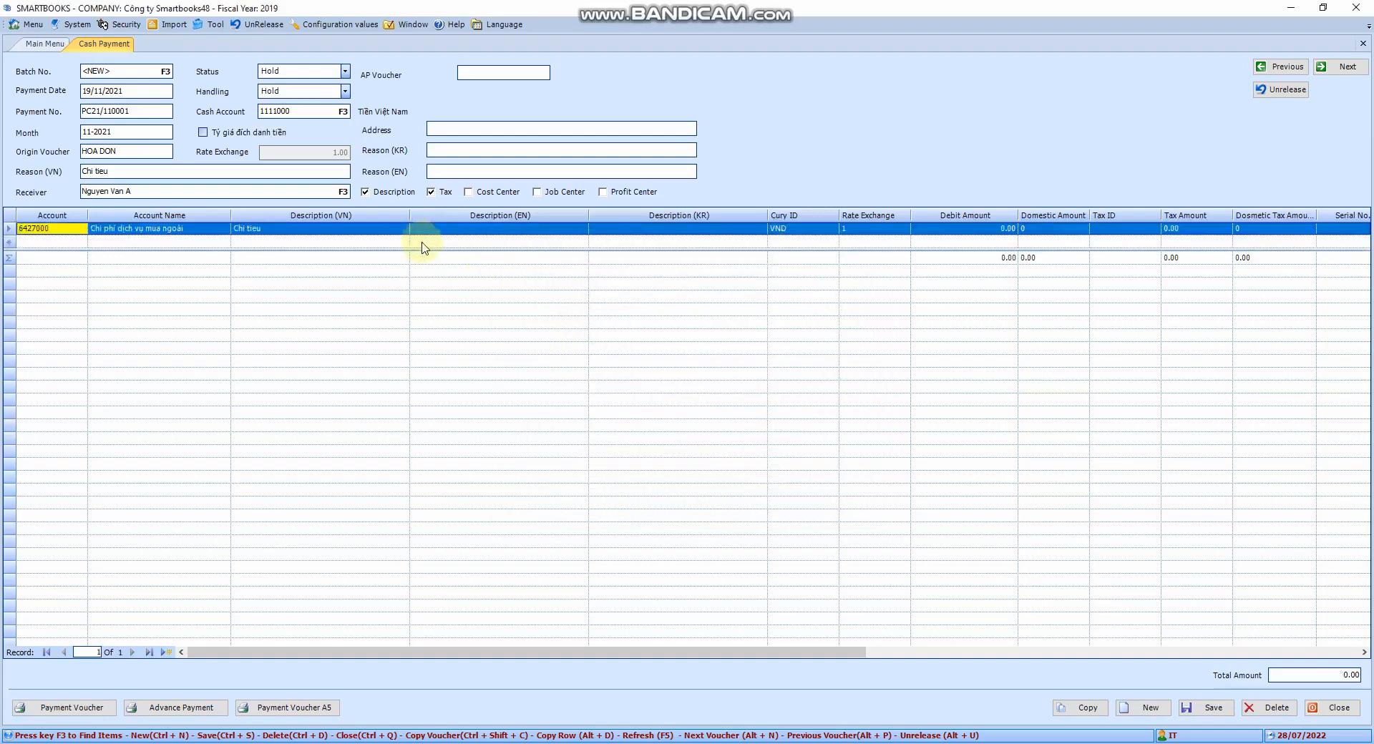
- Change the line's Vietnamese description to Mua VPP
key("Tab")
key("Tab")
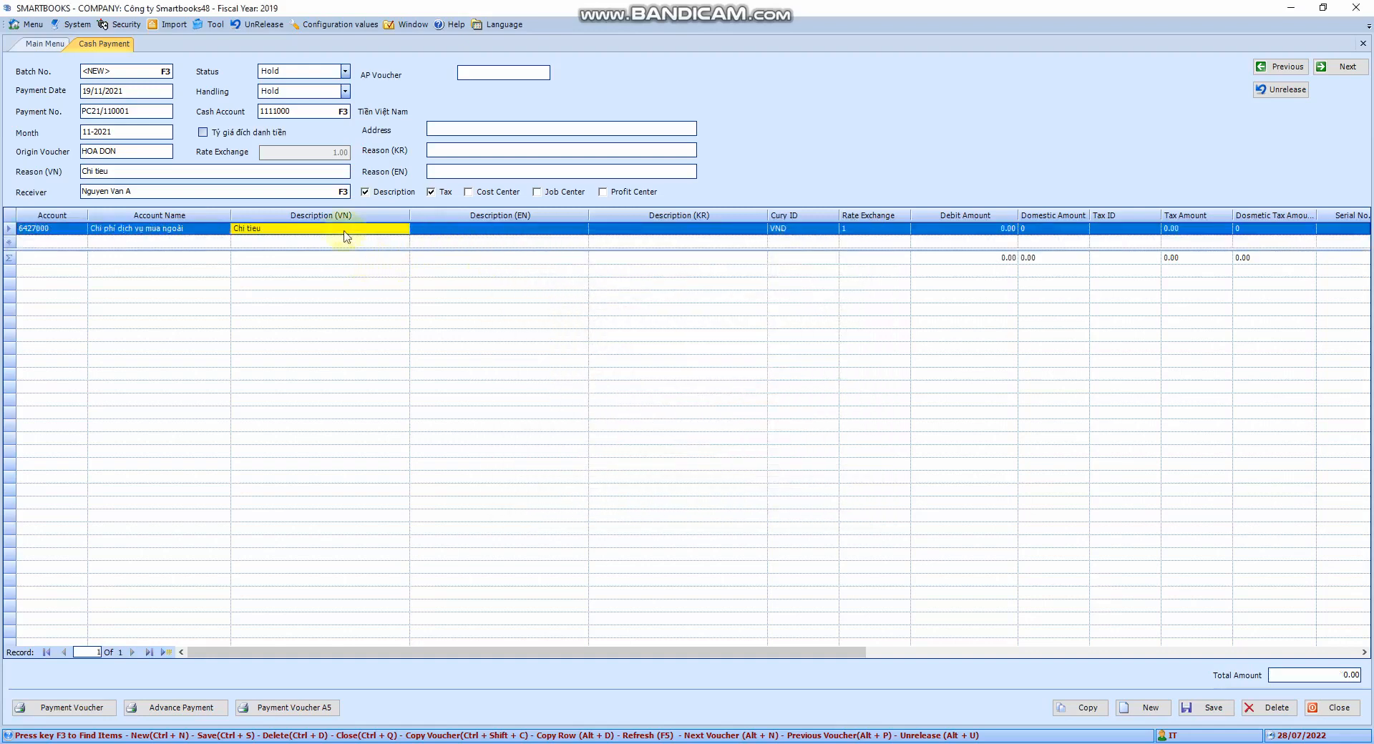
left_click(145, 172)
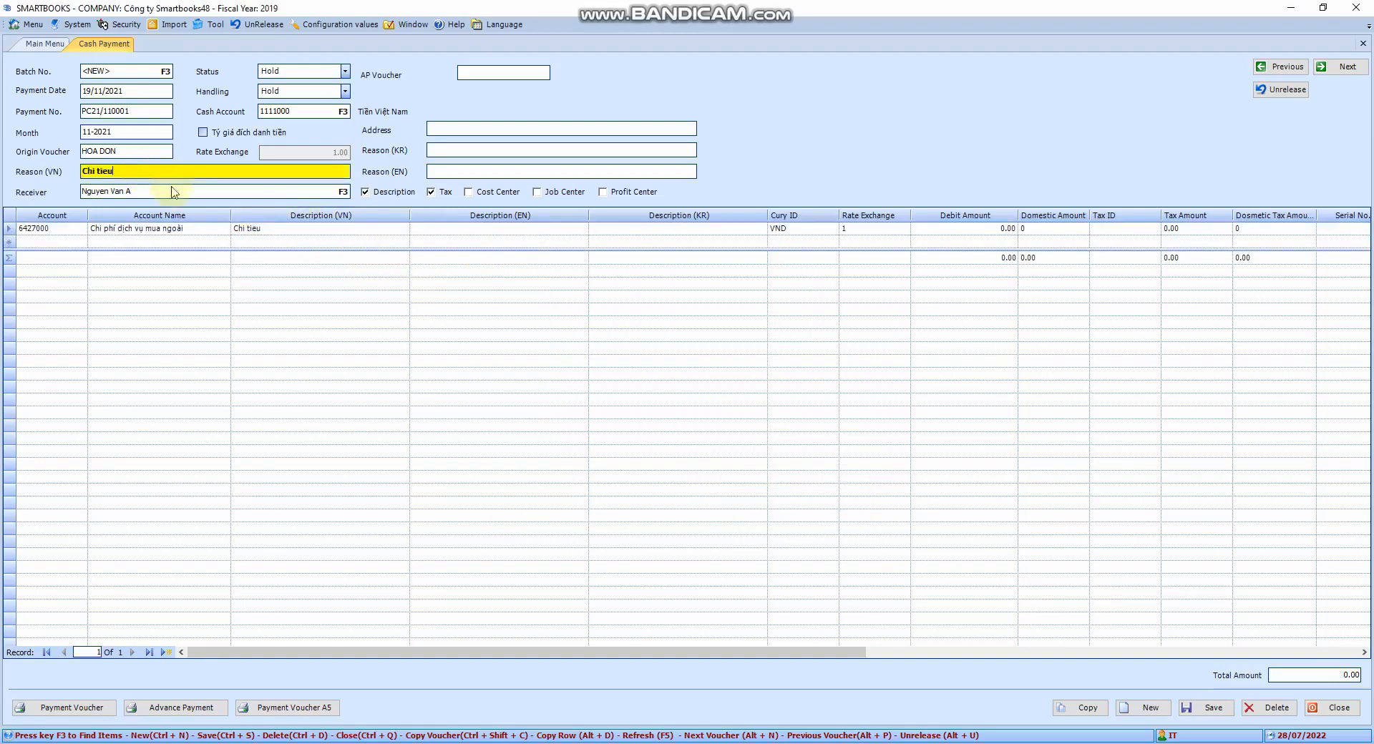
left_click(271, 230)
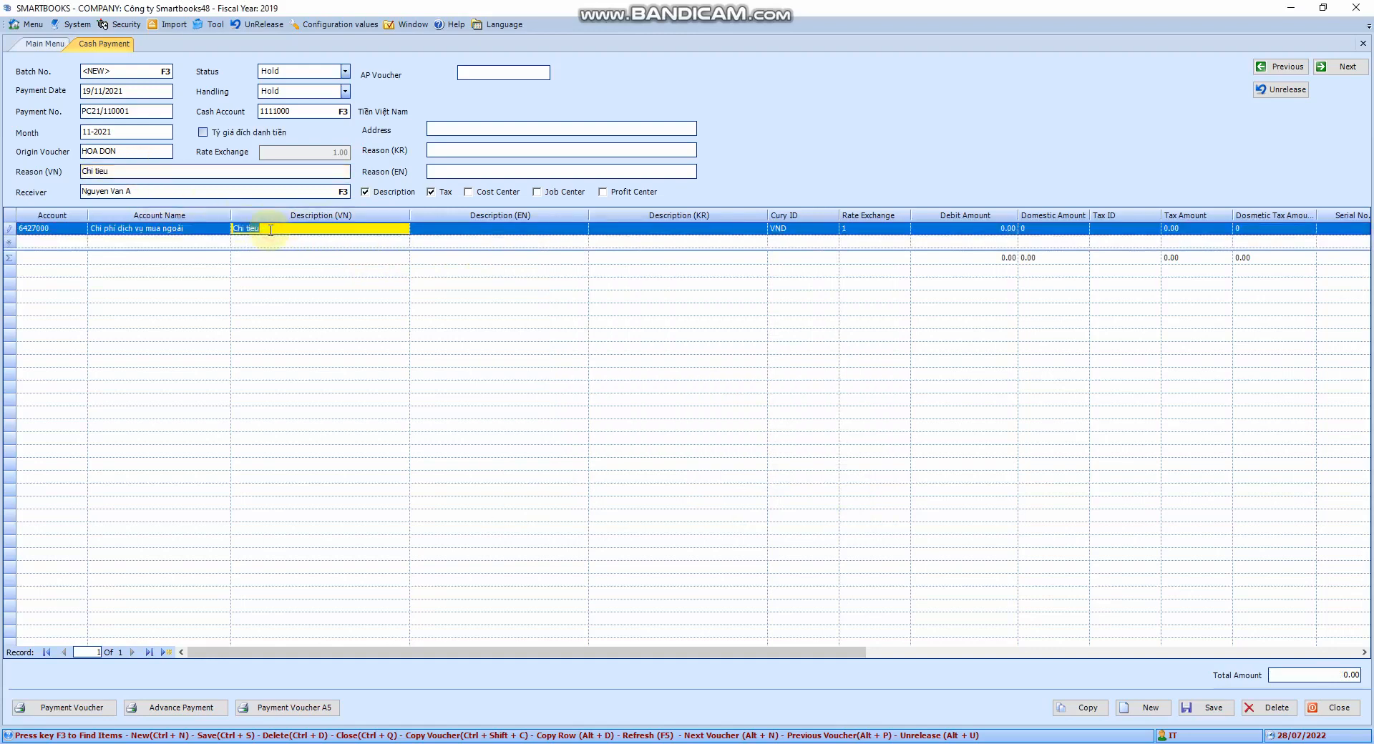
type("Mua VPP")
left_click(720, 229)
- Open the currency lookup for the line and close it
left_click(792, 230)
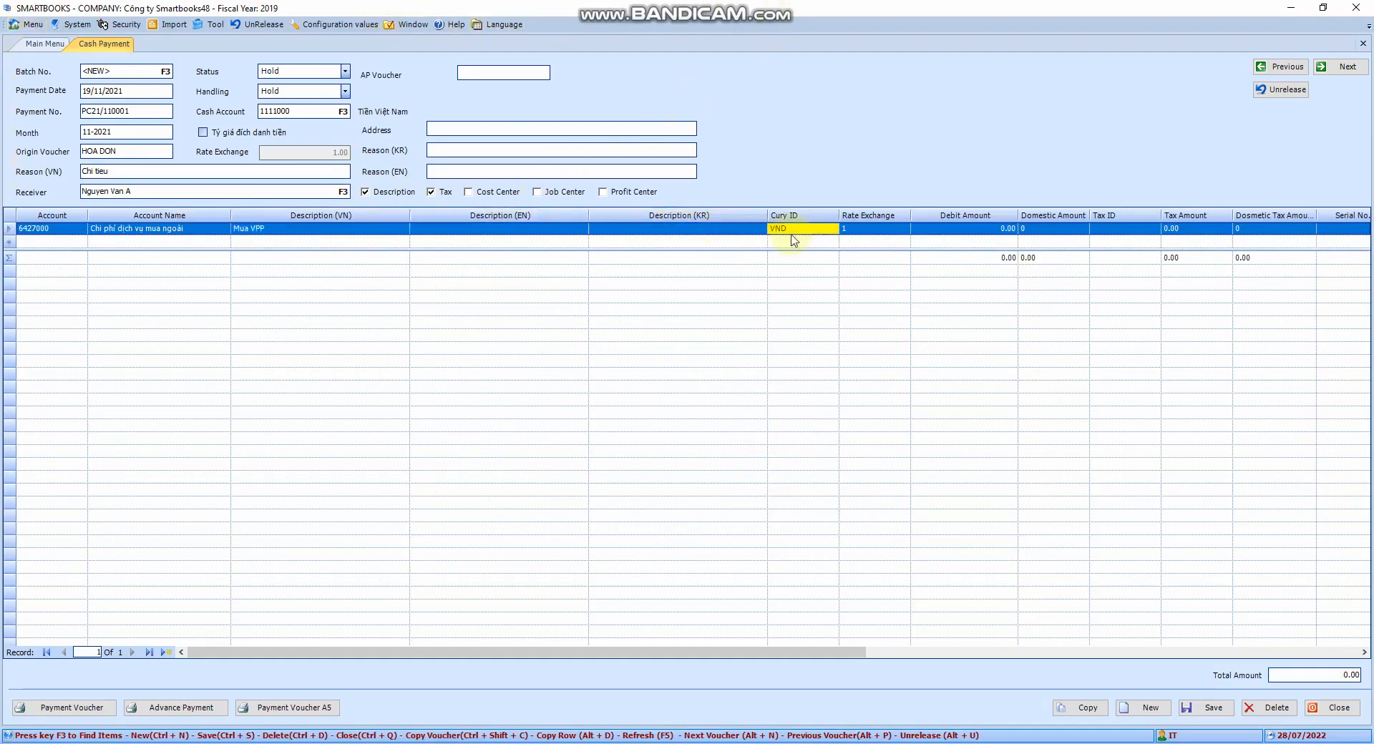
key("F3")
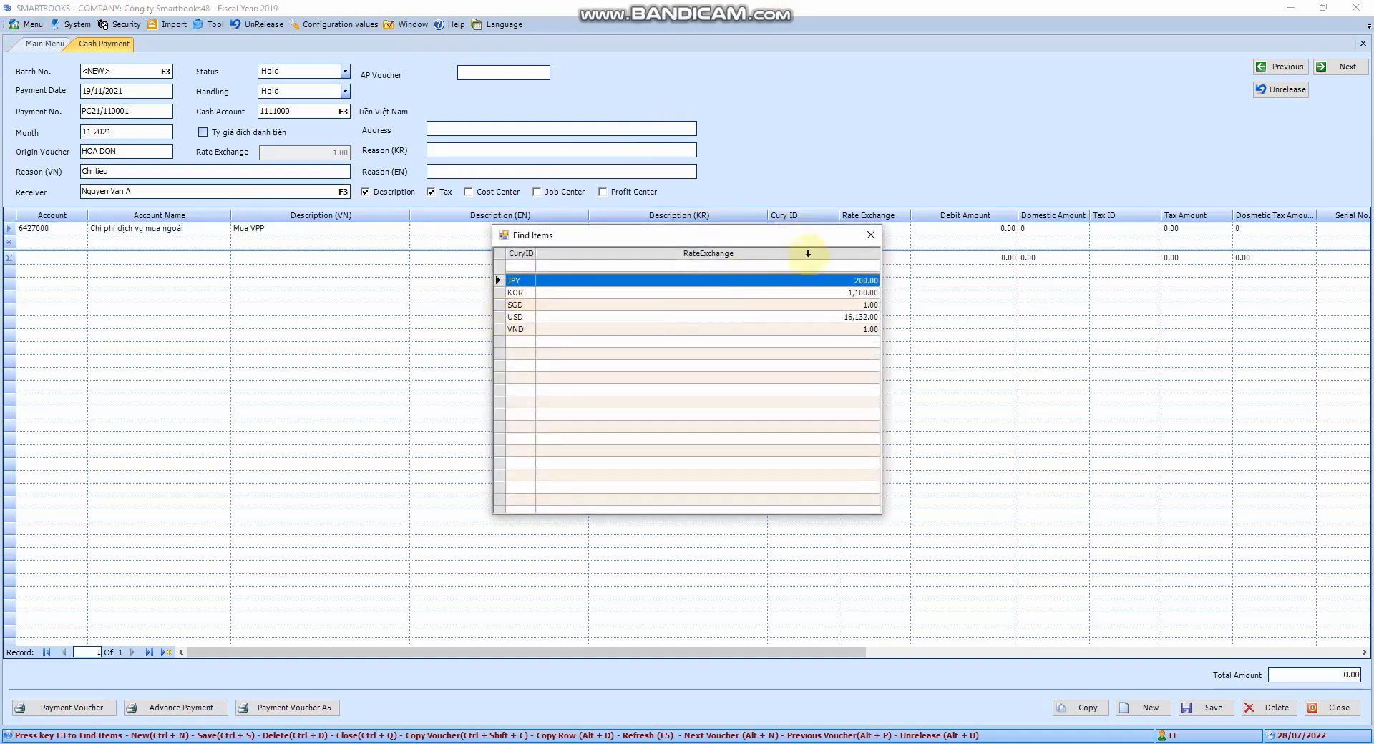
left_click(870, 235)
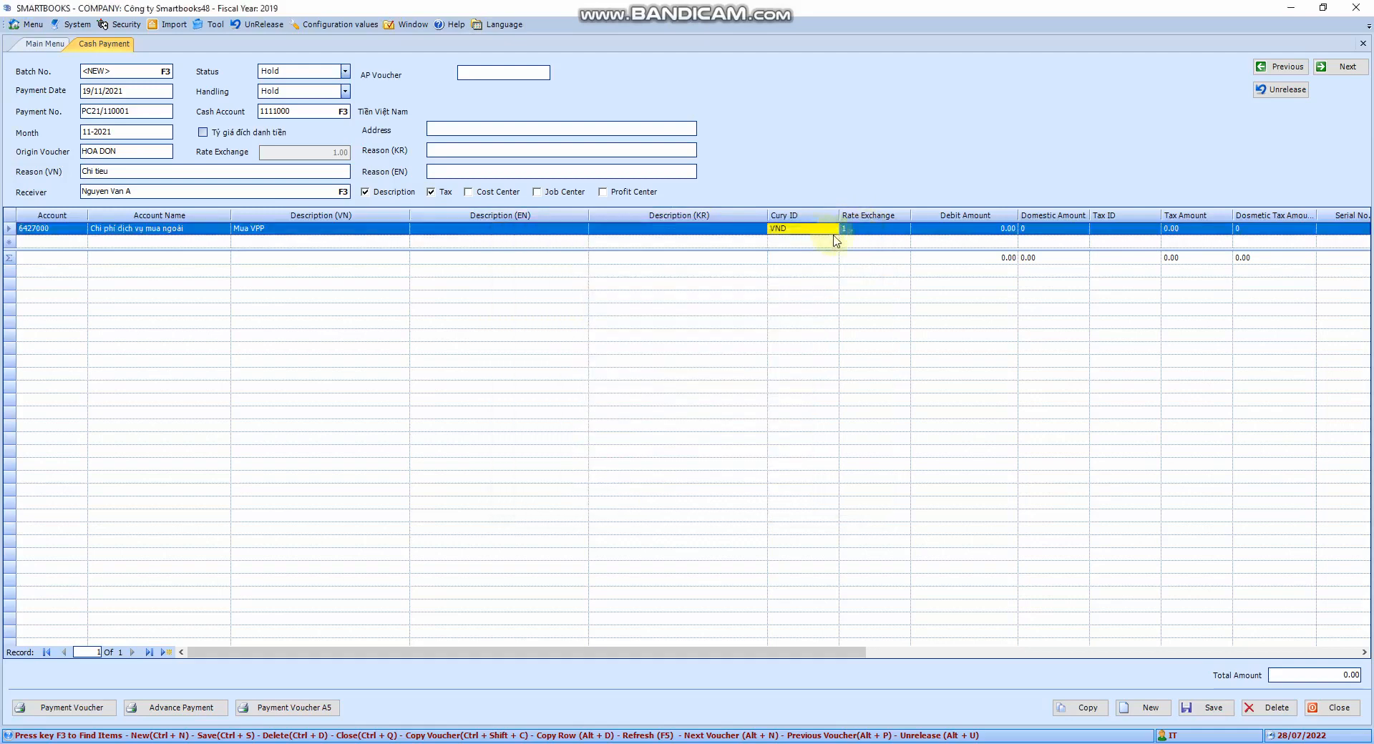
key("Tab")
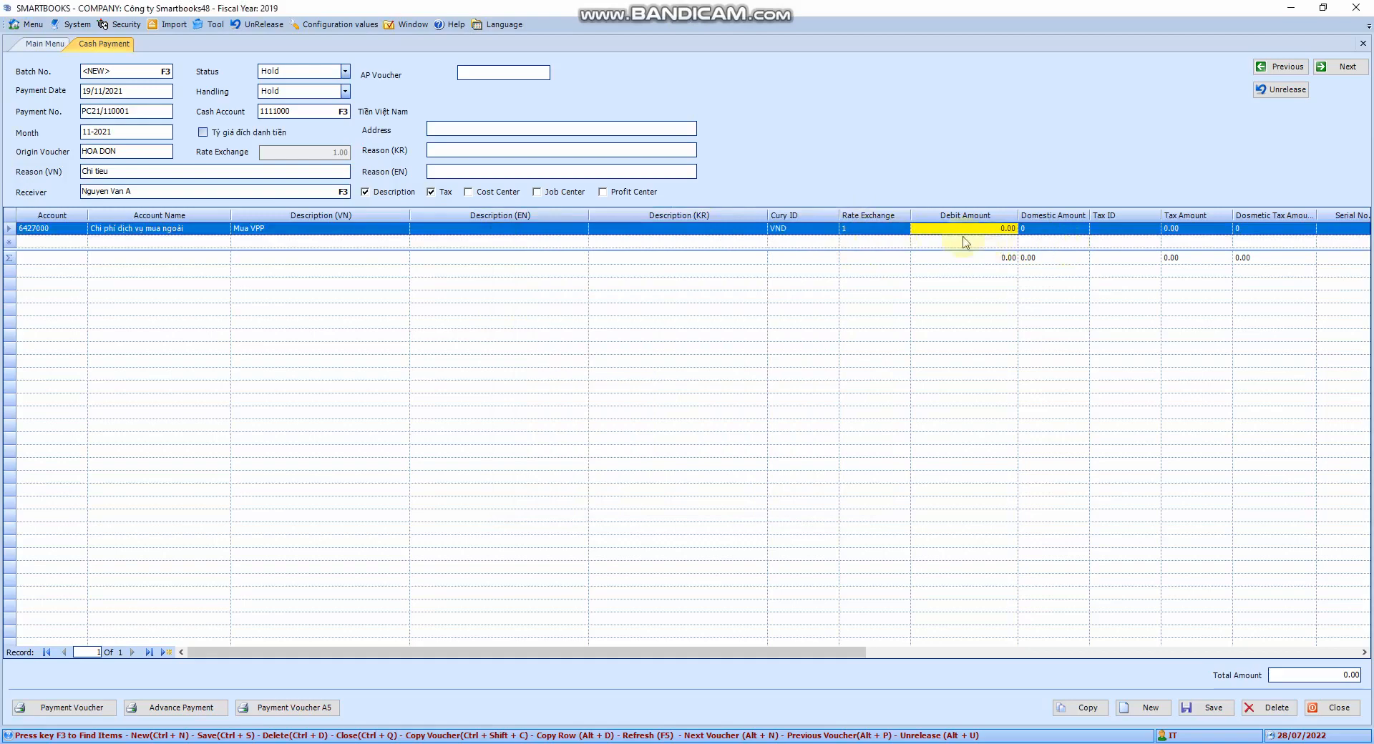
- Set the line's debit amount to 100,000,000
left_click(899, 230)
key("Tab")
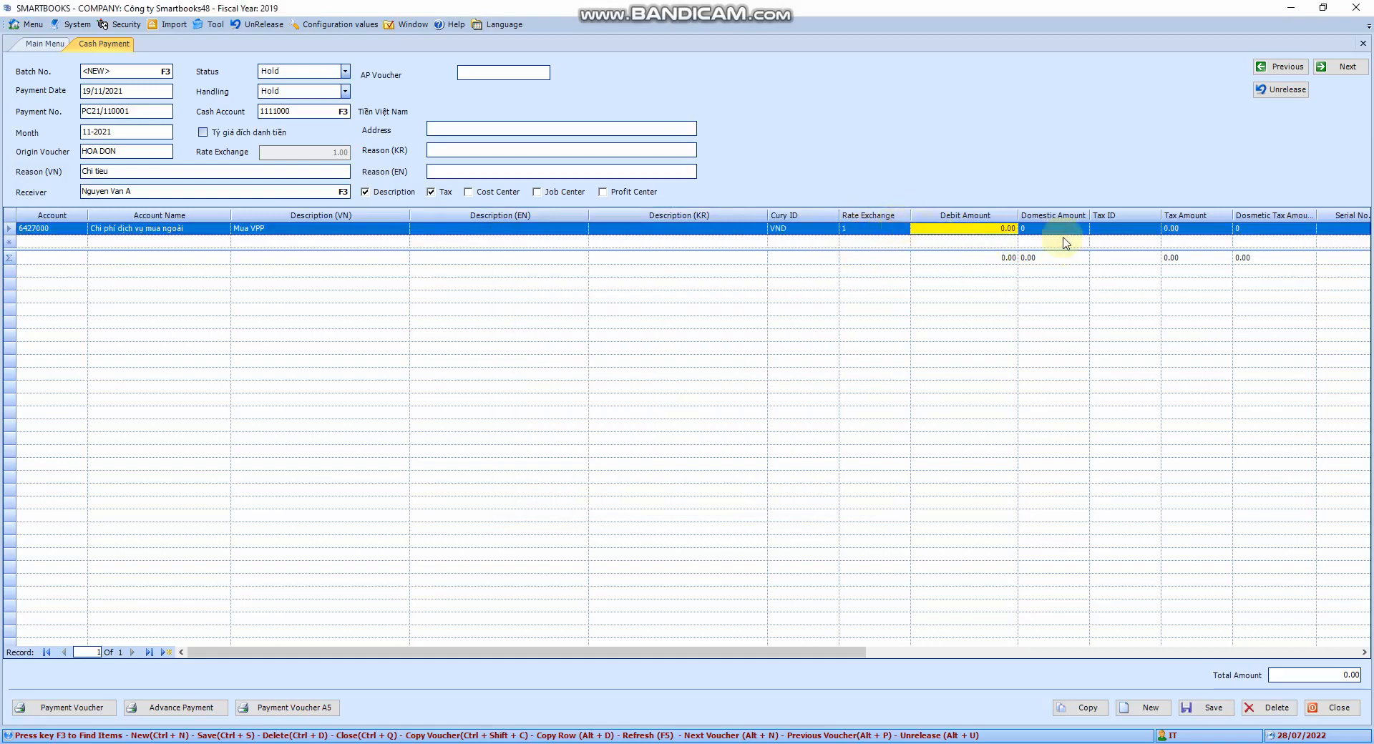
type("1000")
key("Return")
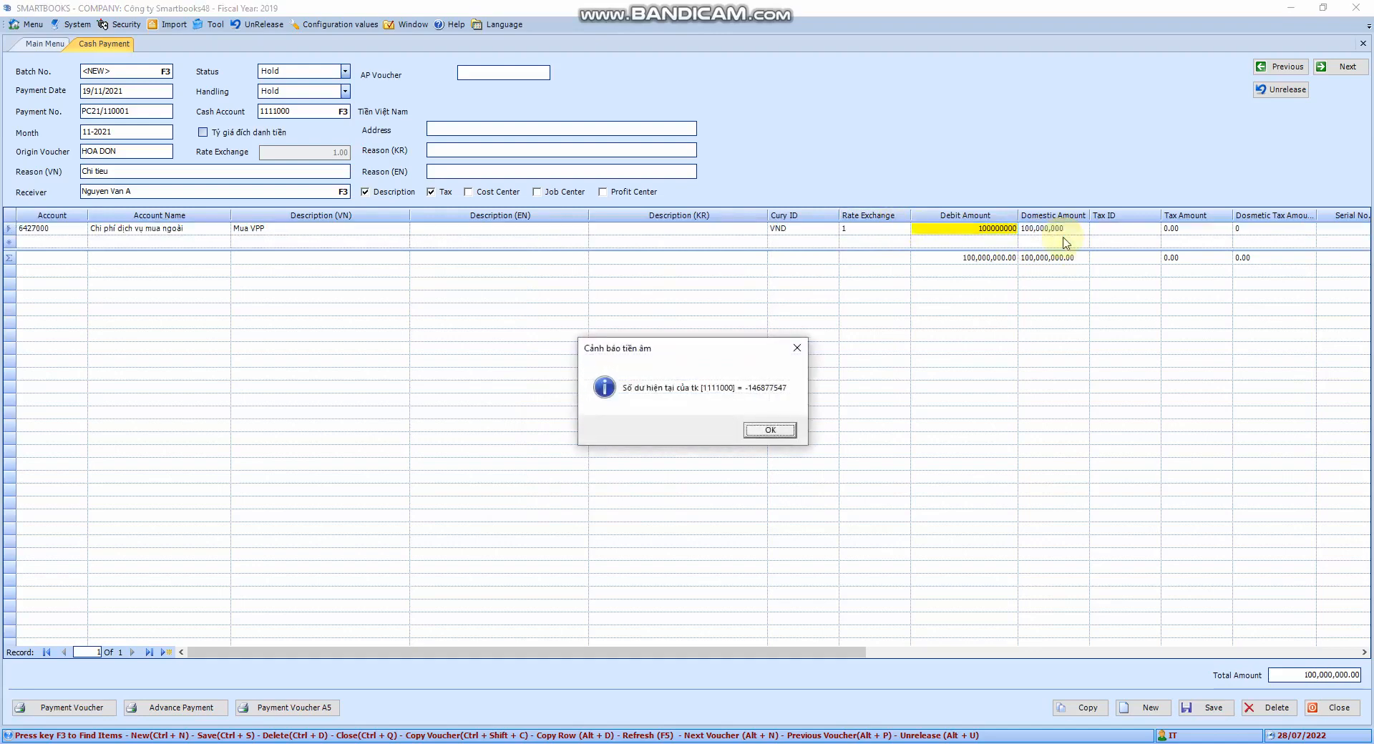
left_click(778, 433)
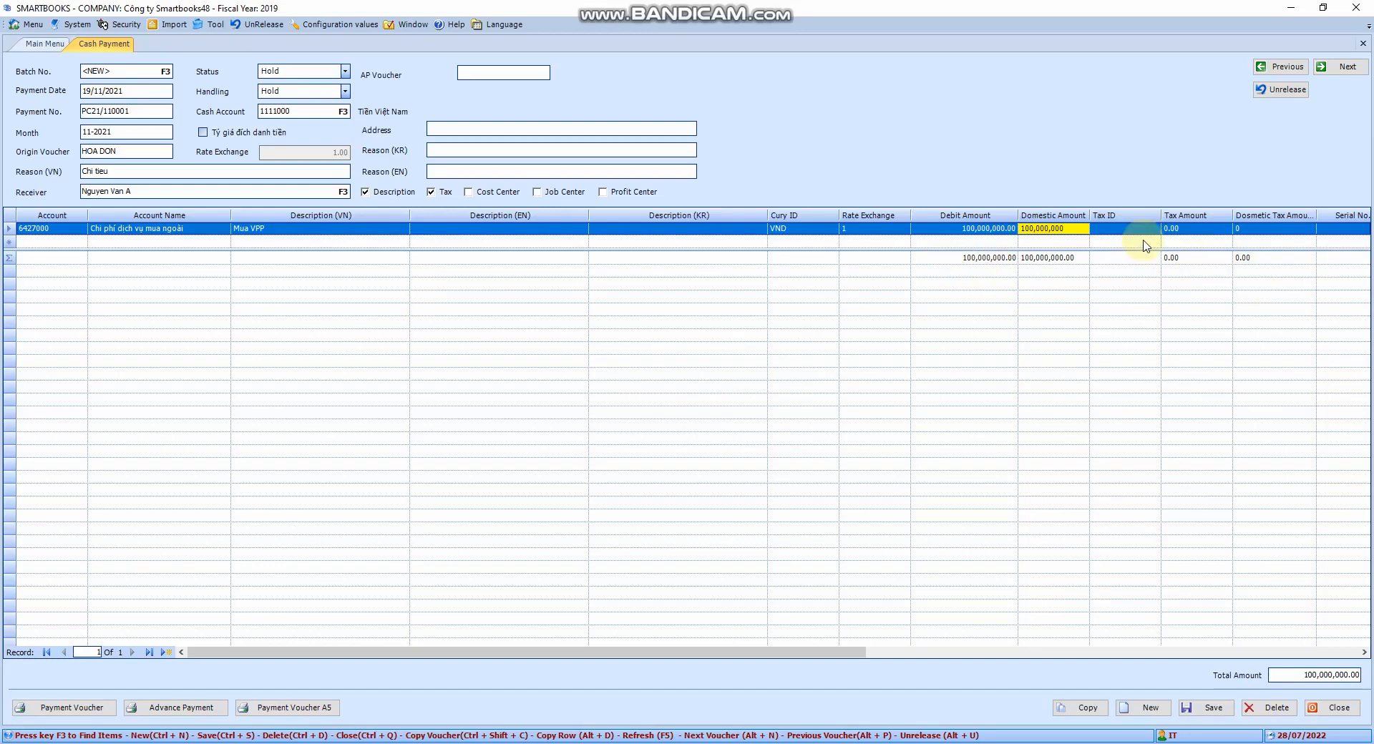
- Assign tax ID VAT10EX to the payment line
left_click_drag(745, 652, 1019, 652)
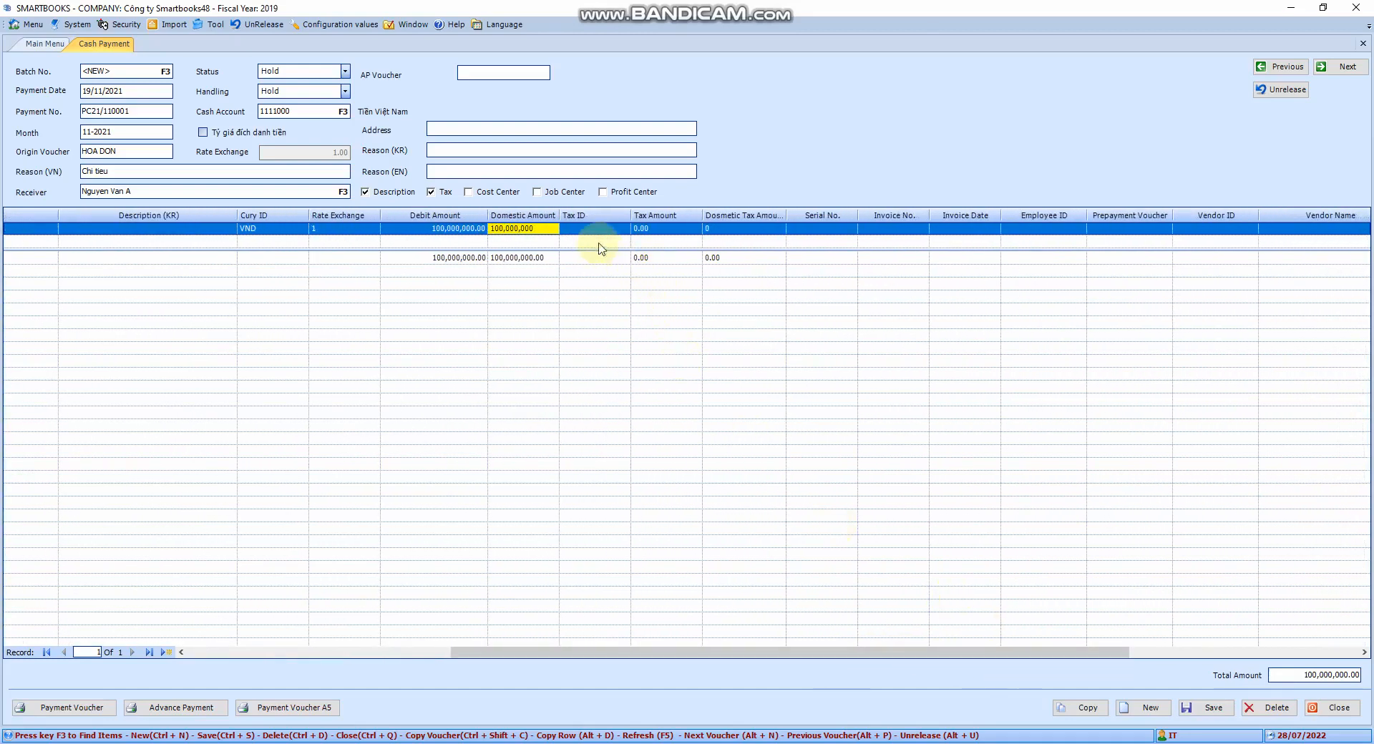
left_click(319, 233)
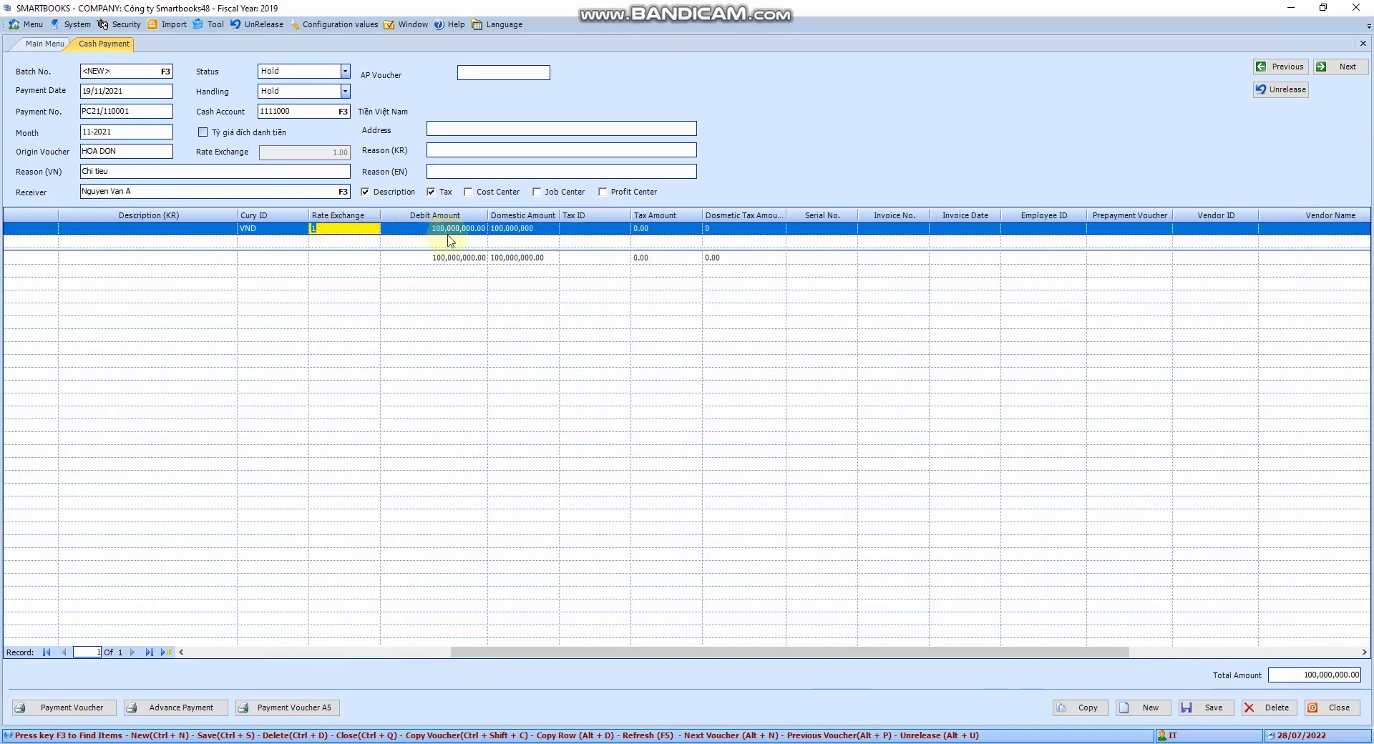
key("Tab")
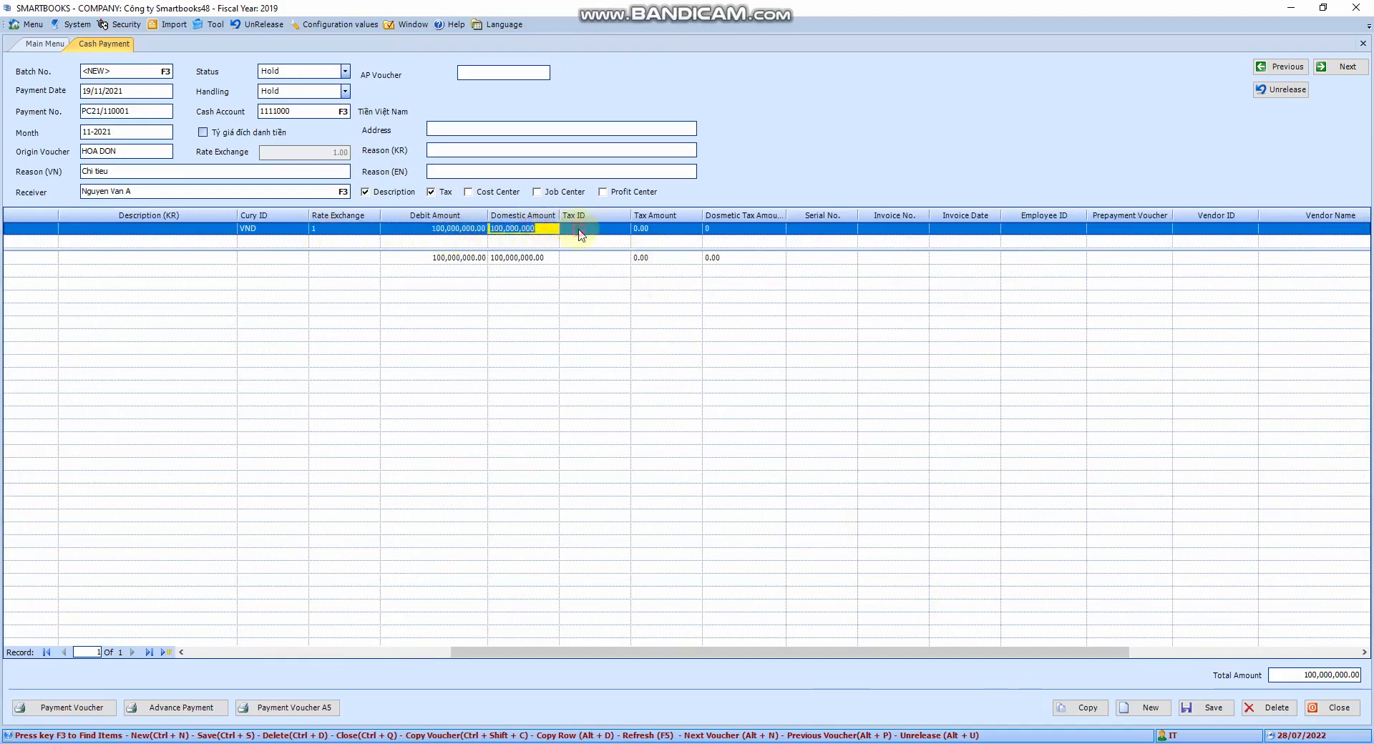
left_click(580, 229)
key("F3")
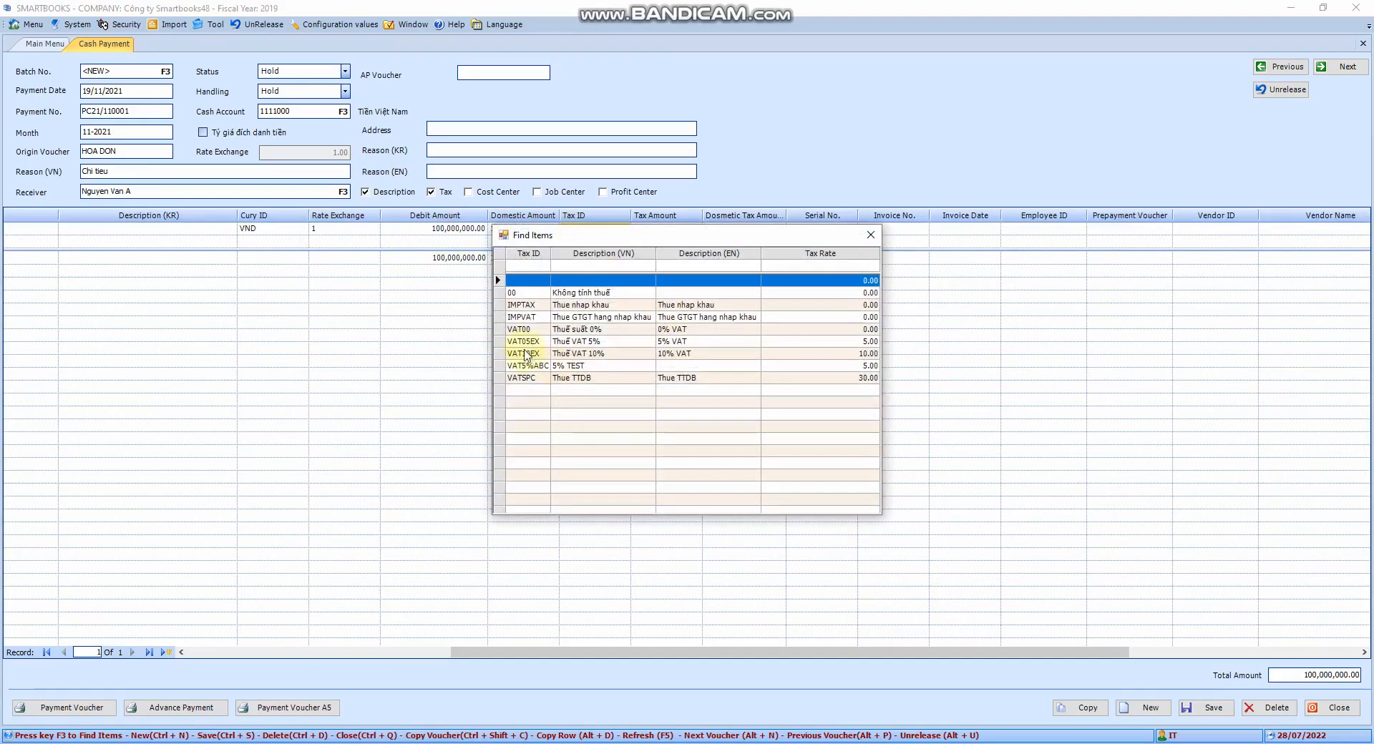
double_click(524, 354)
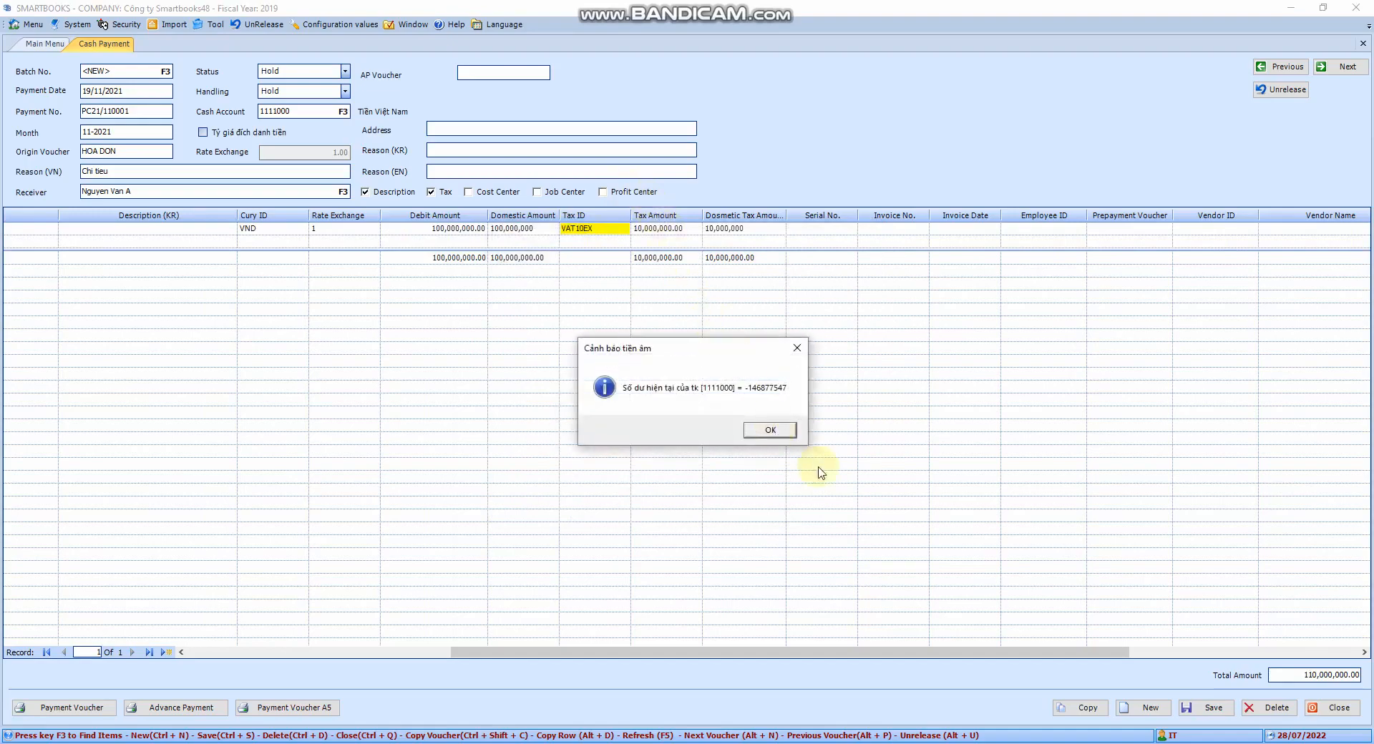
left_click(784, 432)
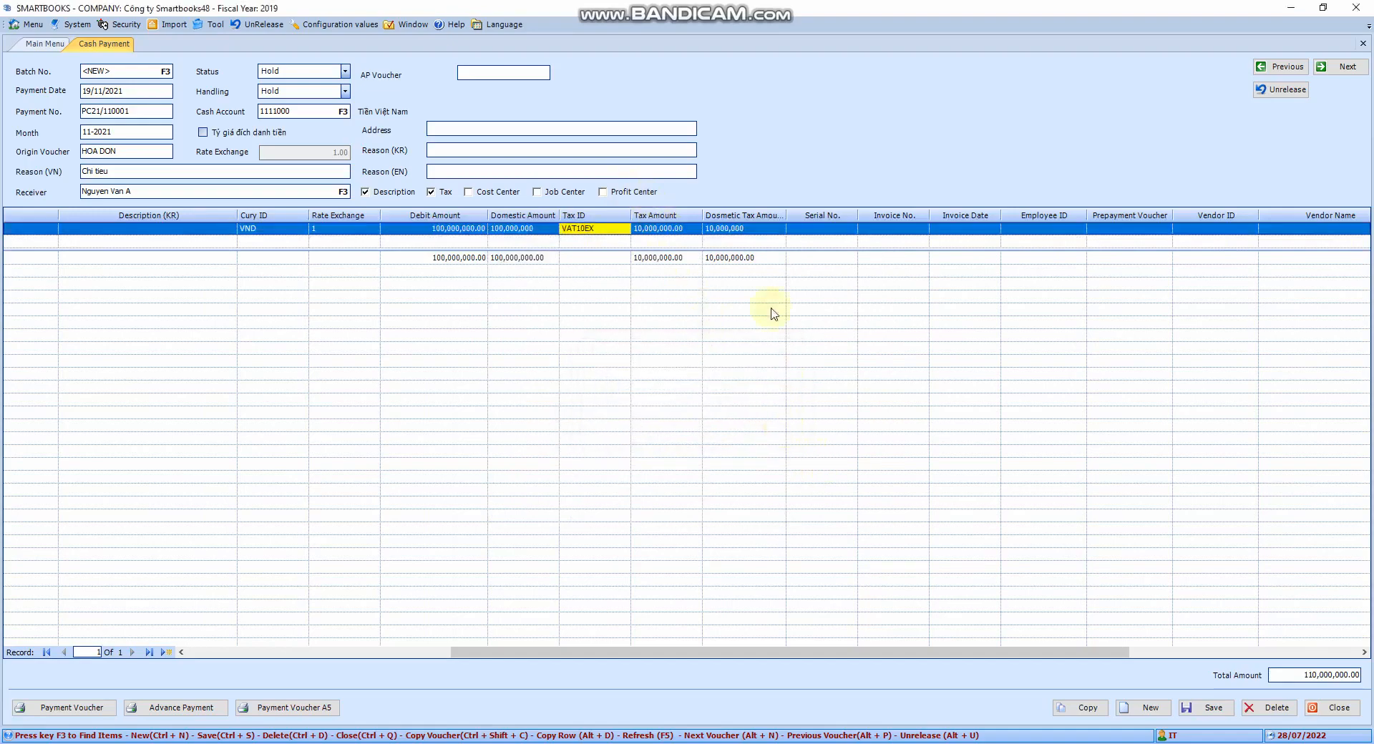
- Assign employee NV003 to the payment line using the employee lookup
left_click(764, 229)
left_click(808, 229)
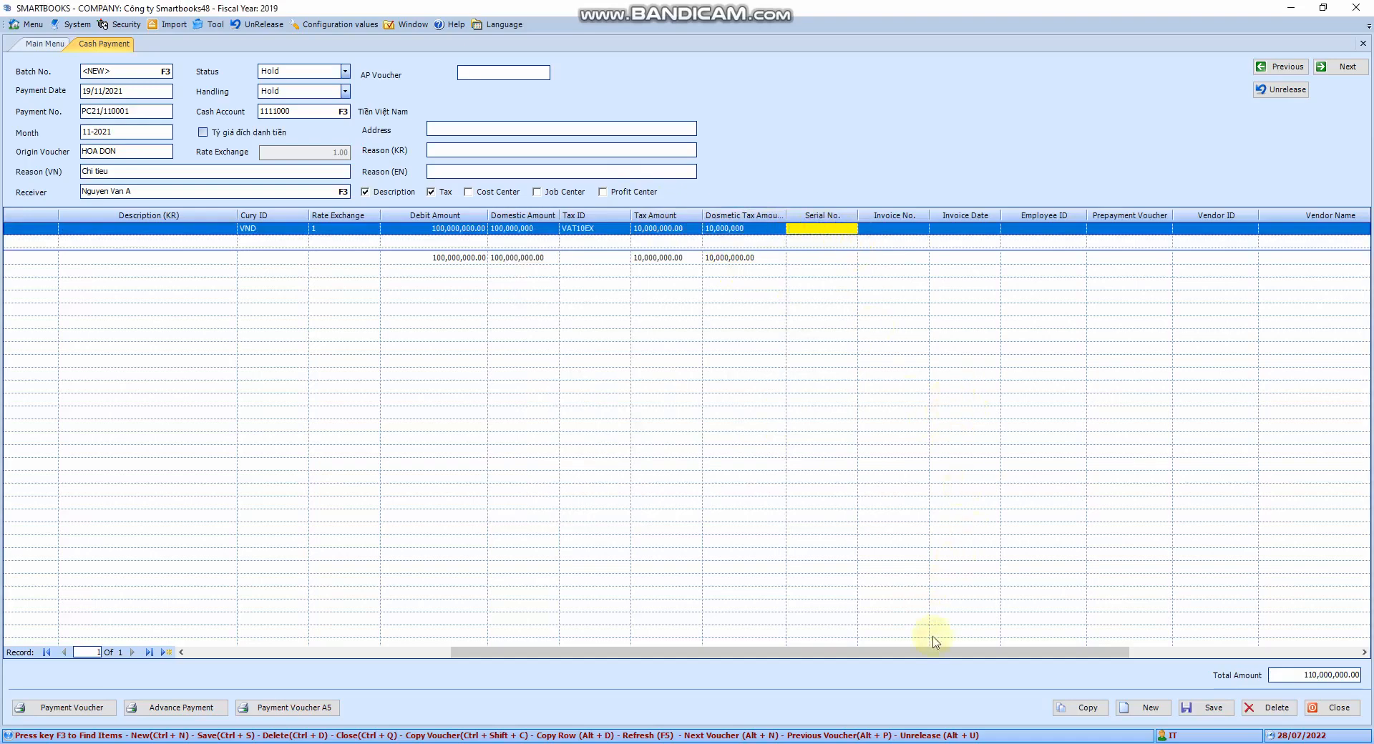
left_click_drag(933, 652, 1214, 643)
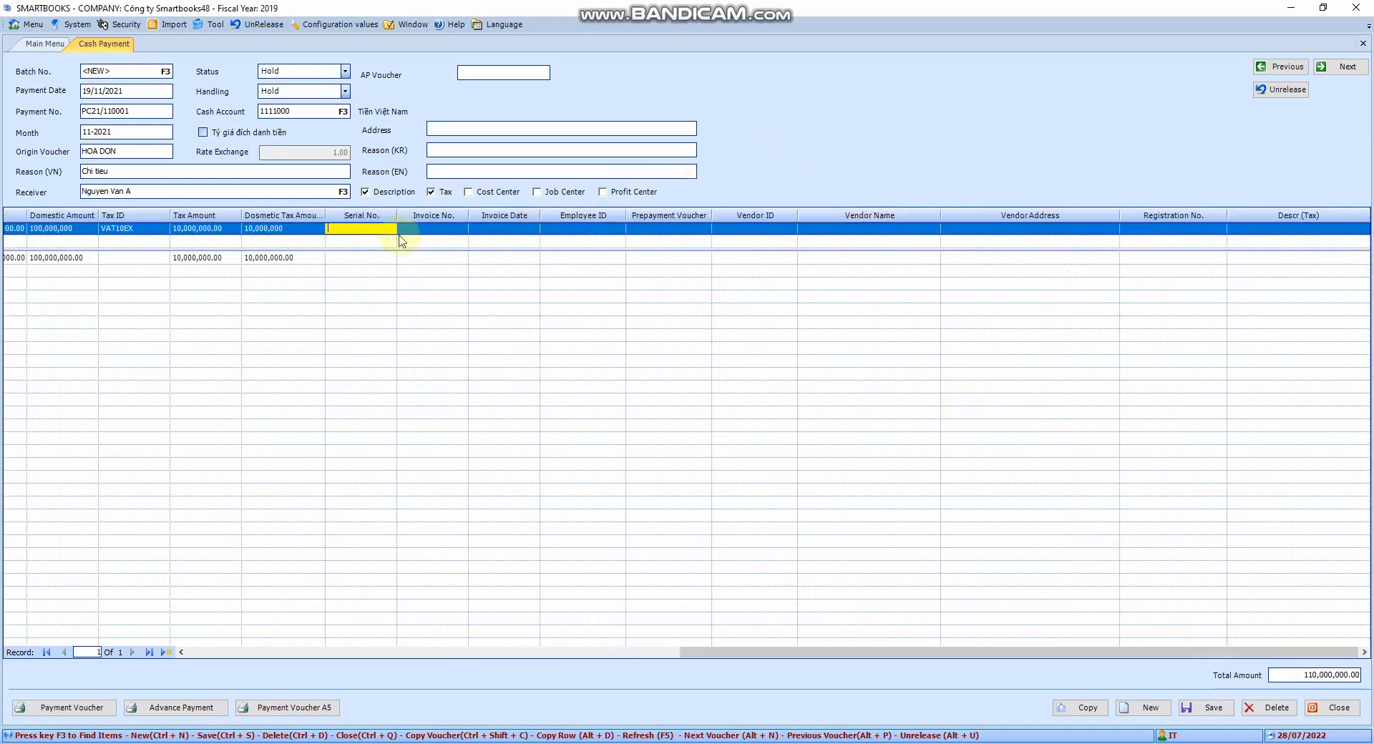
left_click(435, 231)
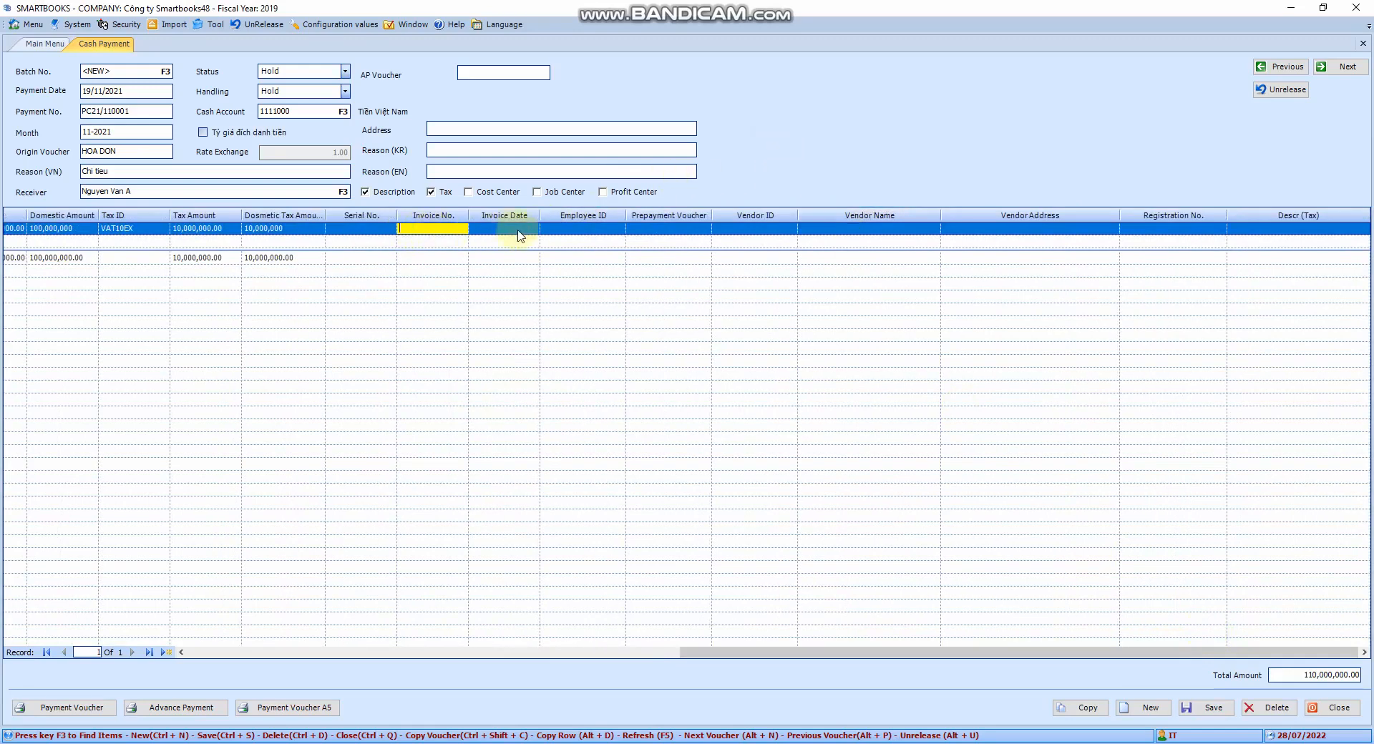
left_click(519, 230)
left_click(581, 231)
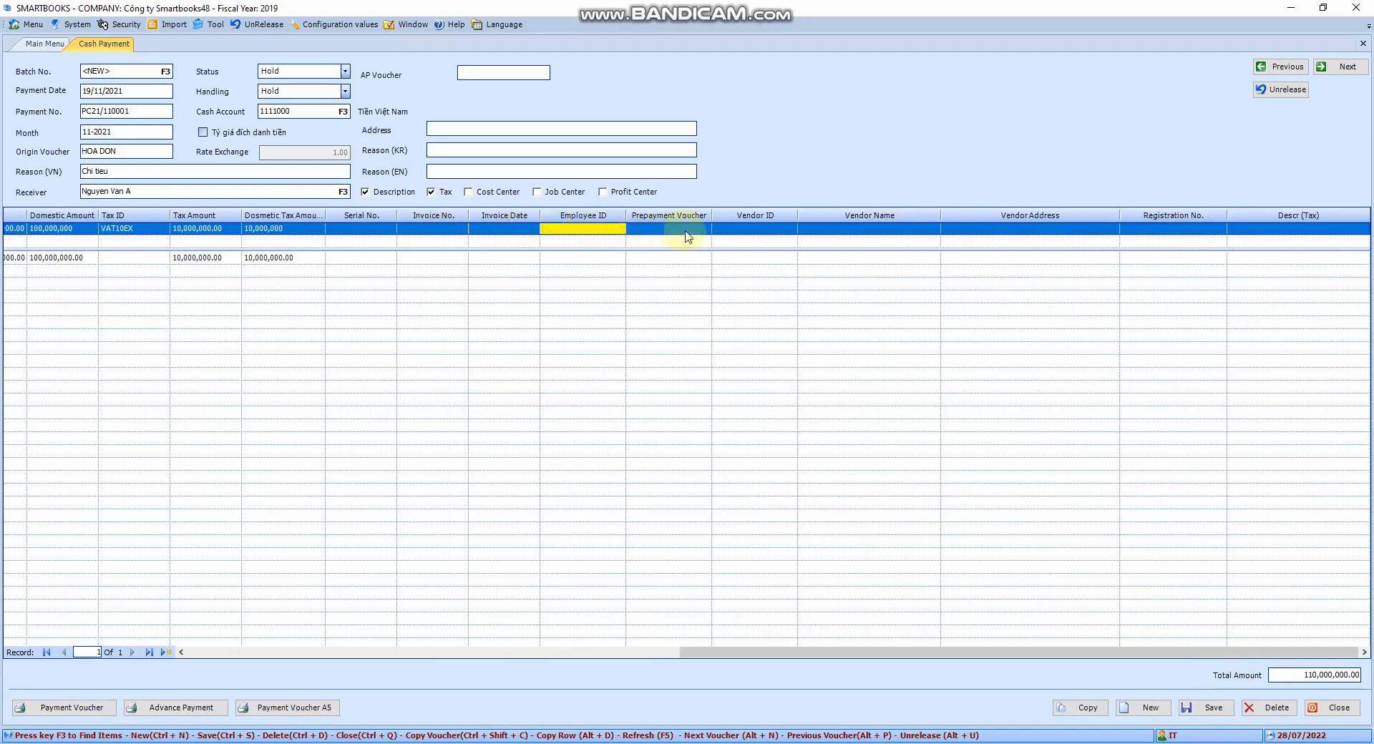
key("F3")
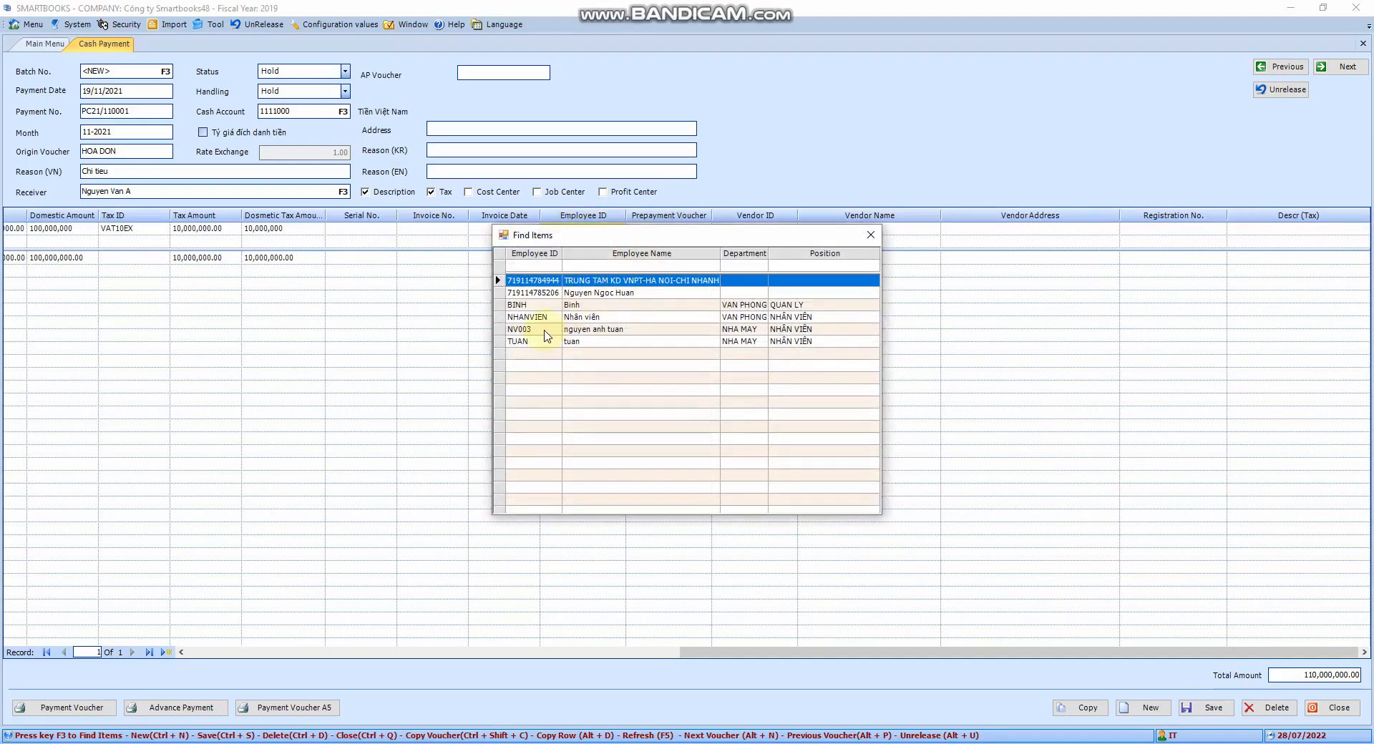
left_click(547, 332)
double_click(546, 333)
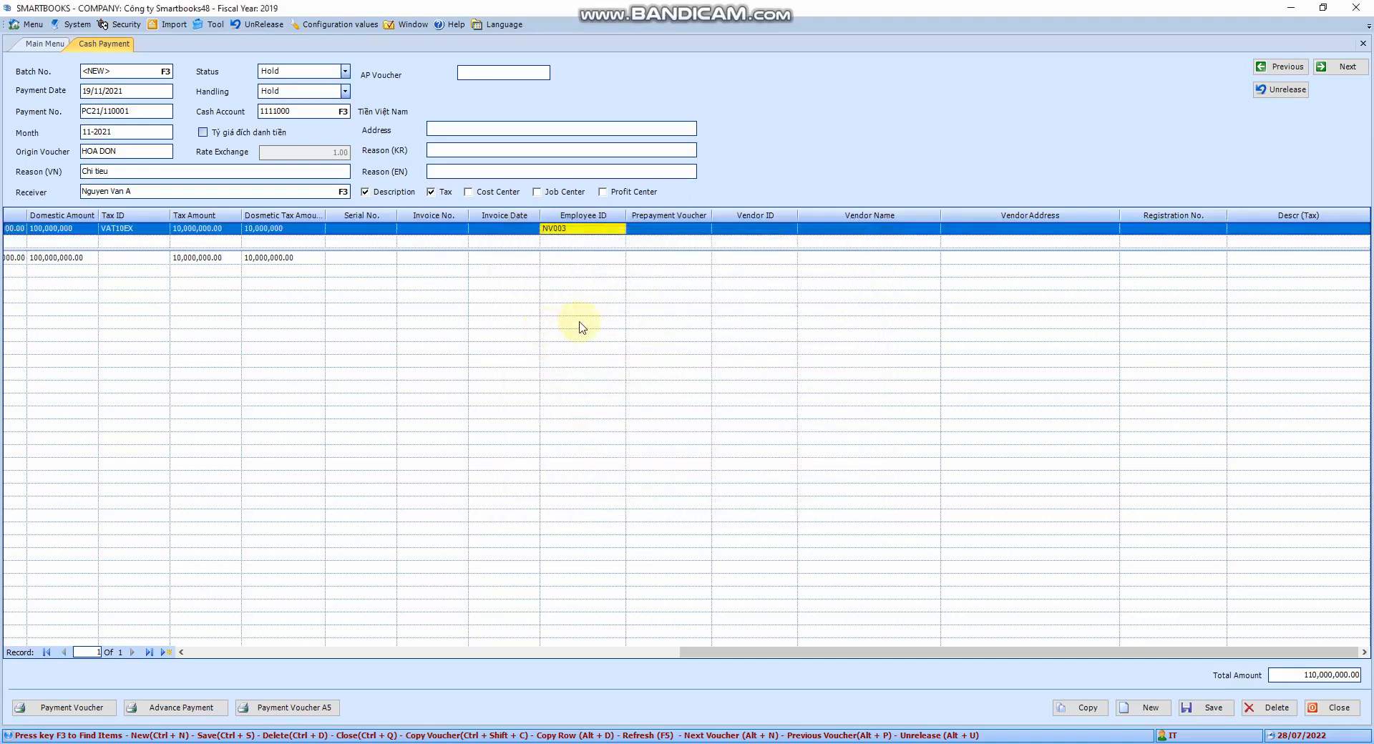
- Move through the remaining line columns and save the payment voucher
key("Tab")
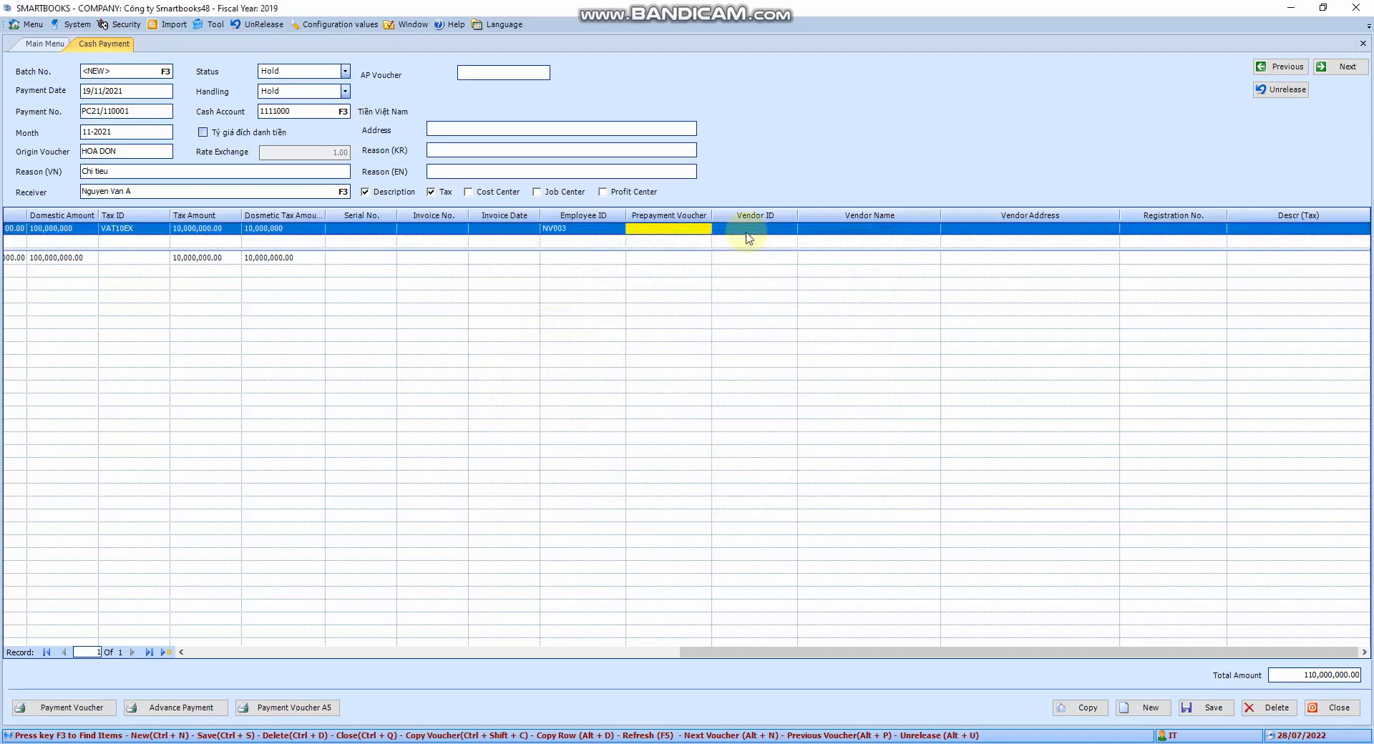
key("Tab")
key("Tab")
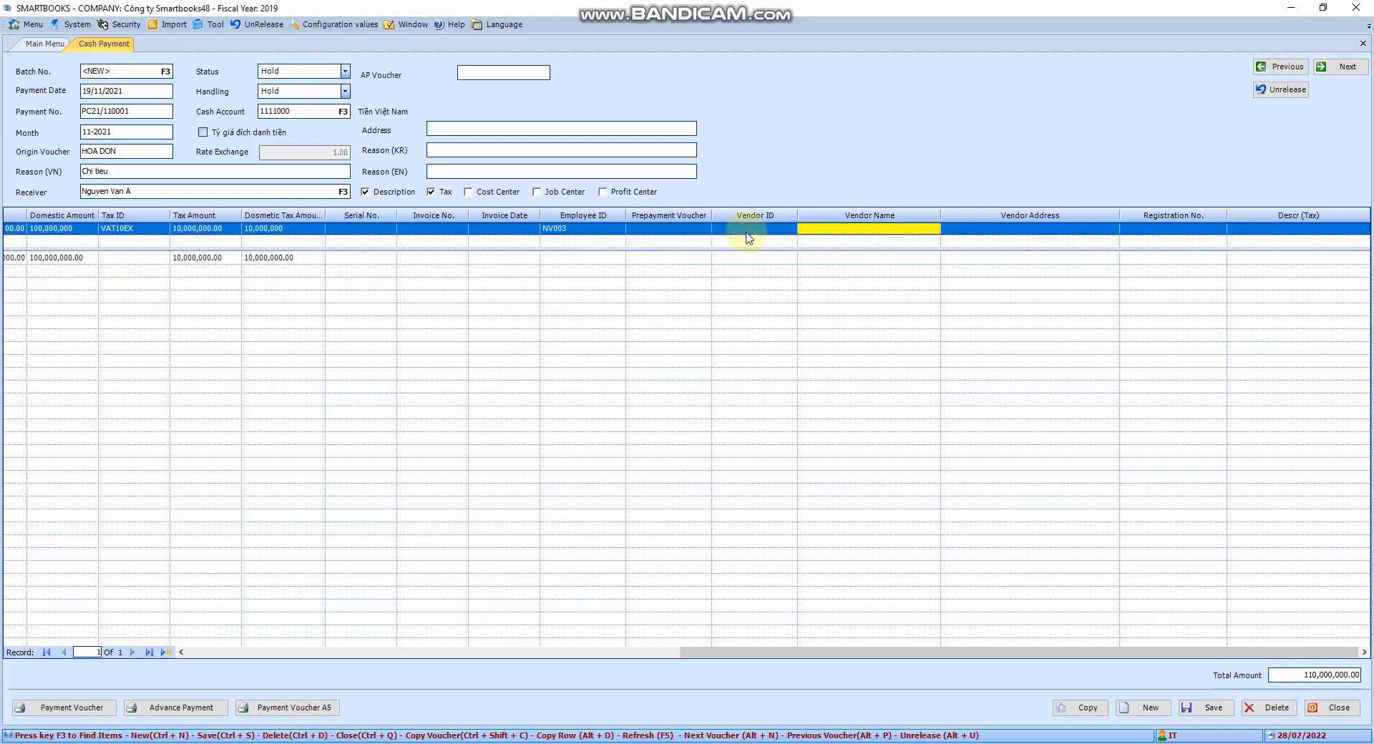
key("Tab")
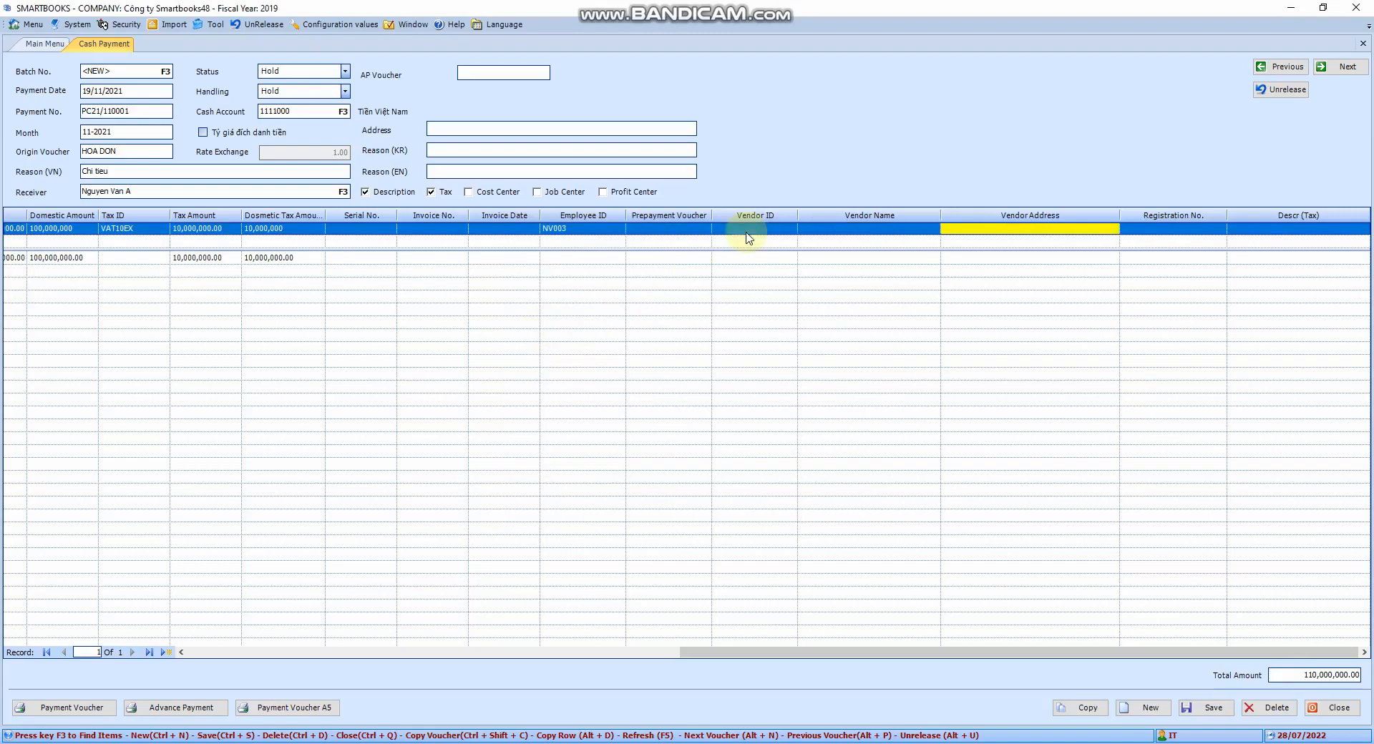
key("Tab")
key("Tab")
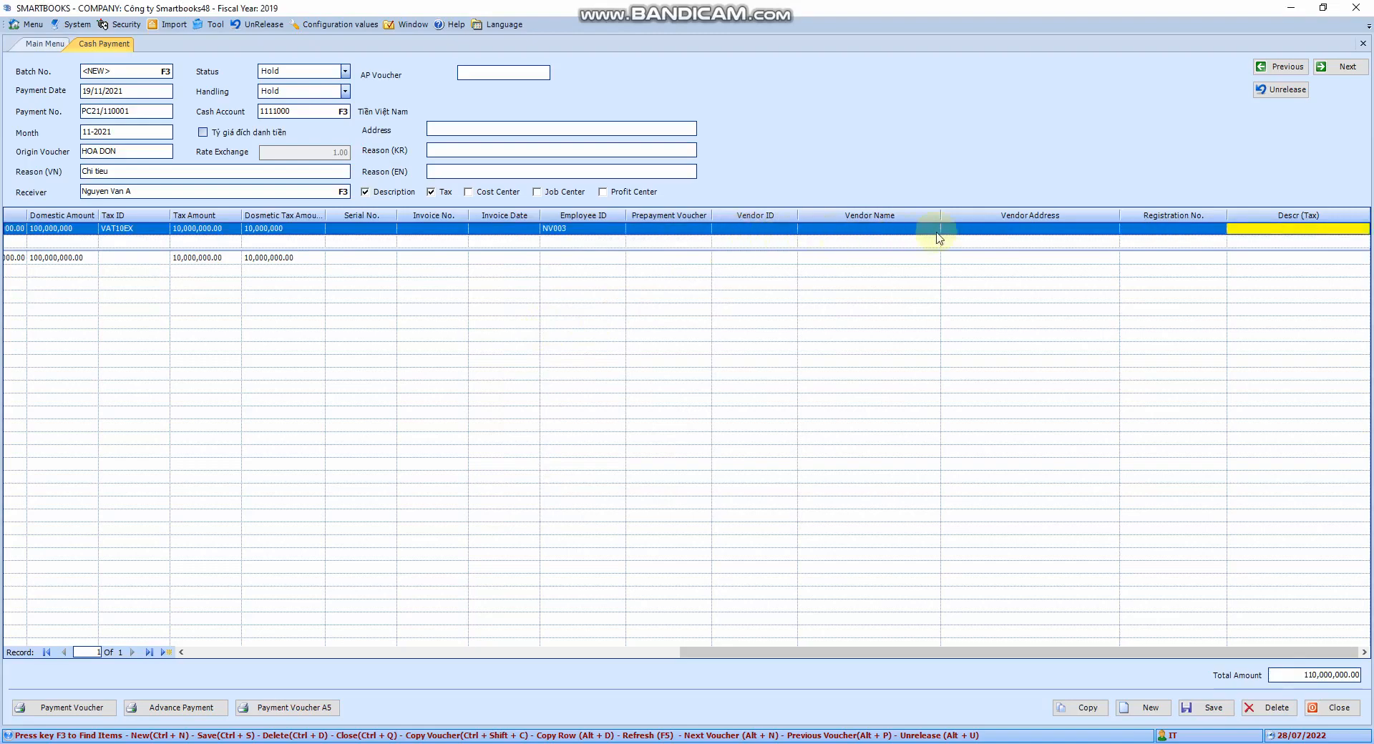
left_click_drag(1006, 647, 138, 678)
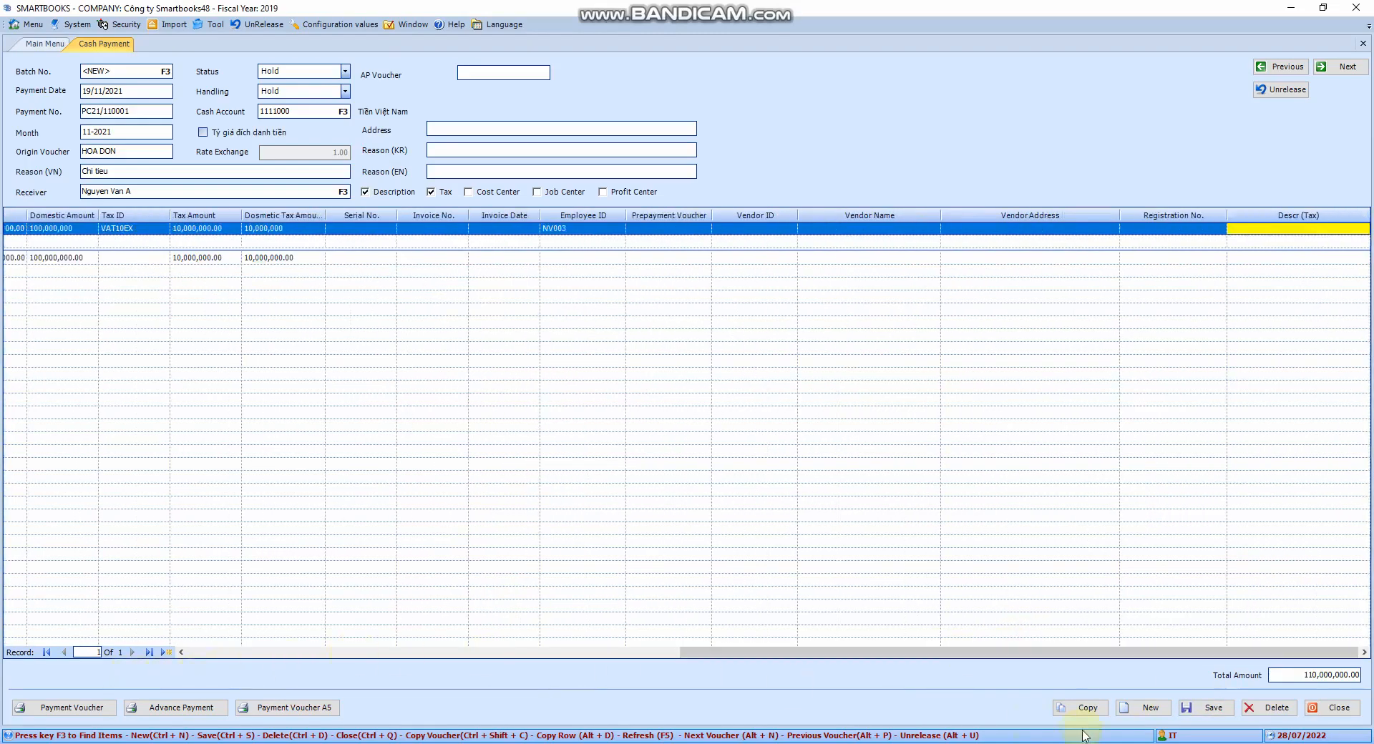
left_click(1194, 711)
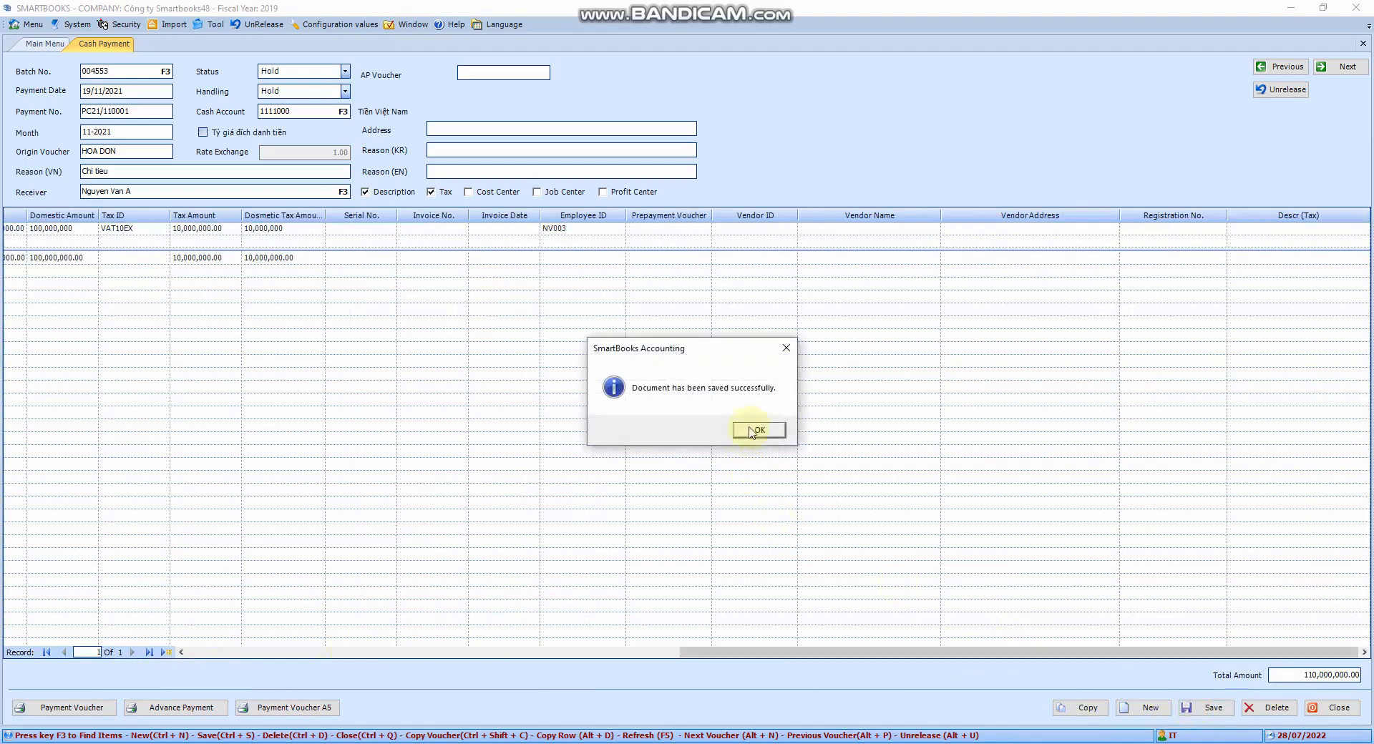
left_click(757, 432)
- Set the voucher's Handling to Release and save it
left_click_drag(1042, 652, 415, 618)
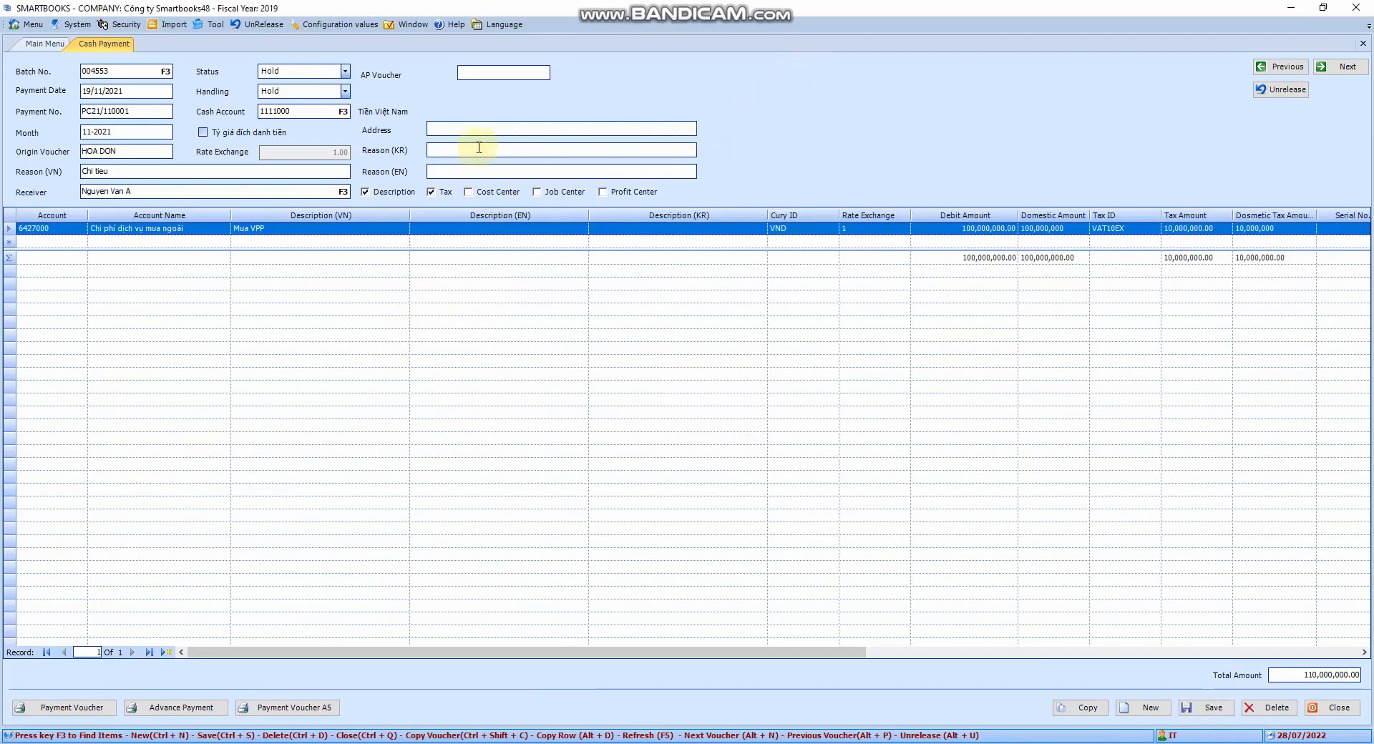
left_click(1291, 7)
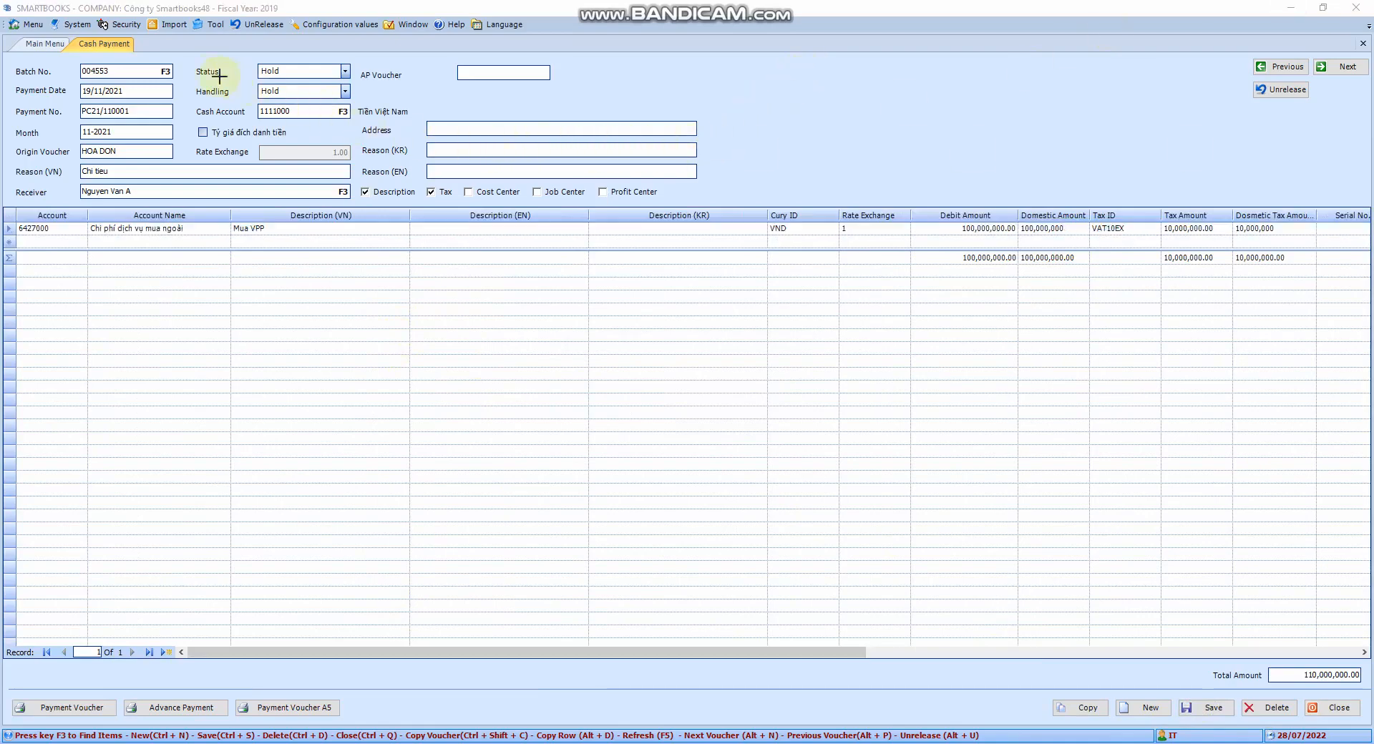
left_click_drag(192, 59, 373, 103)
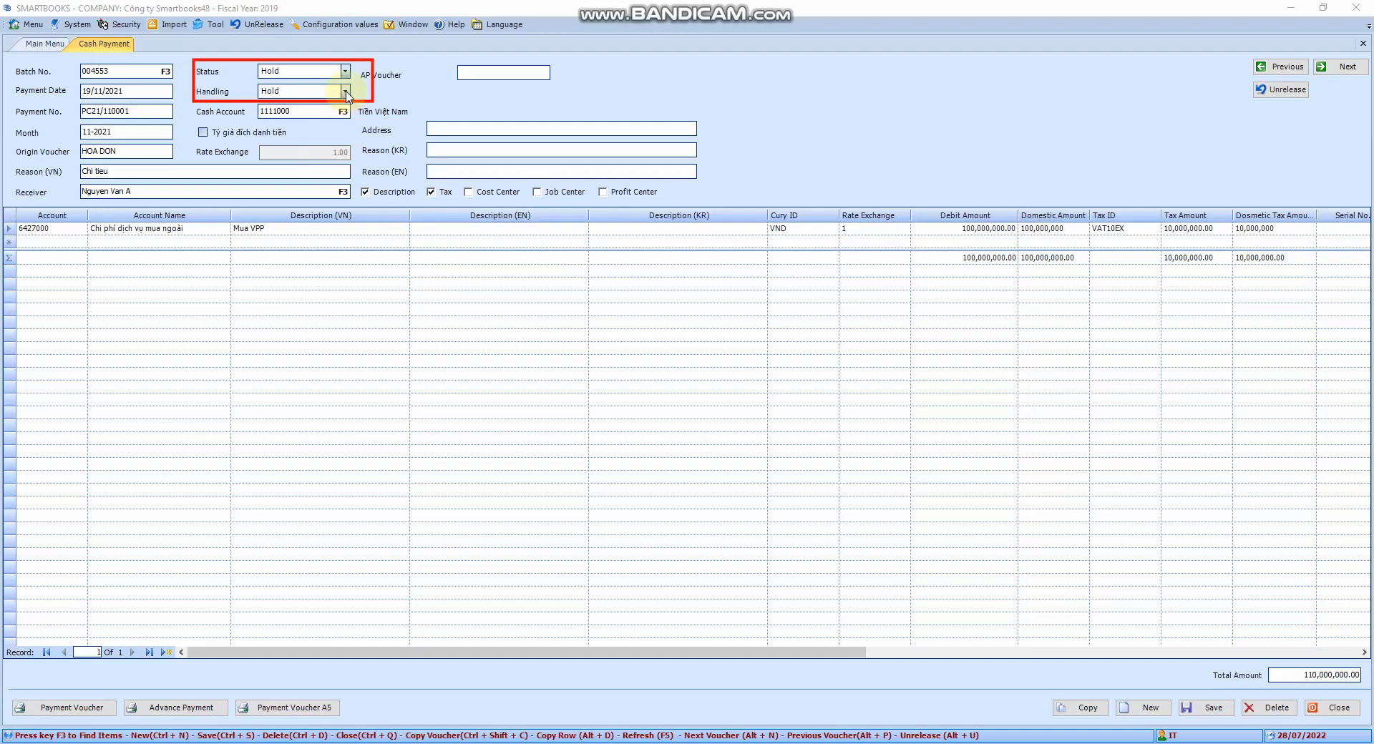
left_click(346, 92)
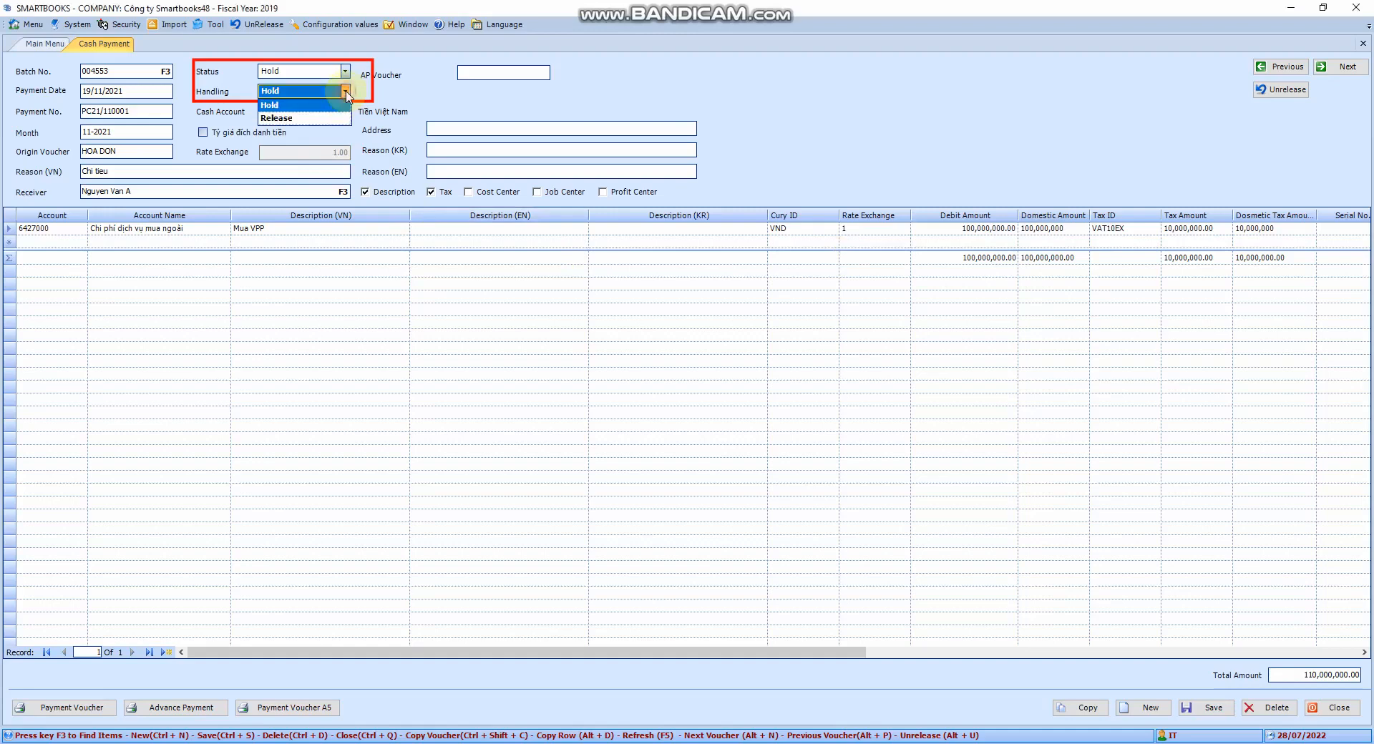
left_click(301, 112)
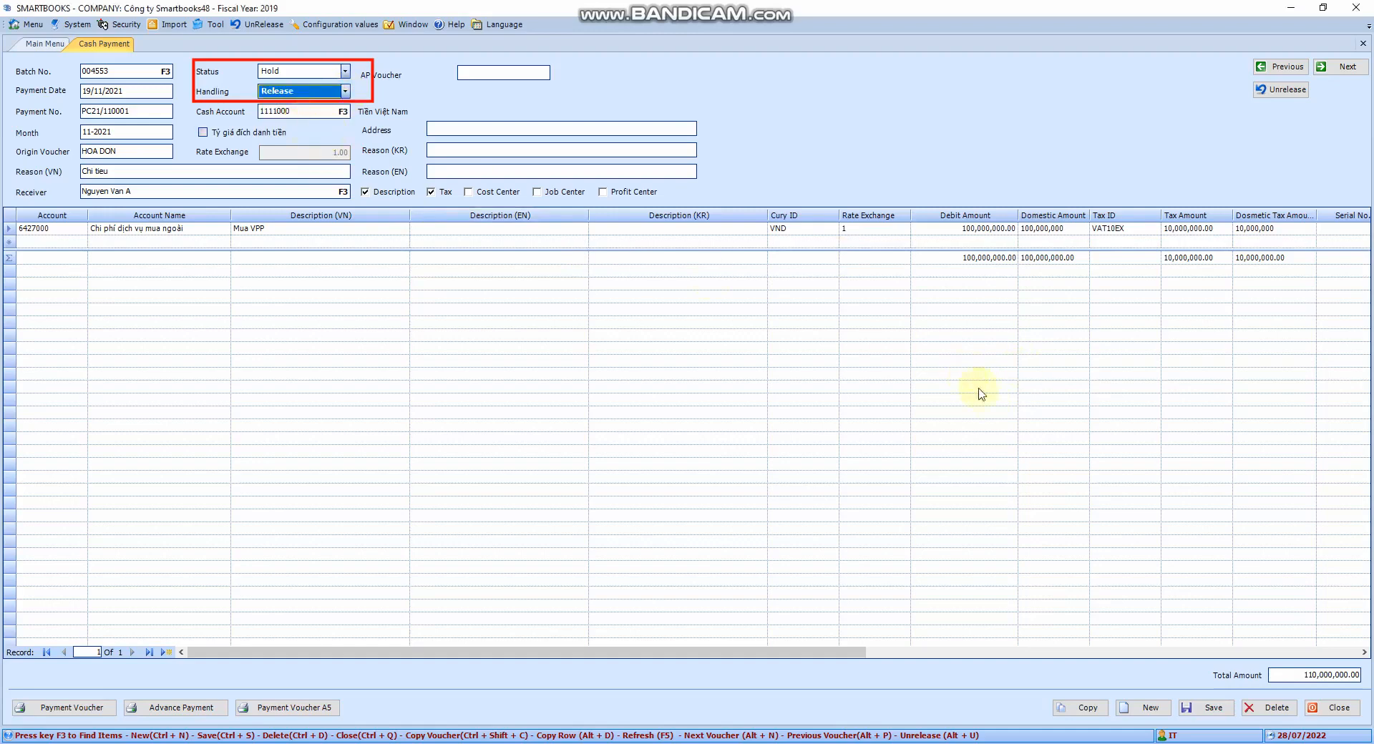
left_click(1209, 707)
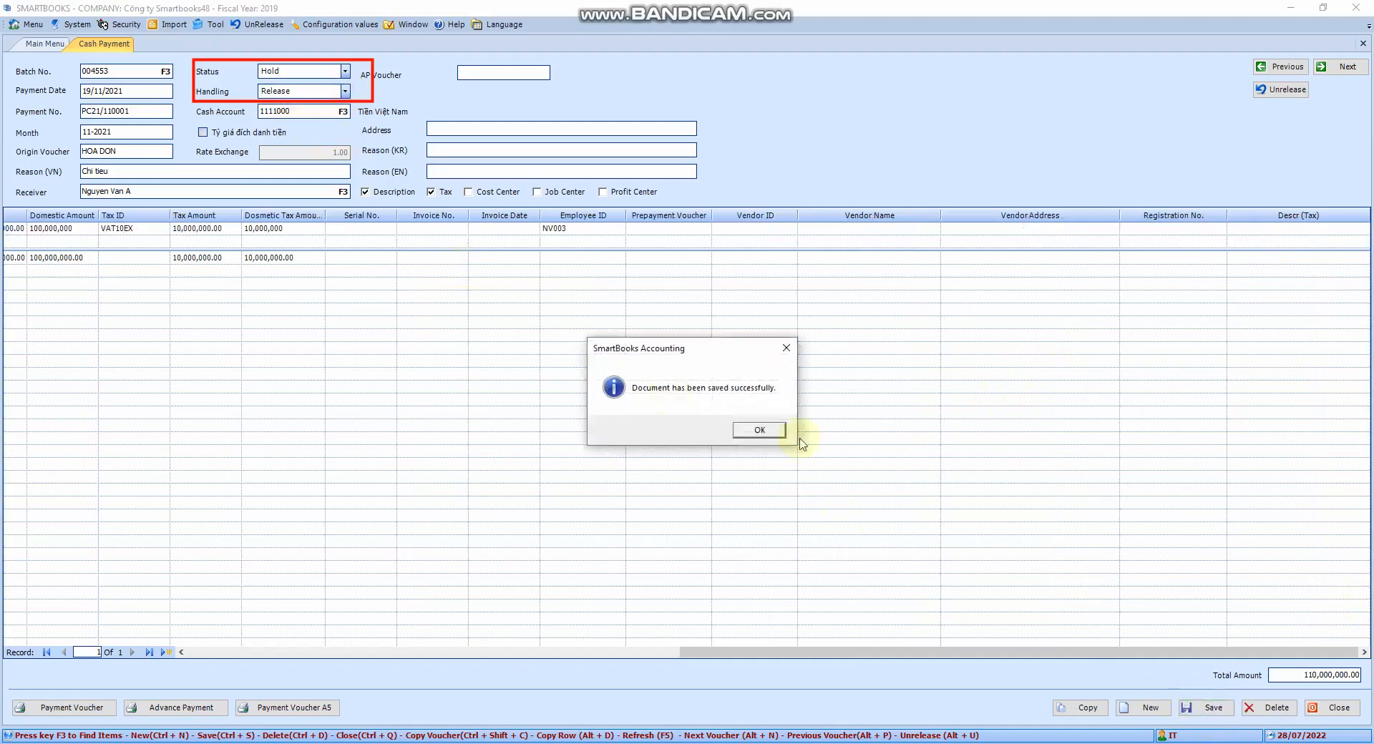
left_click(772, 434)
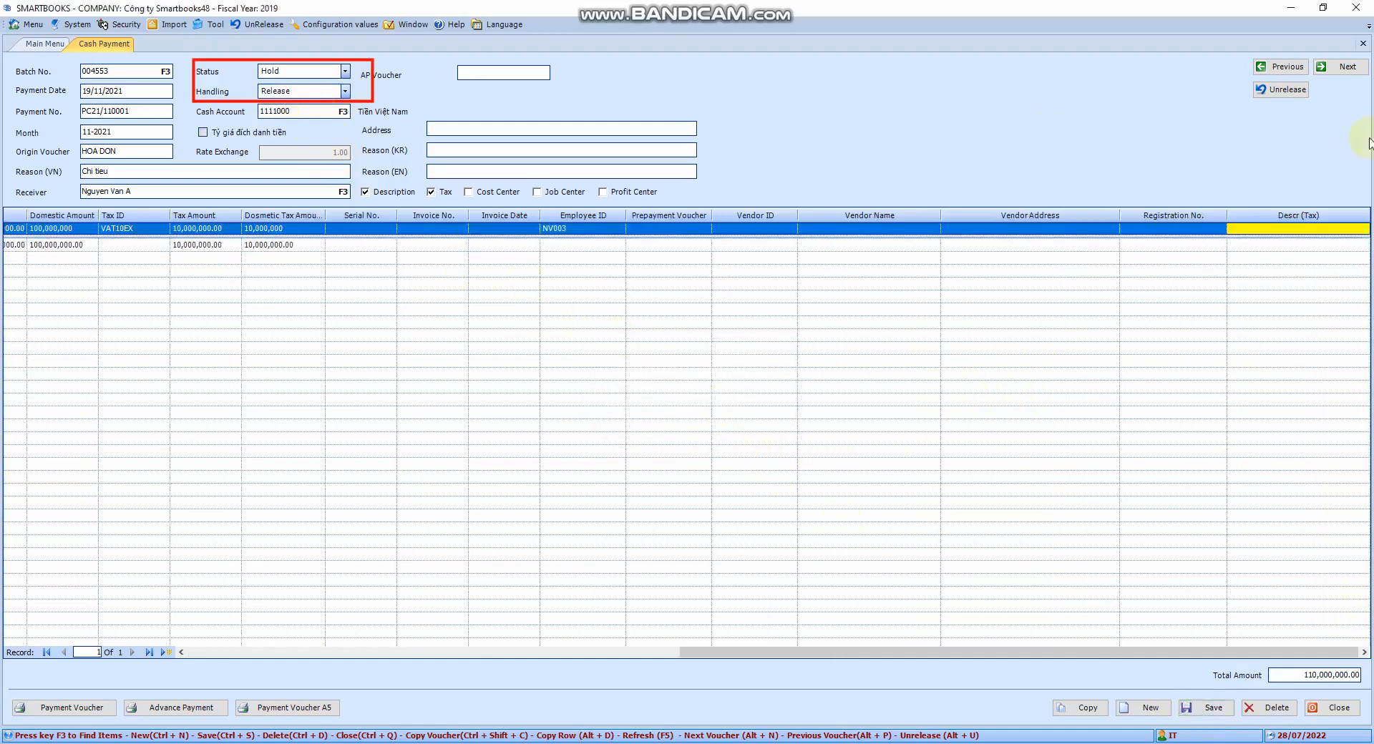
- Check whether the reason and line cells of the released voucher can still be edited
left_click_drag(161, 47, 527, 178)
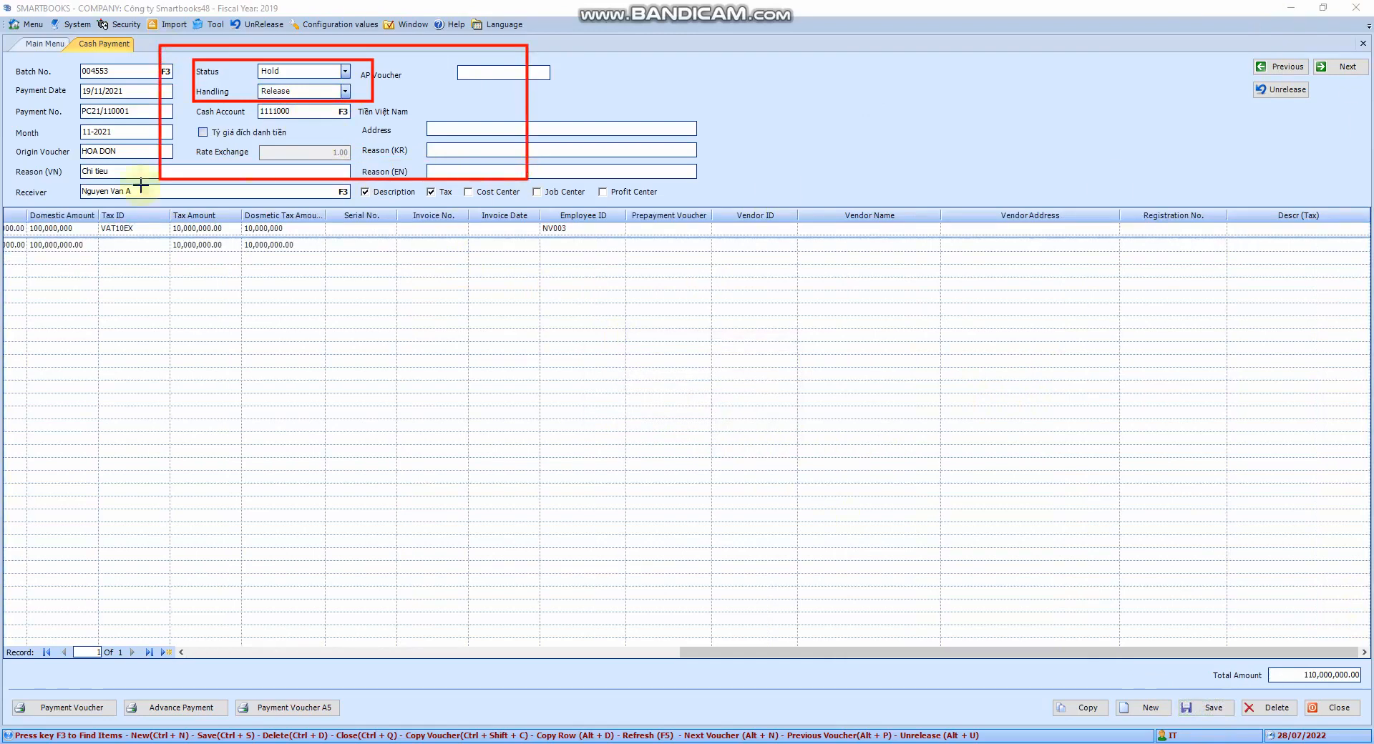
mouse_move(103, 43)
left_mouse_down()
mouse_move(279, 132)
mouse_move(696, 289)
left_mouse_up()
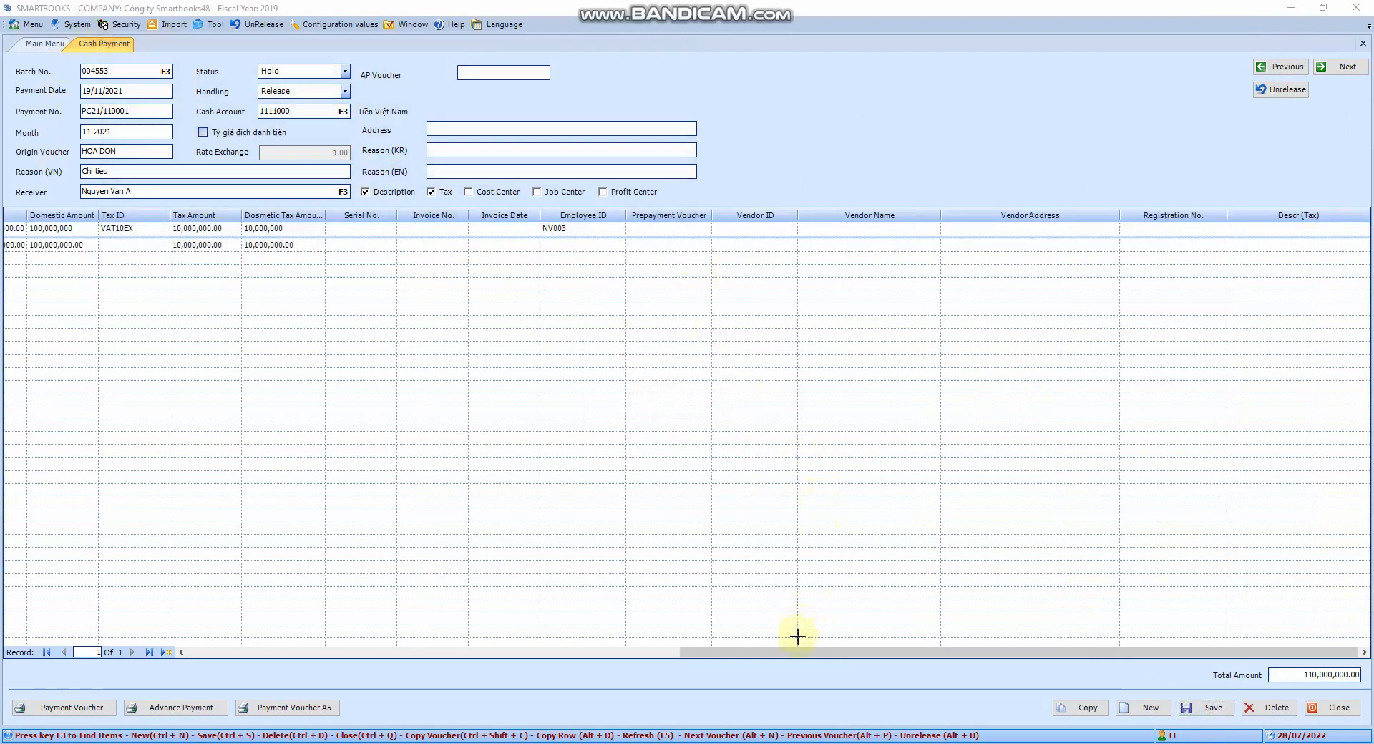
left_click(154, 170)
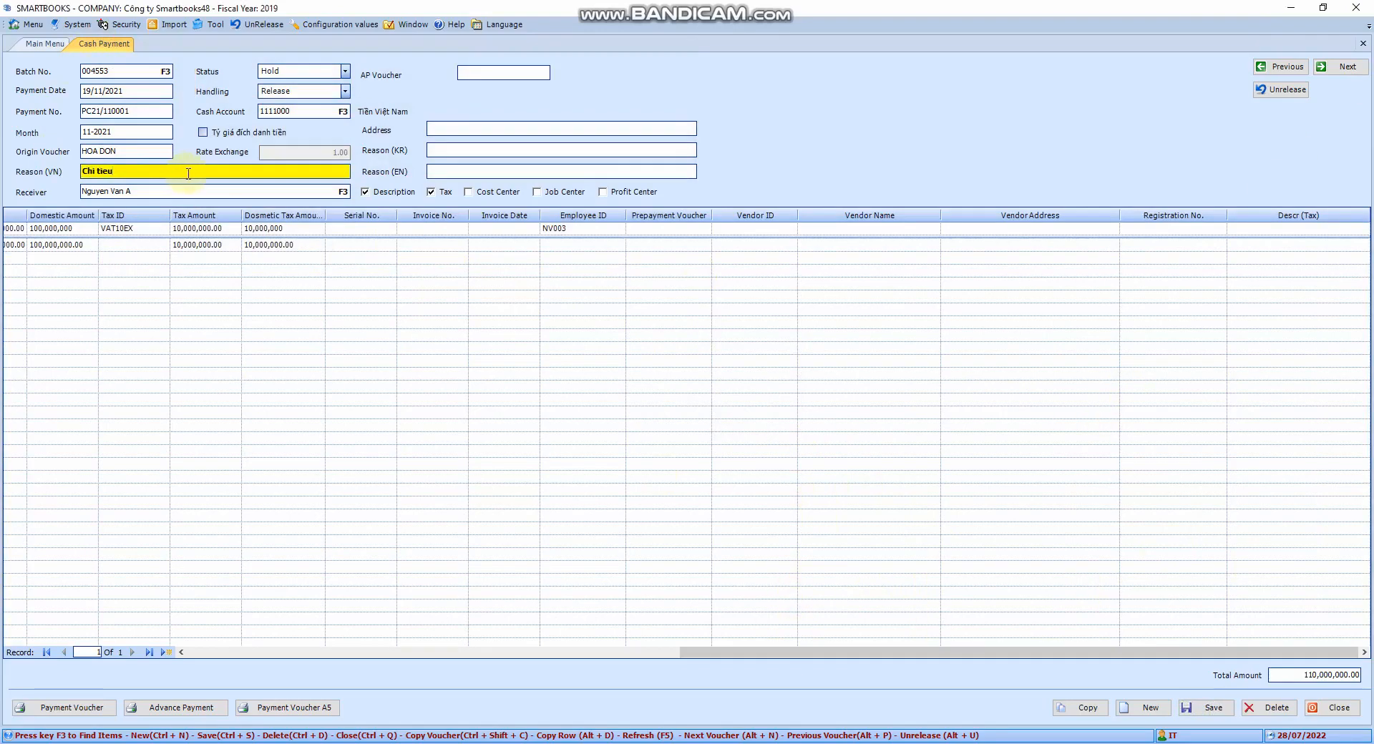
left_click(122, 229)
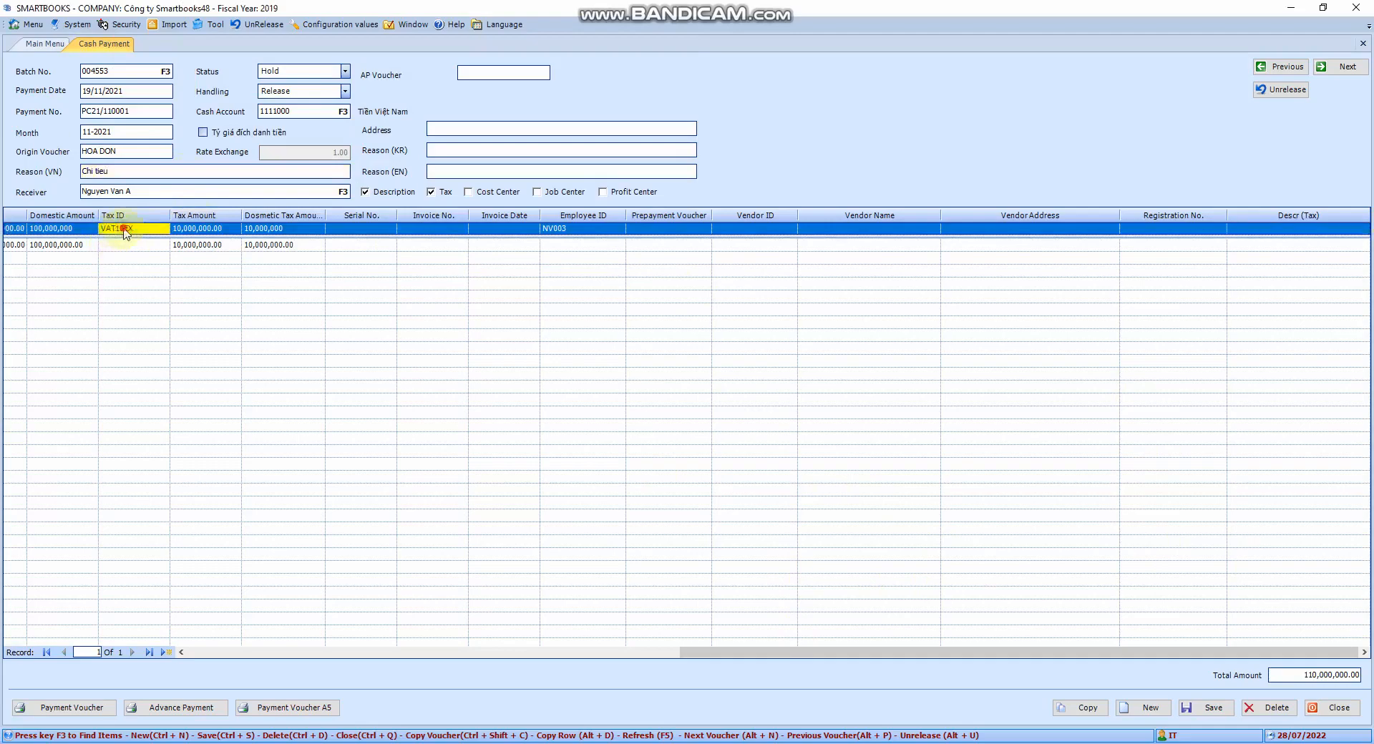
left_click(207, 228)
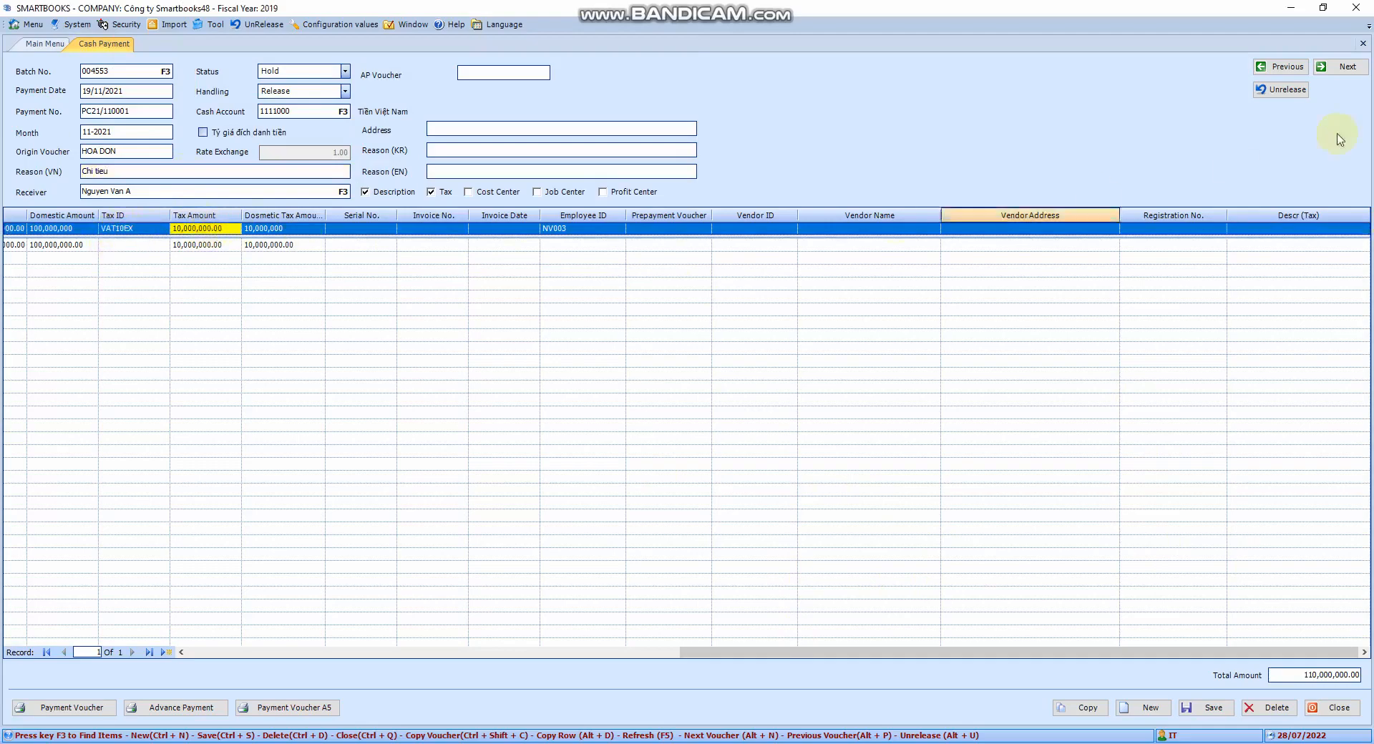
- Unrelease the voucher and keep its Handling at Hold
left_click(1284, 89)
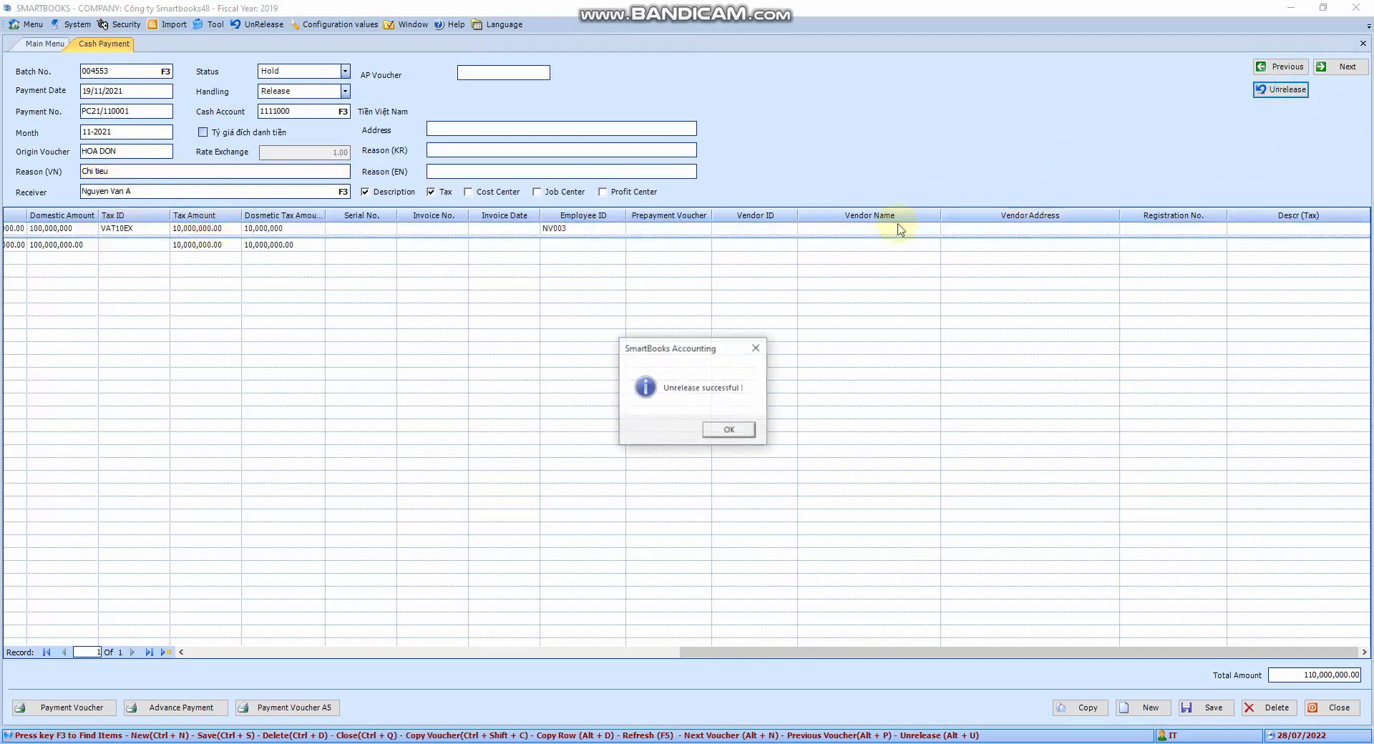
left_click(729, 429)
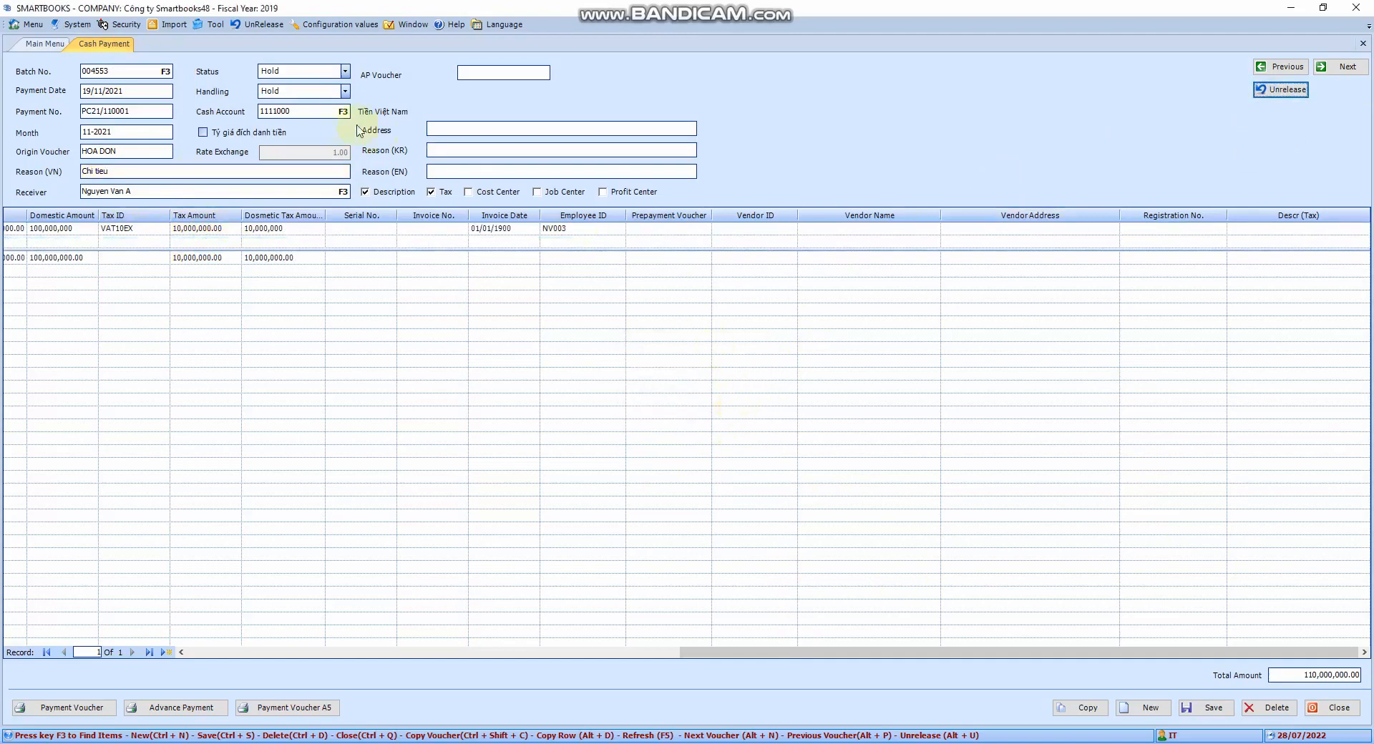
left_click(339, 92)
left_click(342, 91)
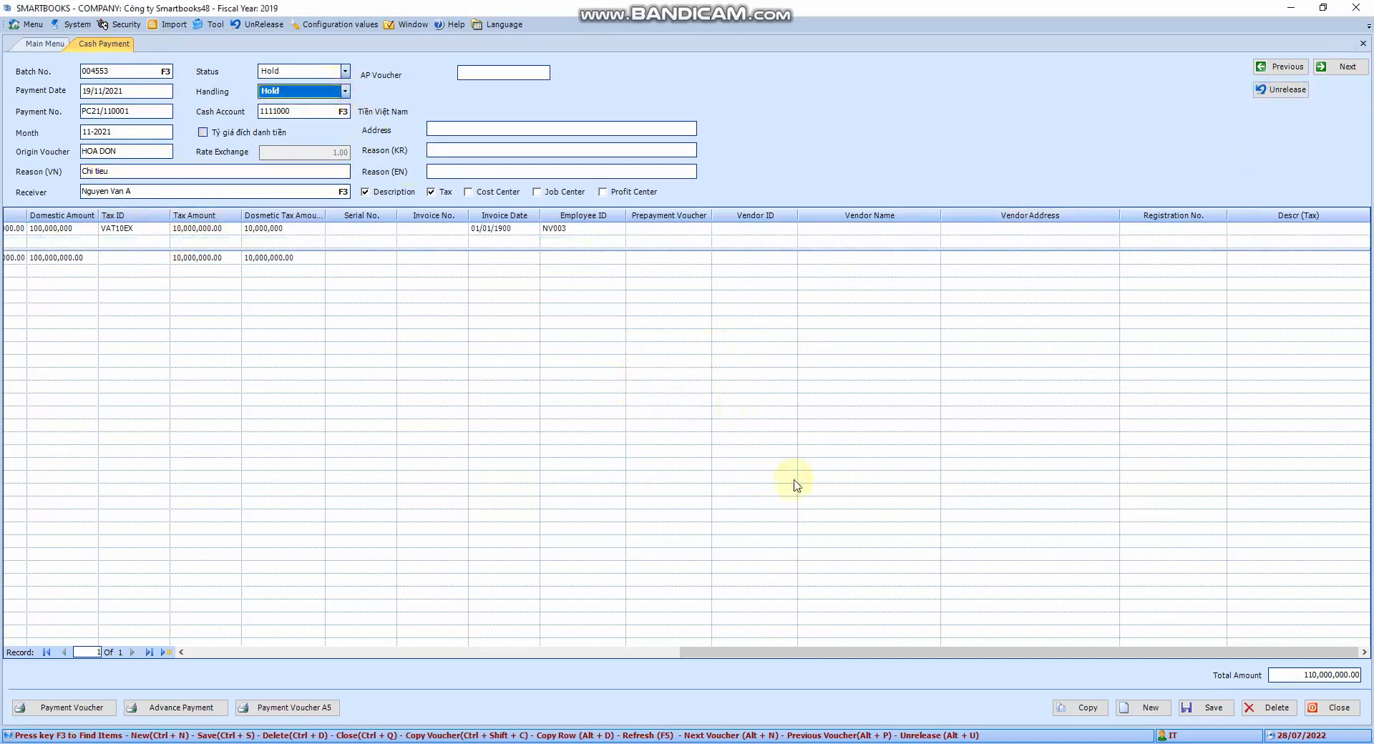
- Change the voucher's Vietnamese reason to Chi tieu abc
left_click_drag(977, 653, 294, 610)
left_click(143, 172)
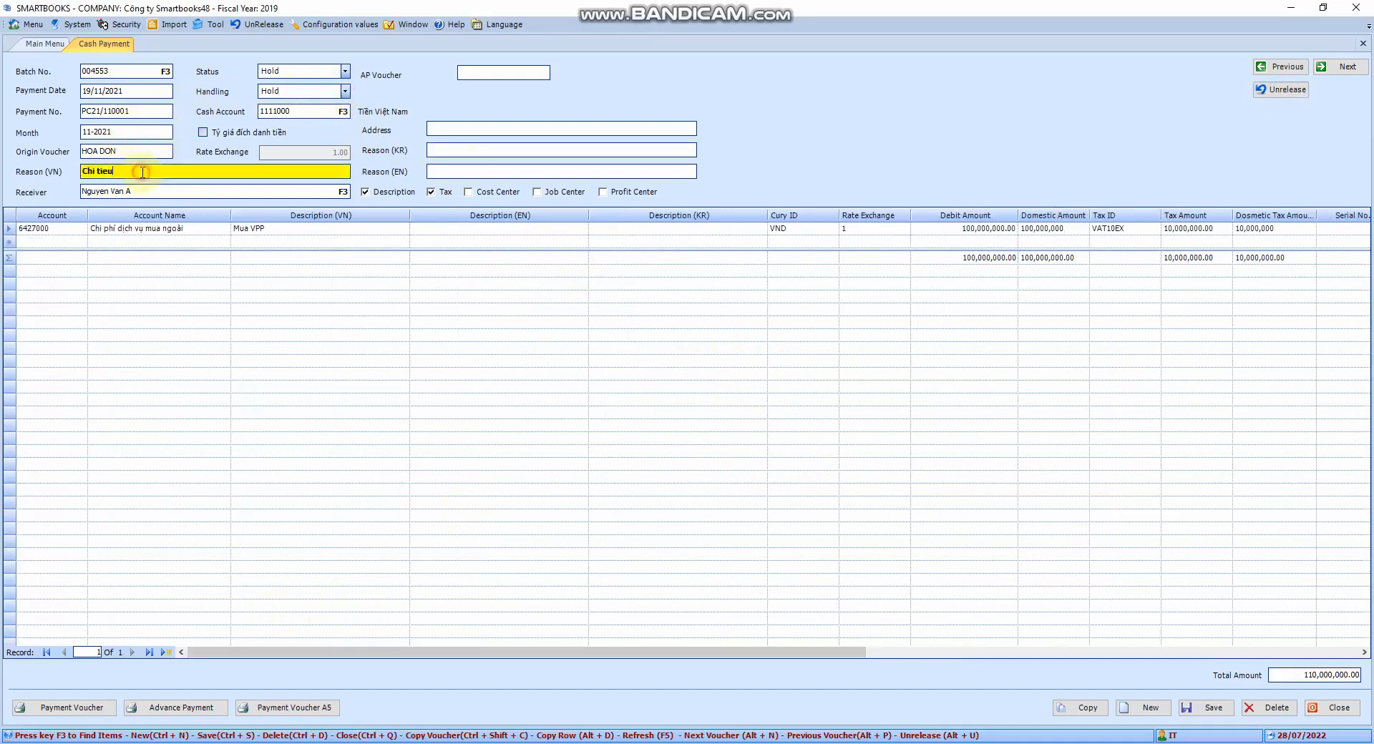
type("đâsda")
double_click(128, 172)
type("abc")
- Switch Handling back to Release and save the edited voucher
left_click(345, 91)
left_click(299, 113)
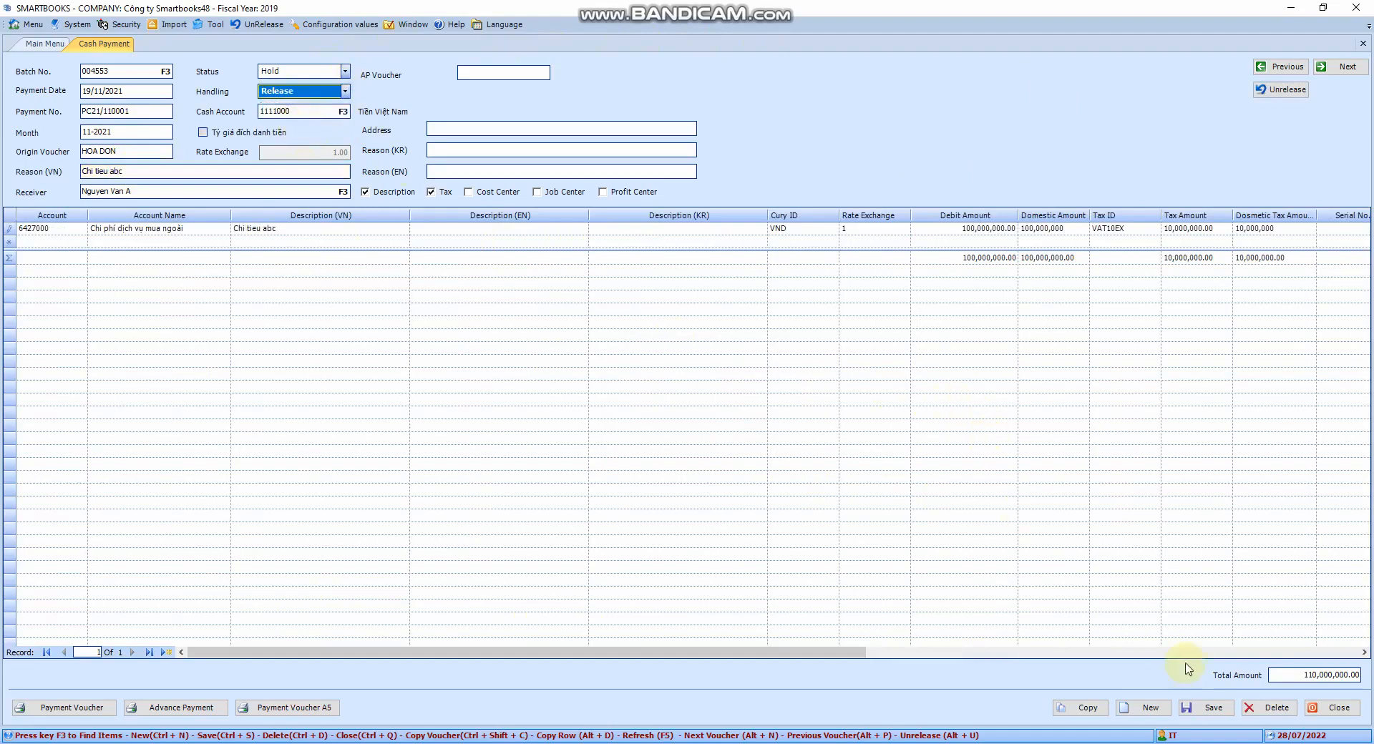
left_click(1205, 709)
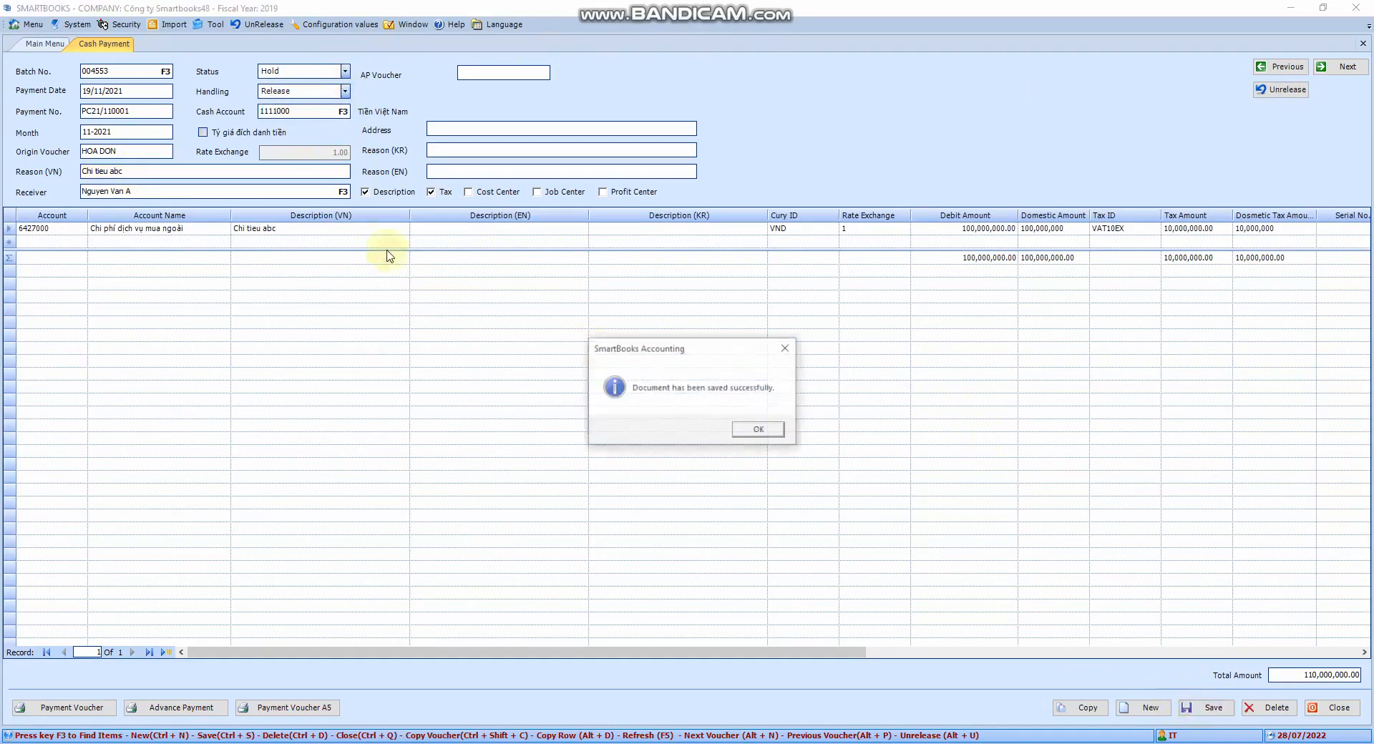
left_click(760, 430)
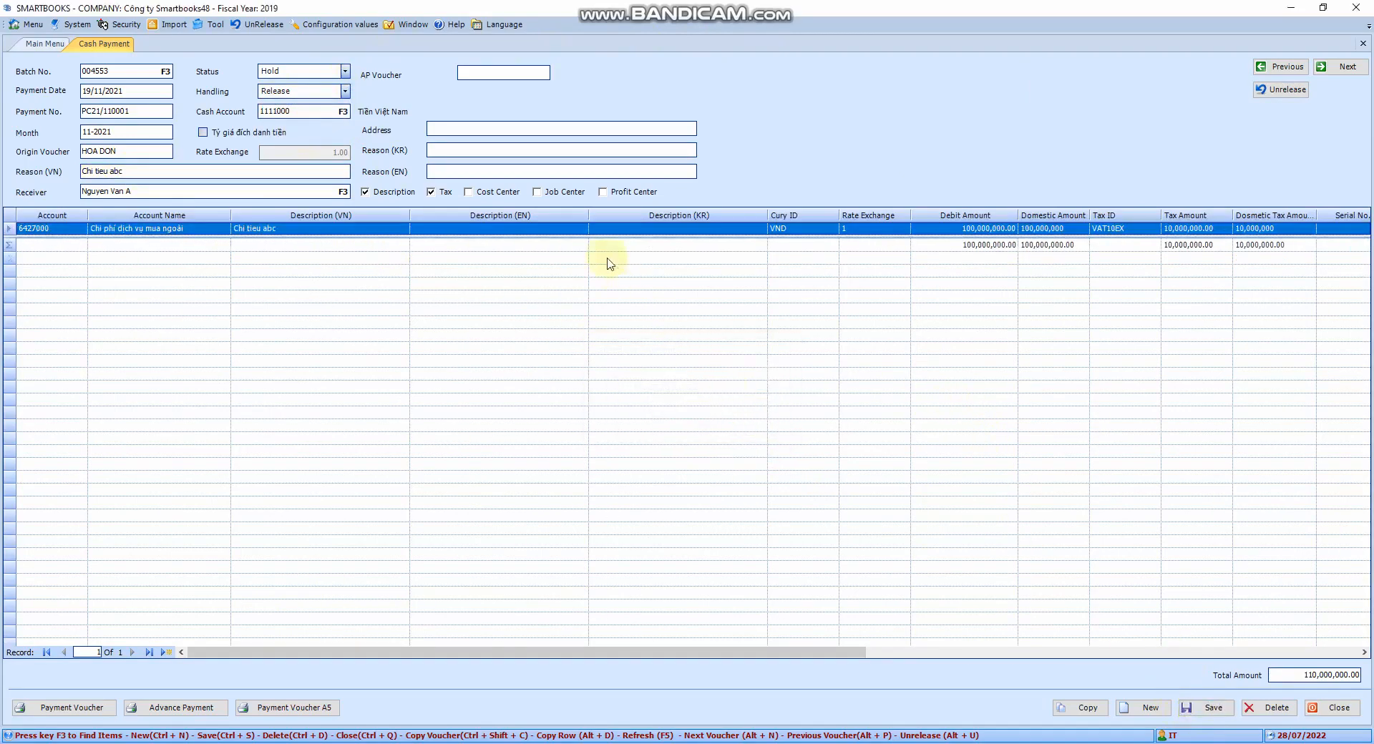
- Close the cash payment screen, open Cash Receipt entry, and go through its header fields
left_click(1362, 44)
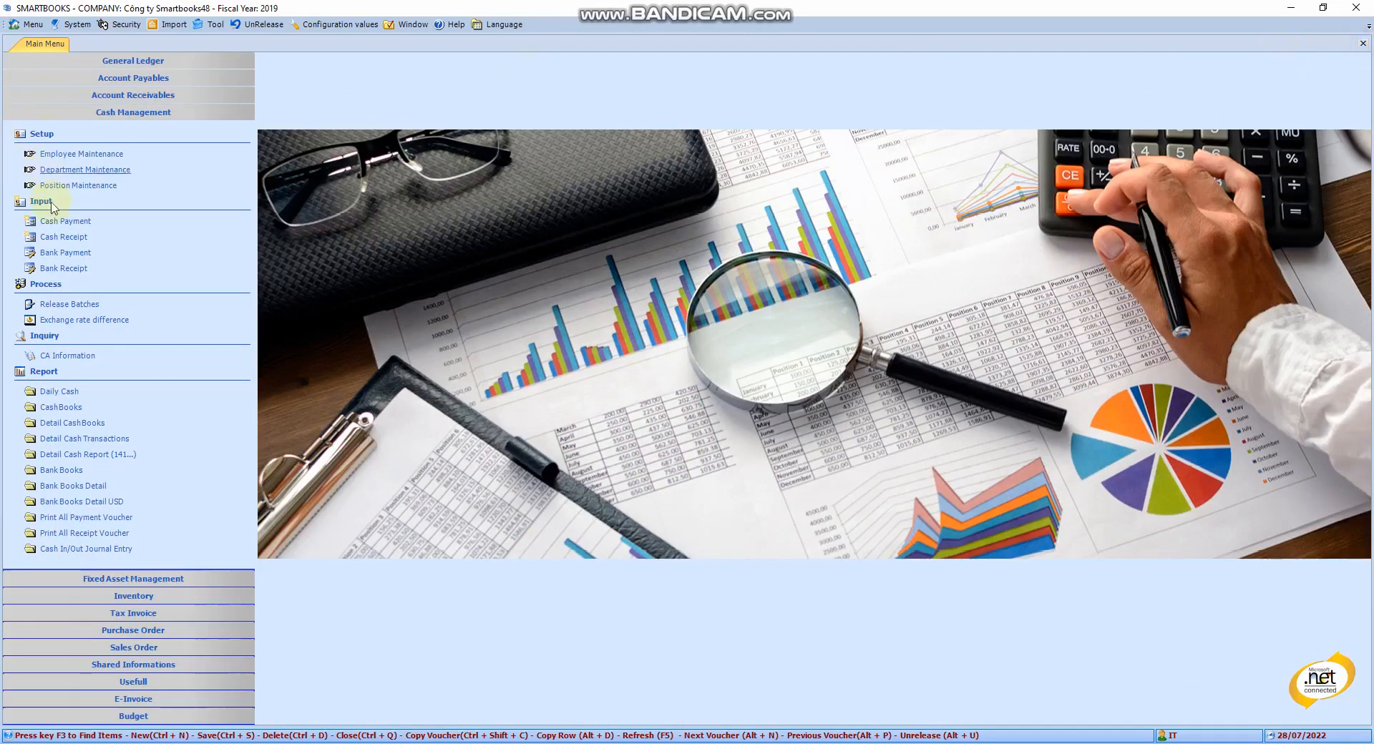
left_click(60, 240)
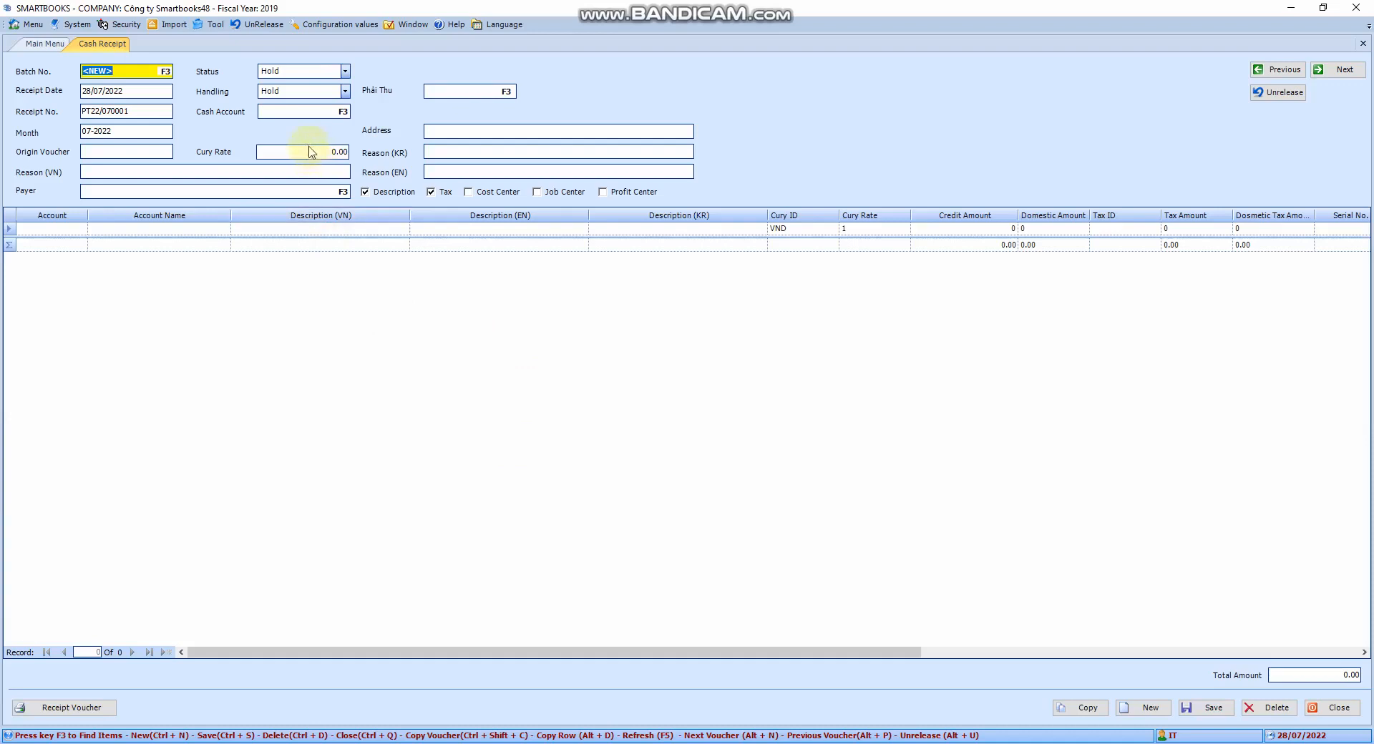
left_click(136, 91)
left_click(144, 111)
left_click(154, 131)
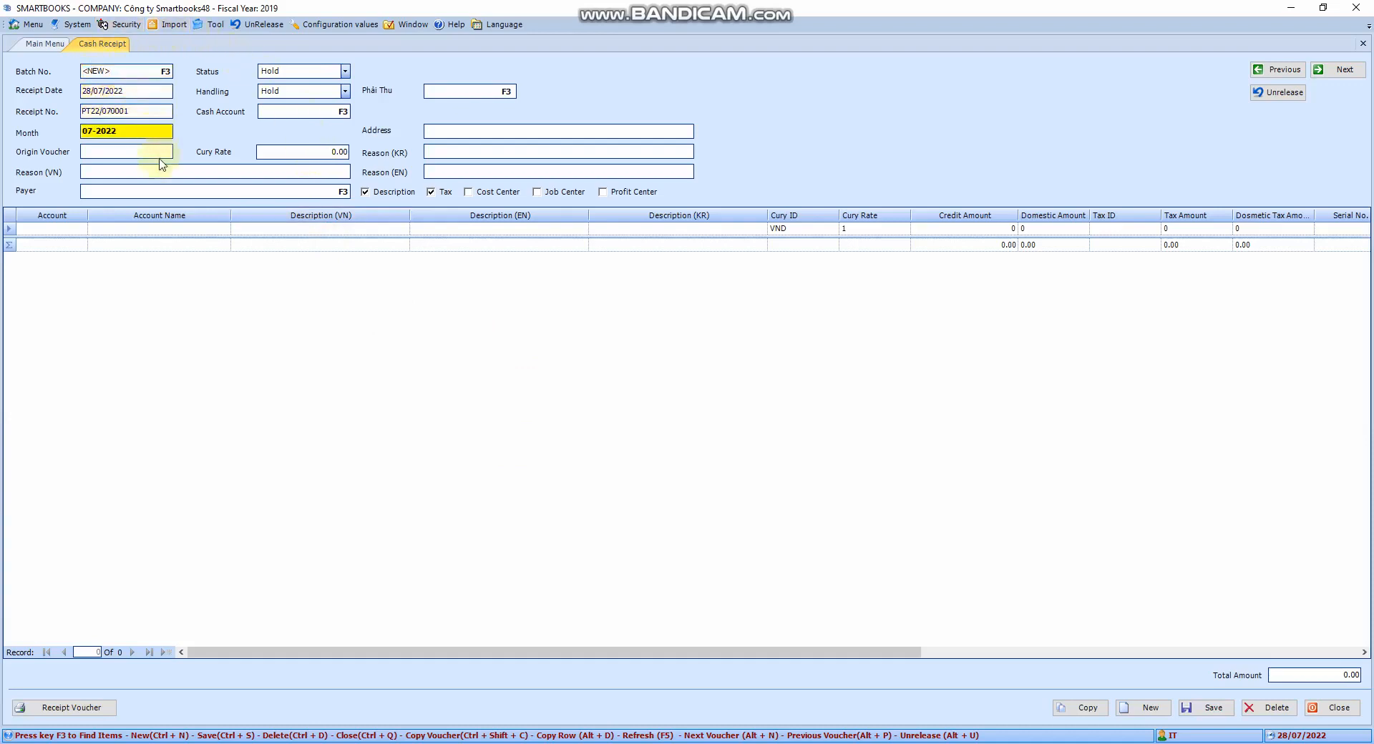
left_click(161, 165)
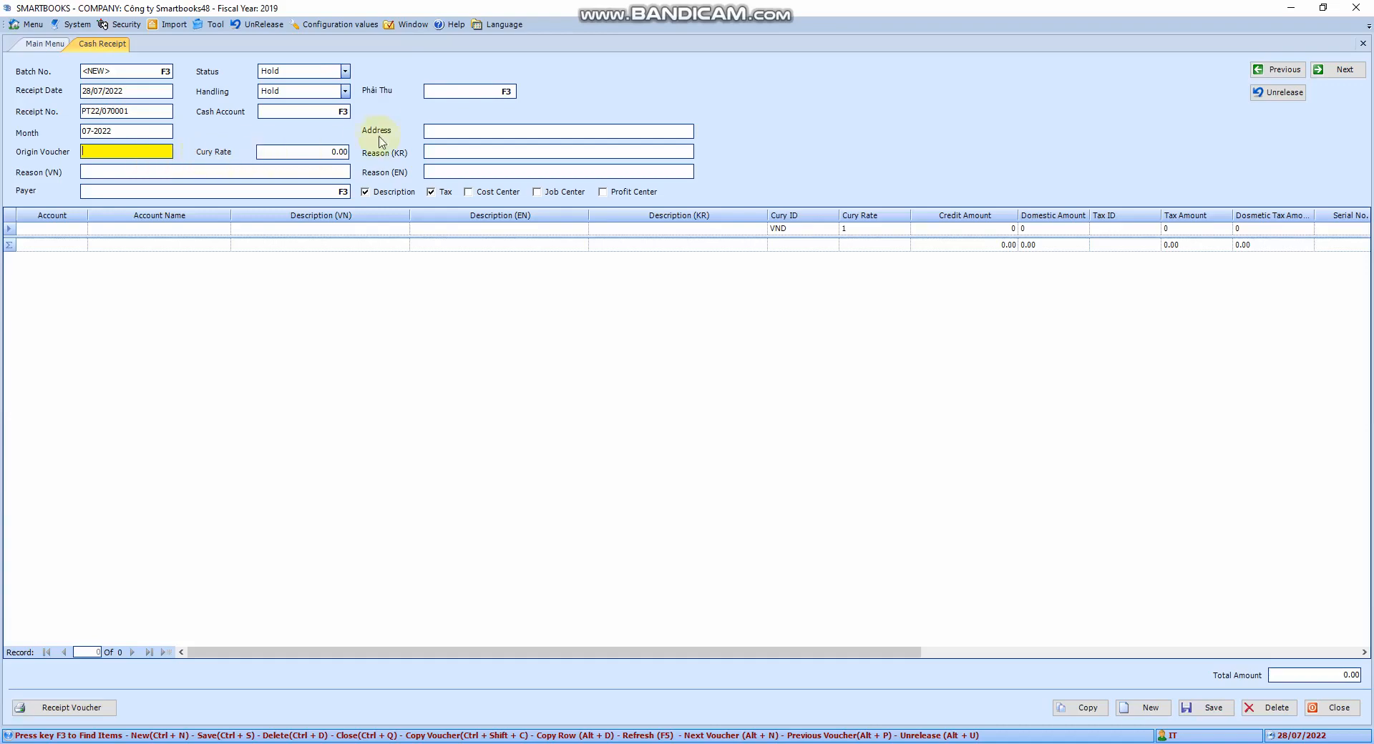
left_click(160, 171)
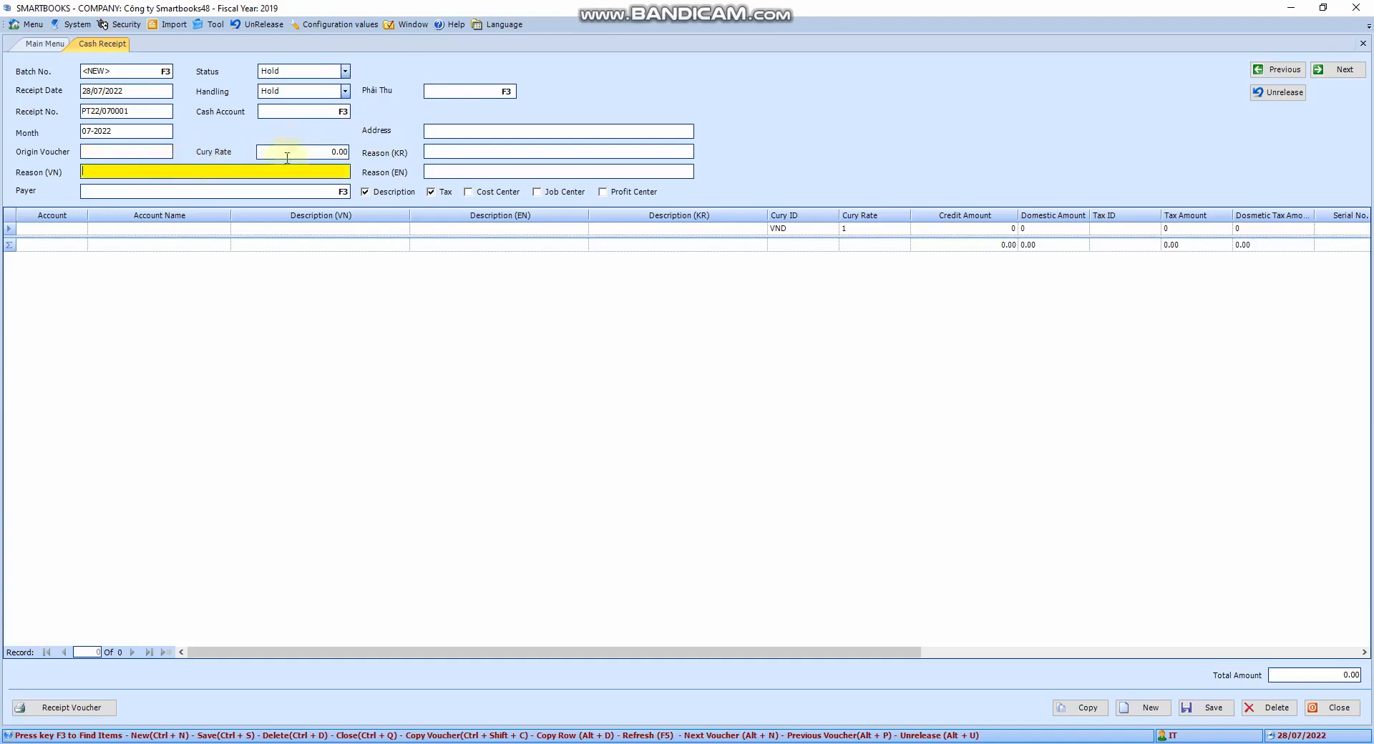
- Look up and select cash account 1111000 for the receipt voucher
left_click(321, 111)
key("F3")
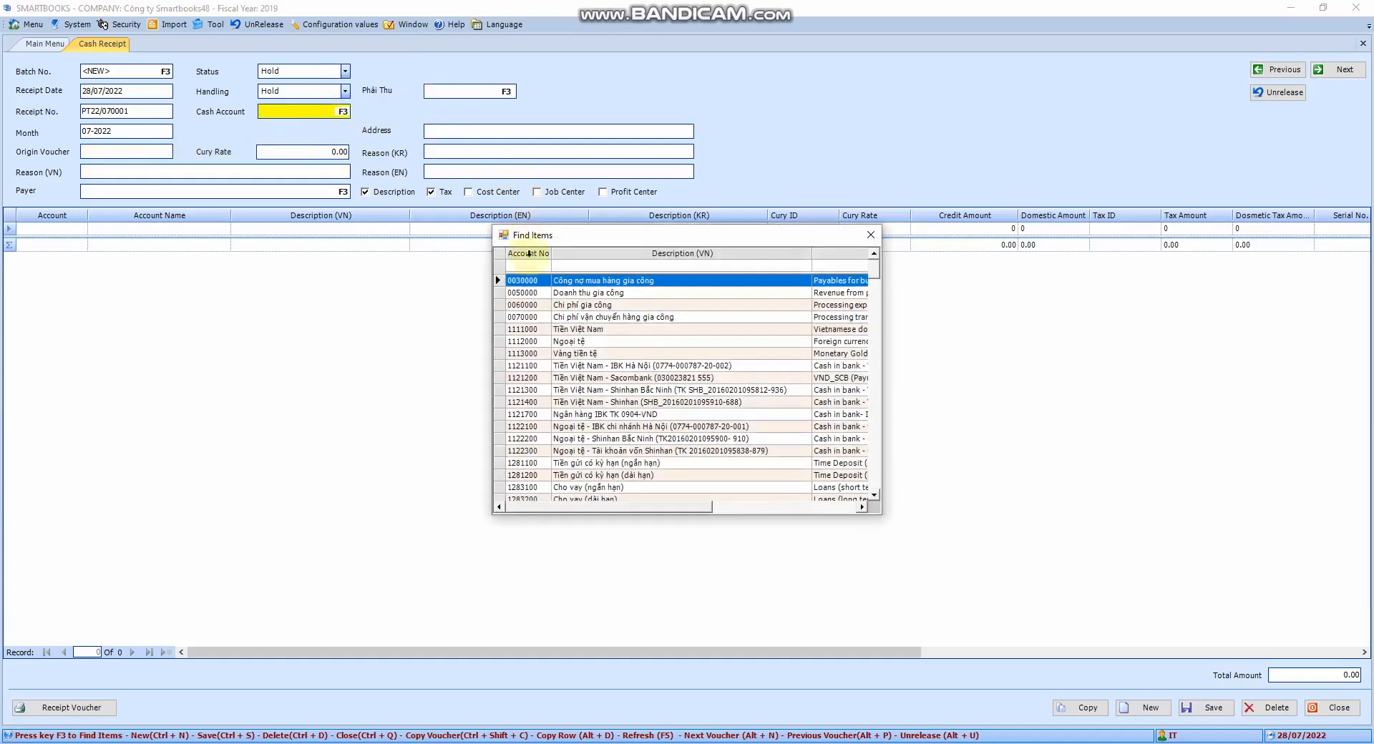
type("1111")
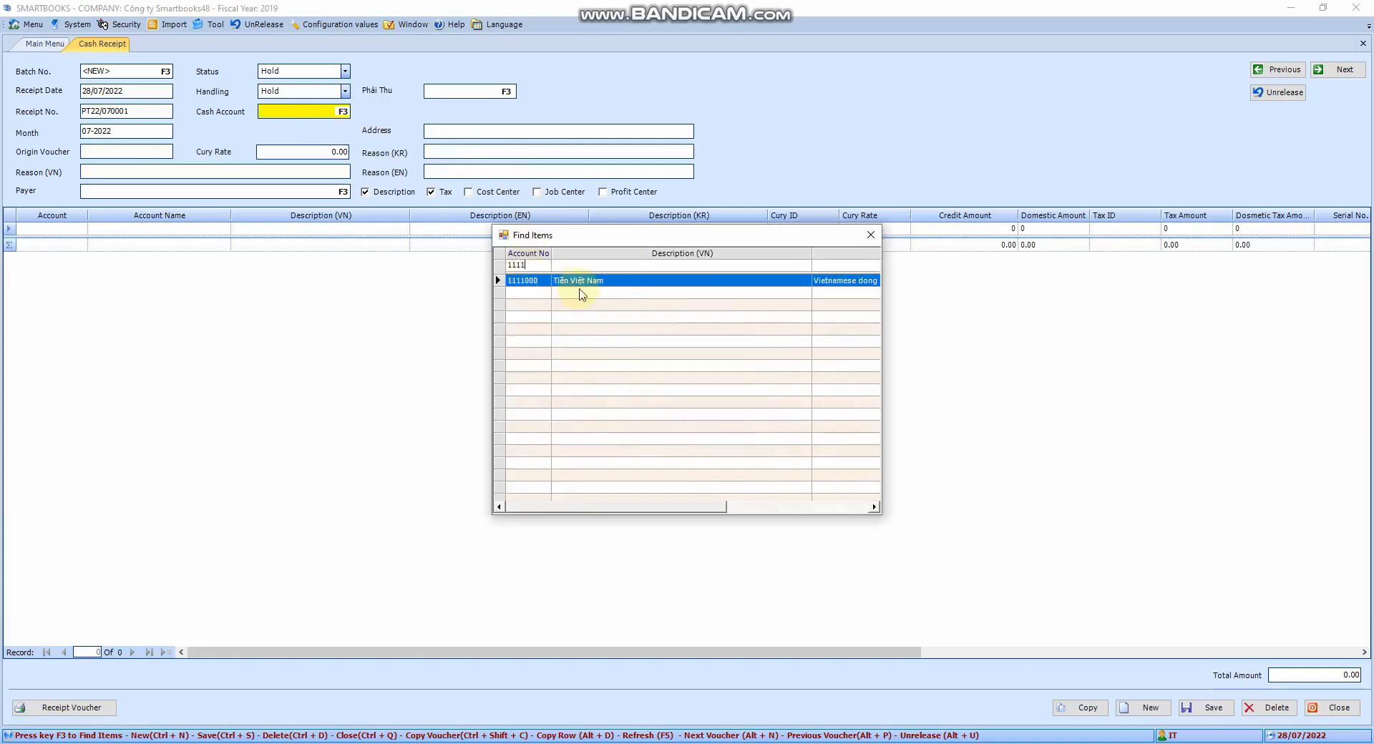
double_click(535, 281)
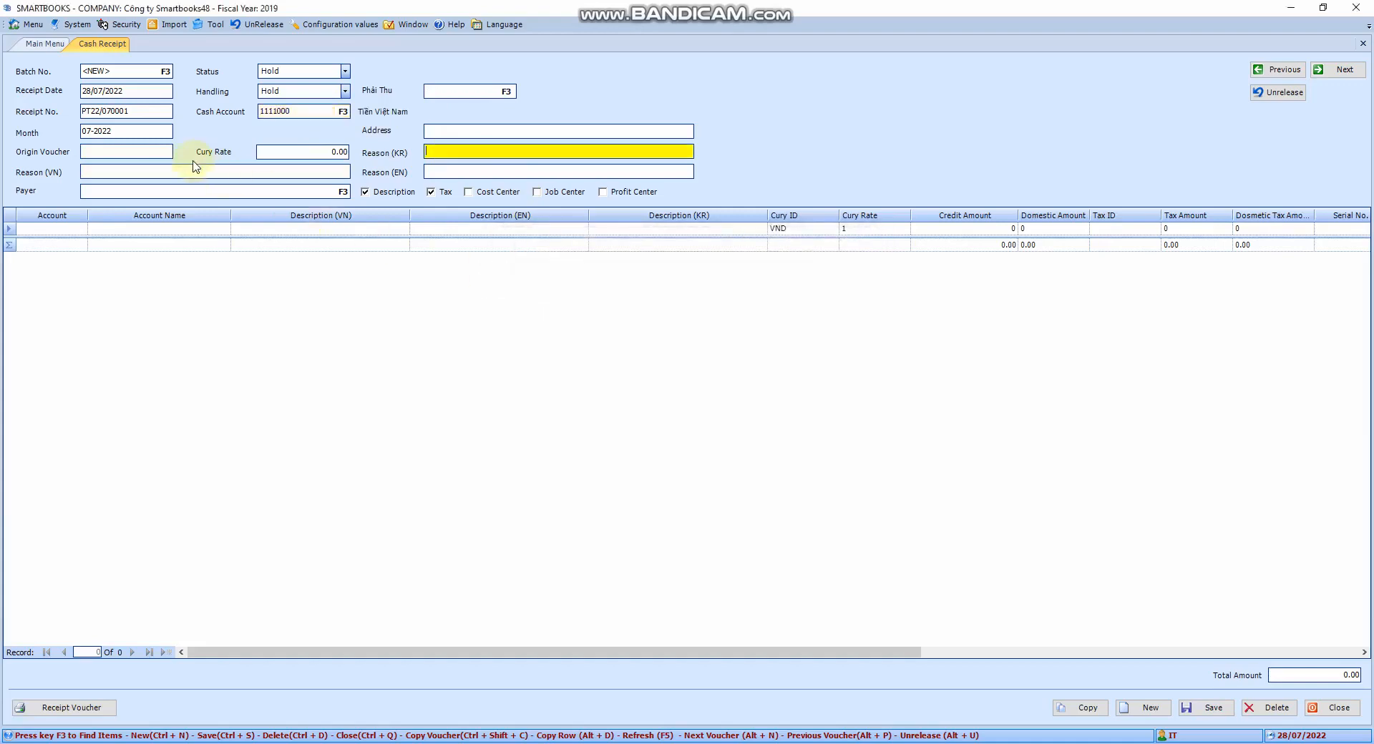
- Enter Thu tien as the receipt's Vietnamese reason
left_click(153, 171)
type("Thu")
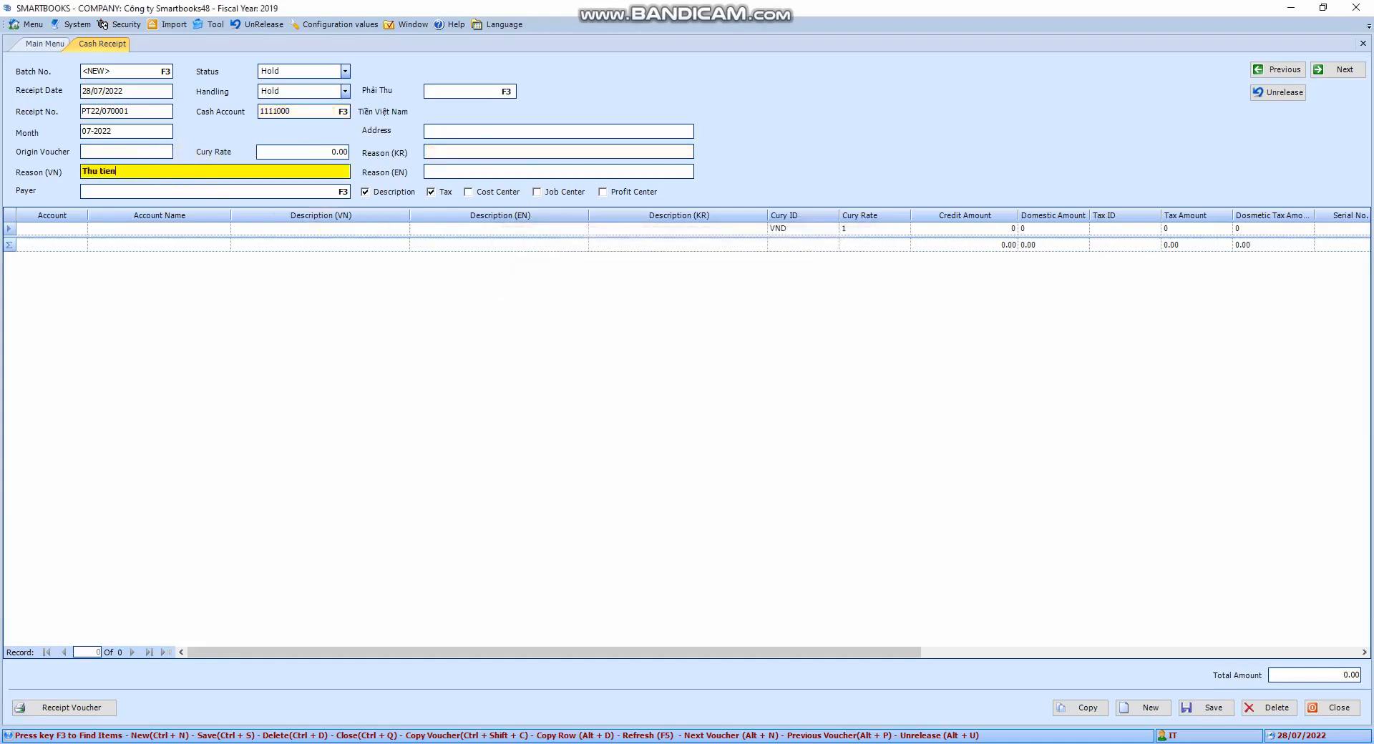
type(" tien")
key("Tab")
key("Tab")
- Add a detail line with account 7110000 (Thu nhập khác) chosen from the lookup
left_click(51, 229)
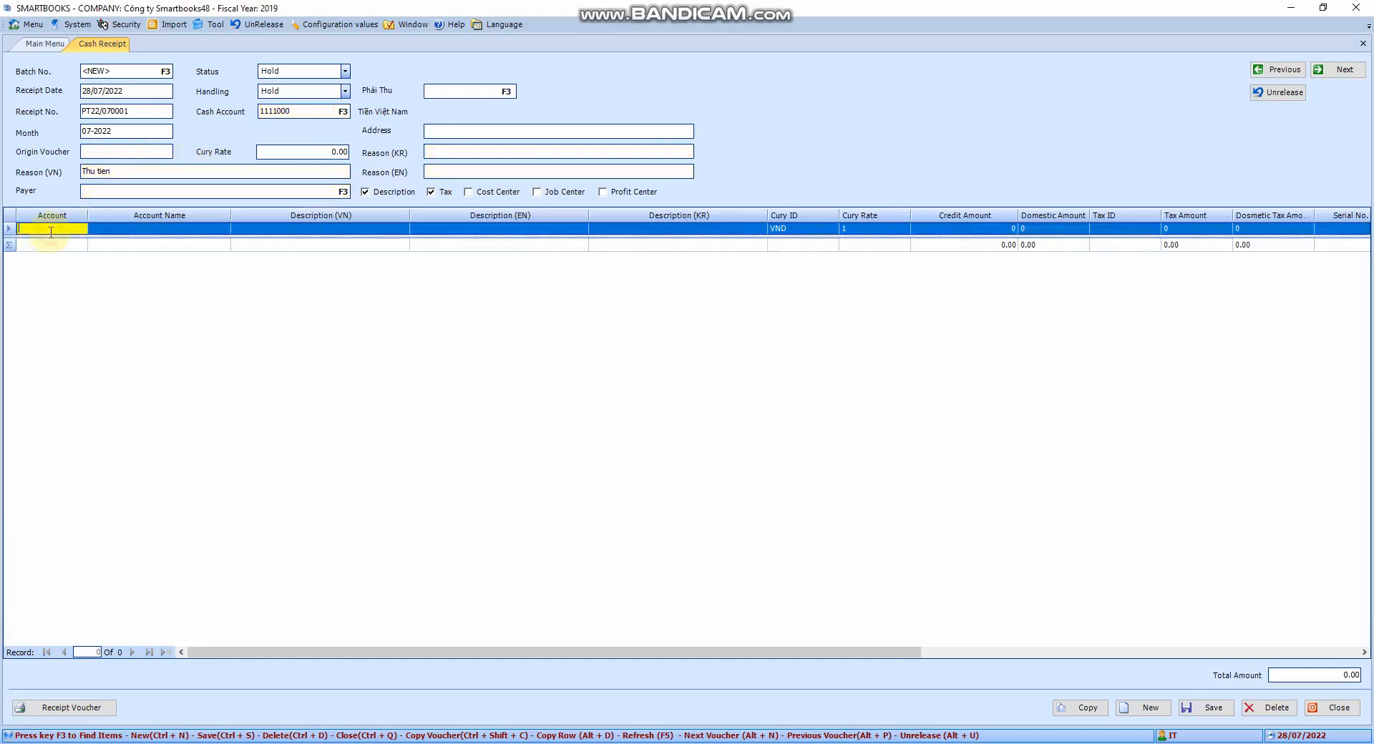
key("F3")
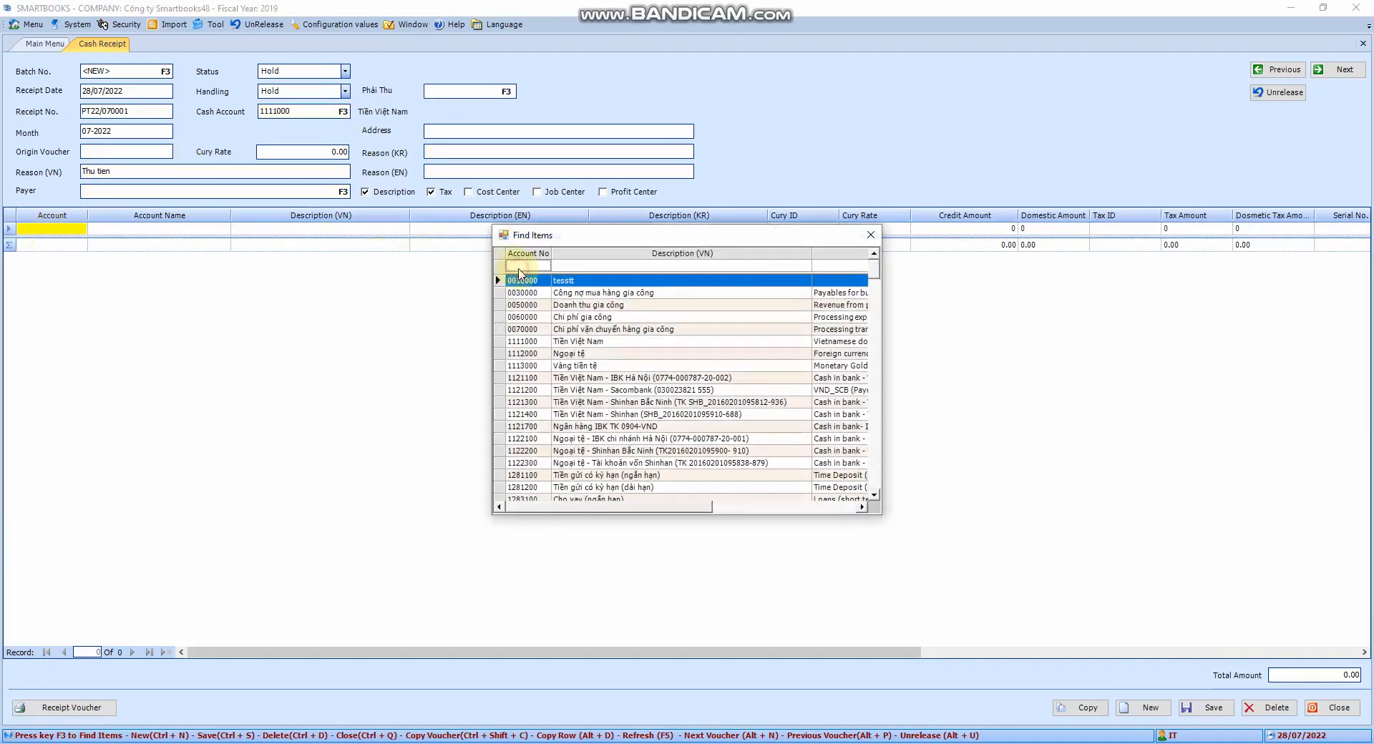
type("71")
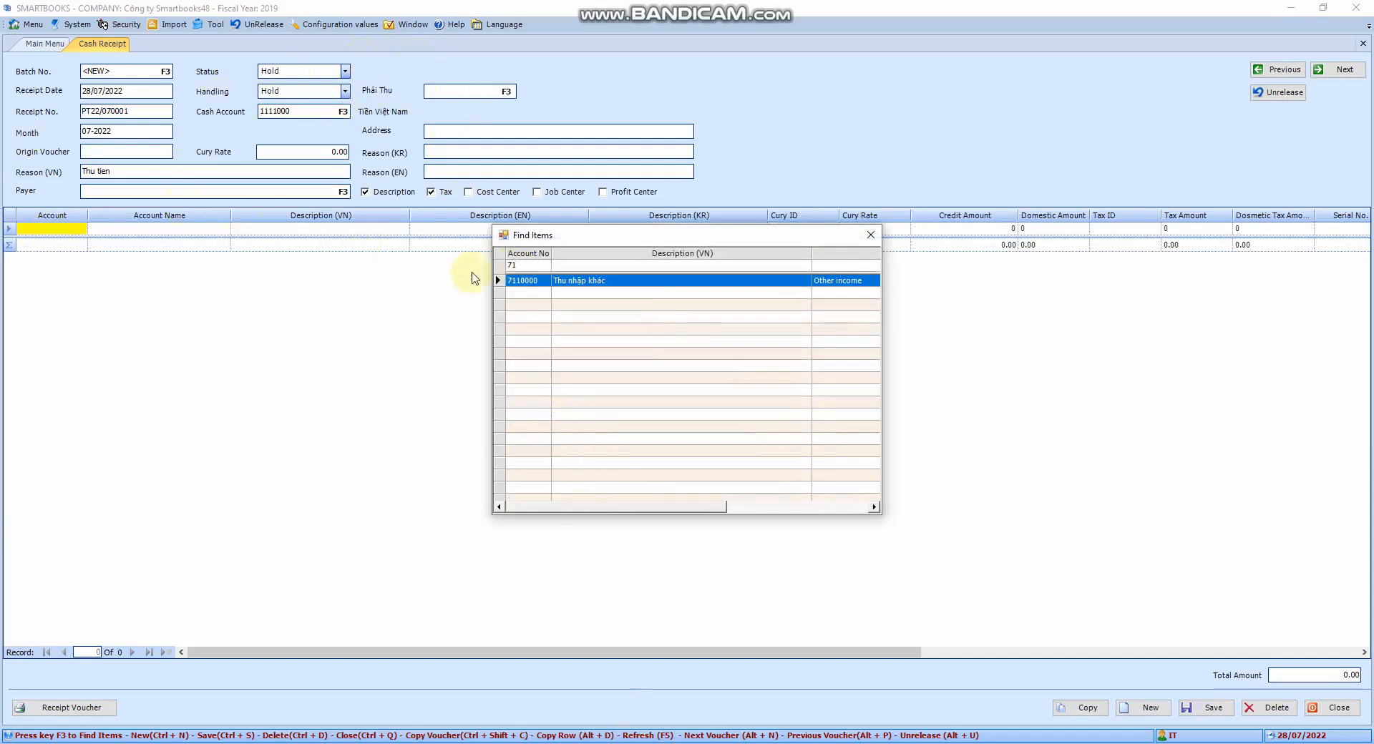
double_click(530, 280)
key("Return")
key("Return")
key("Return")
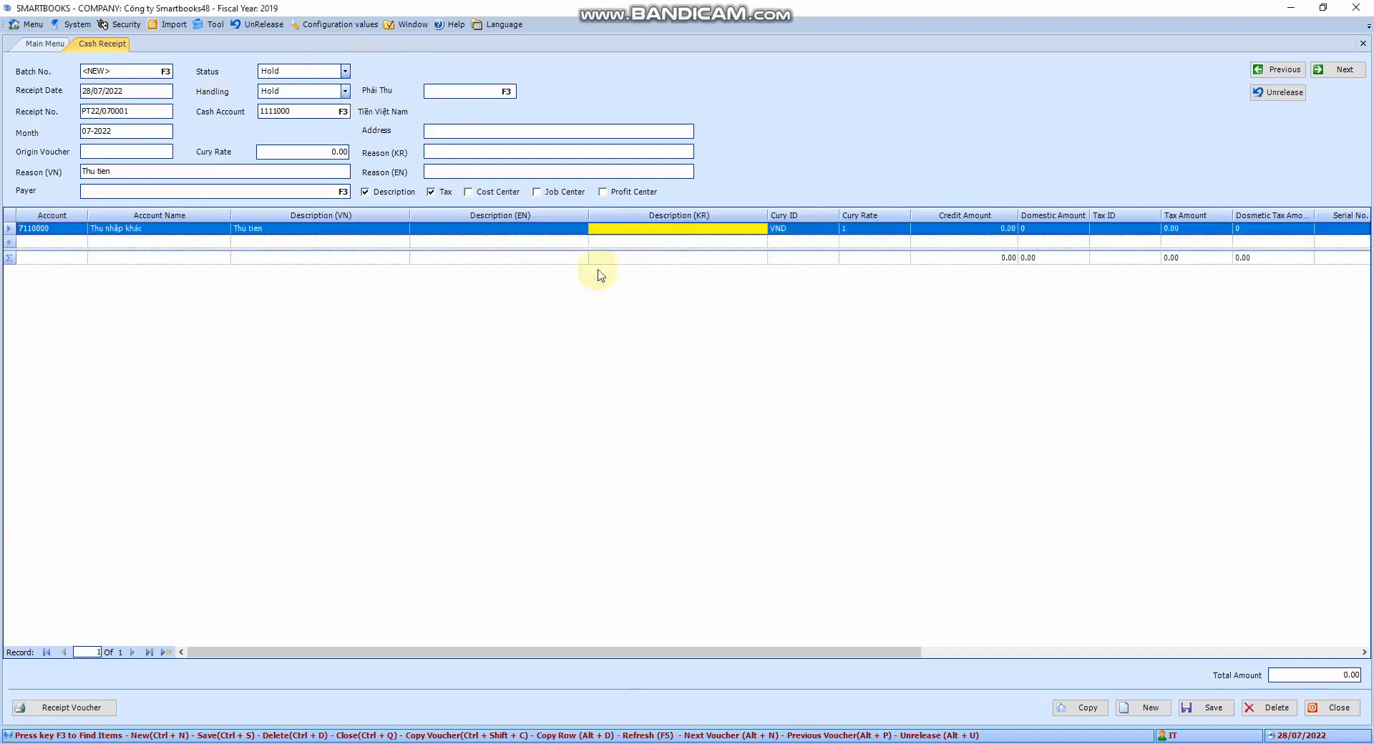
- Set the detail line's credit amount to 4,500,000
key("Return")
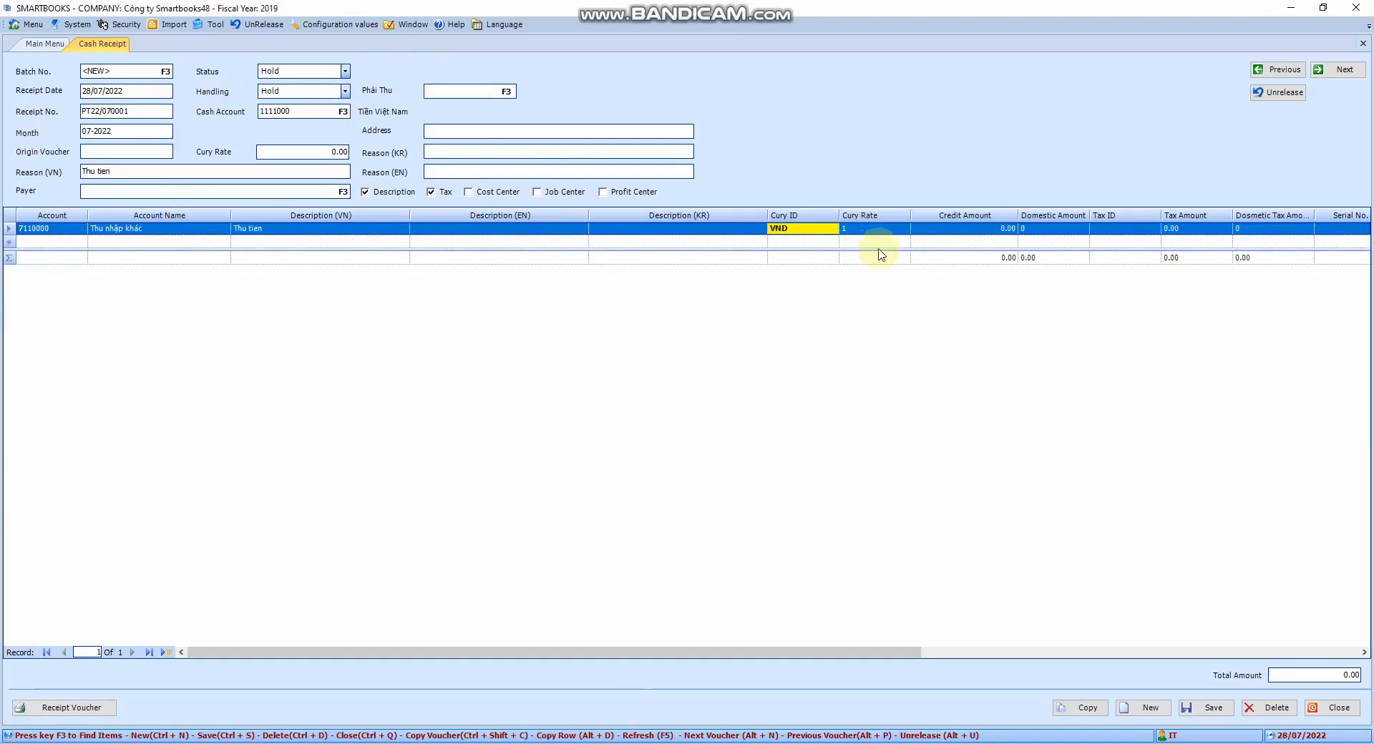
key("Return")
key("Return")
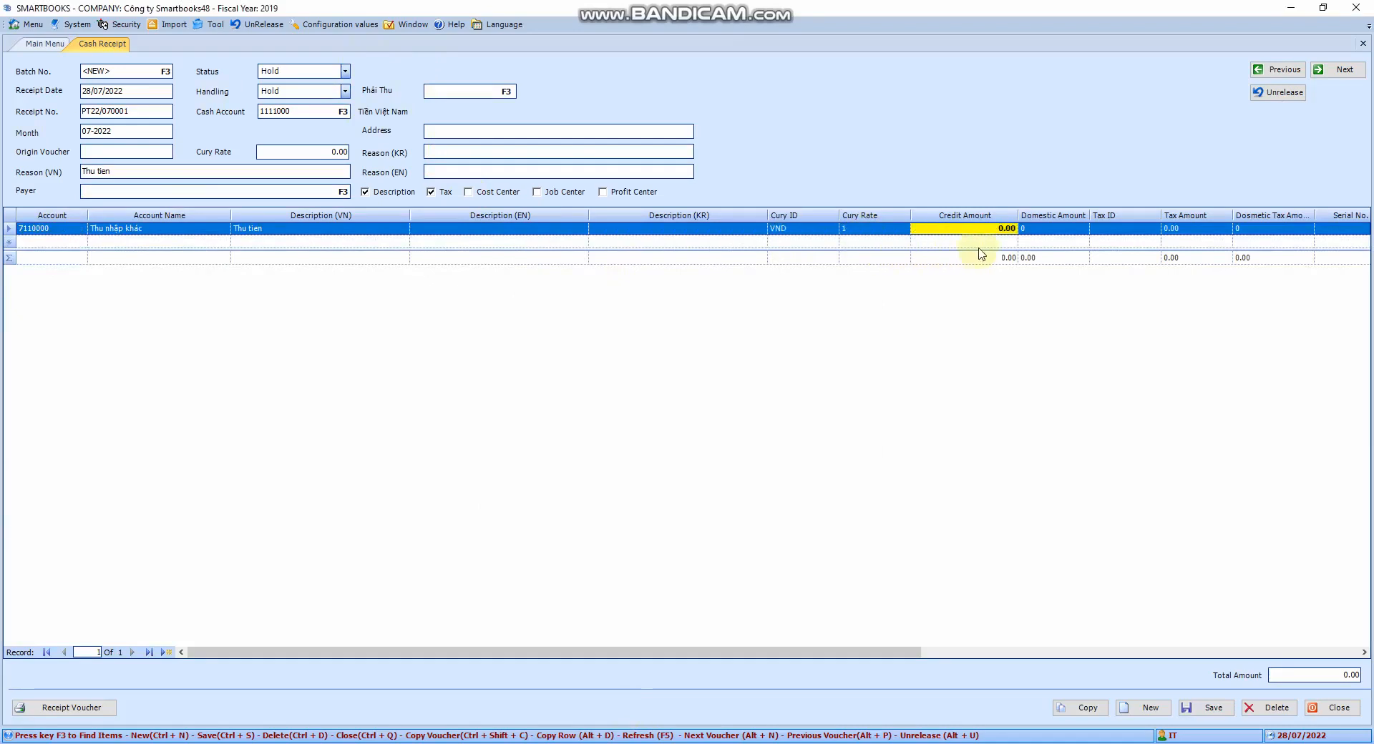
type("4500000")
key("Return")
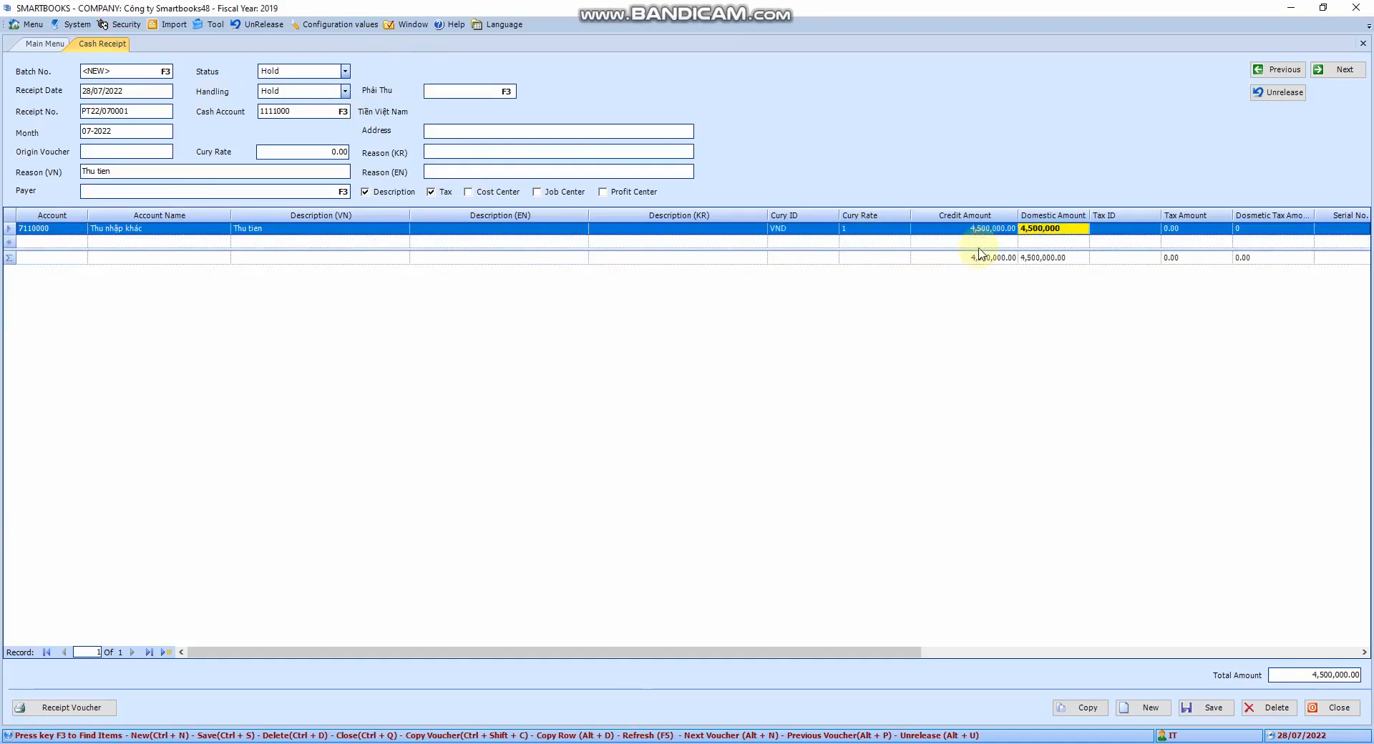
key("Return")
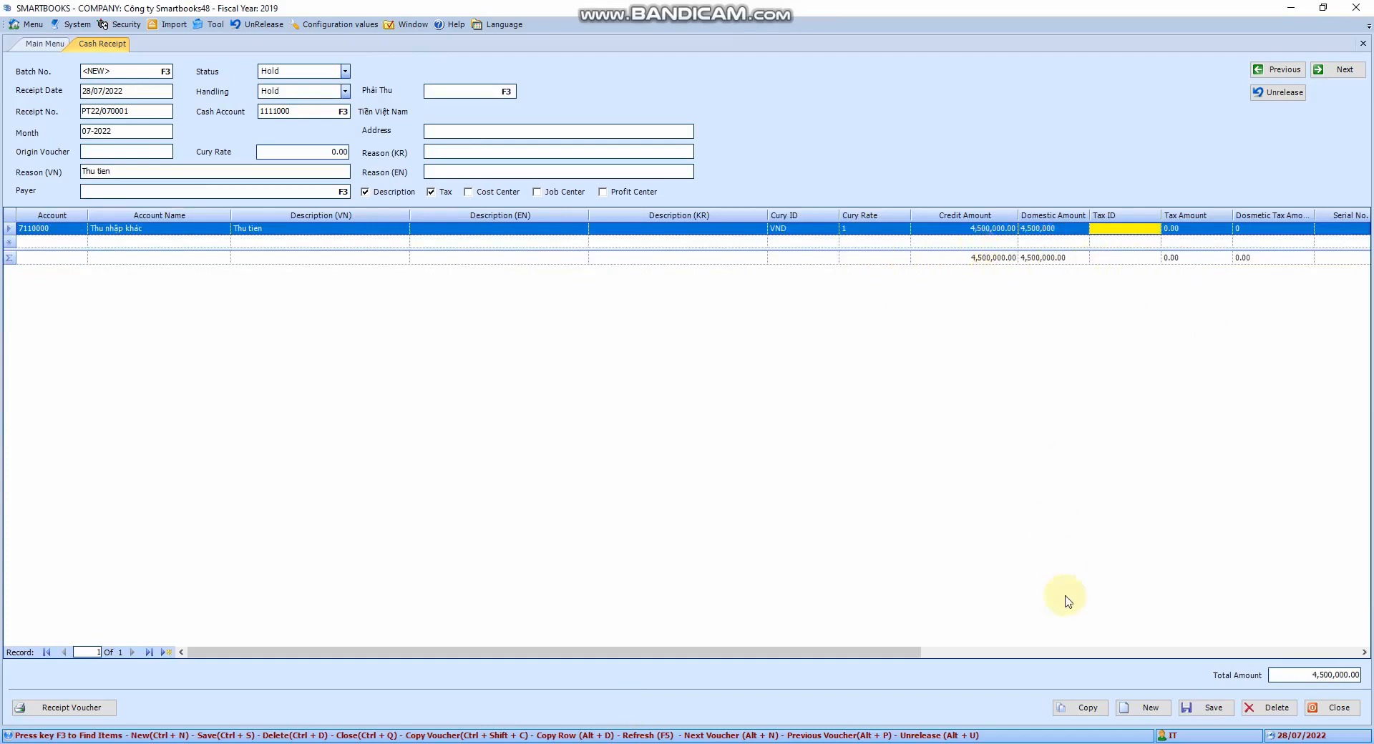
- Save the cash receipt voucher and acknowledge the confirmation
left_click_drag(870, 652, 1349, 742)
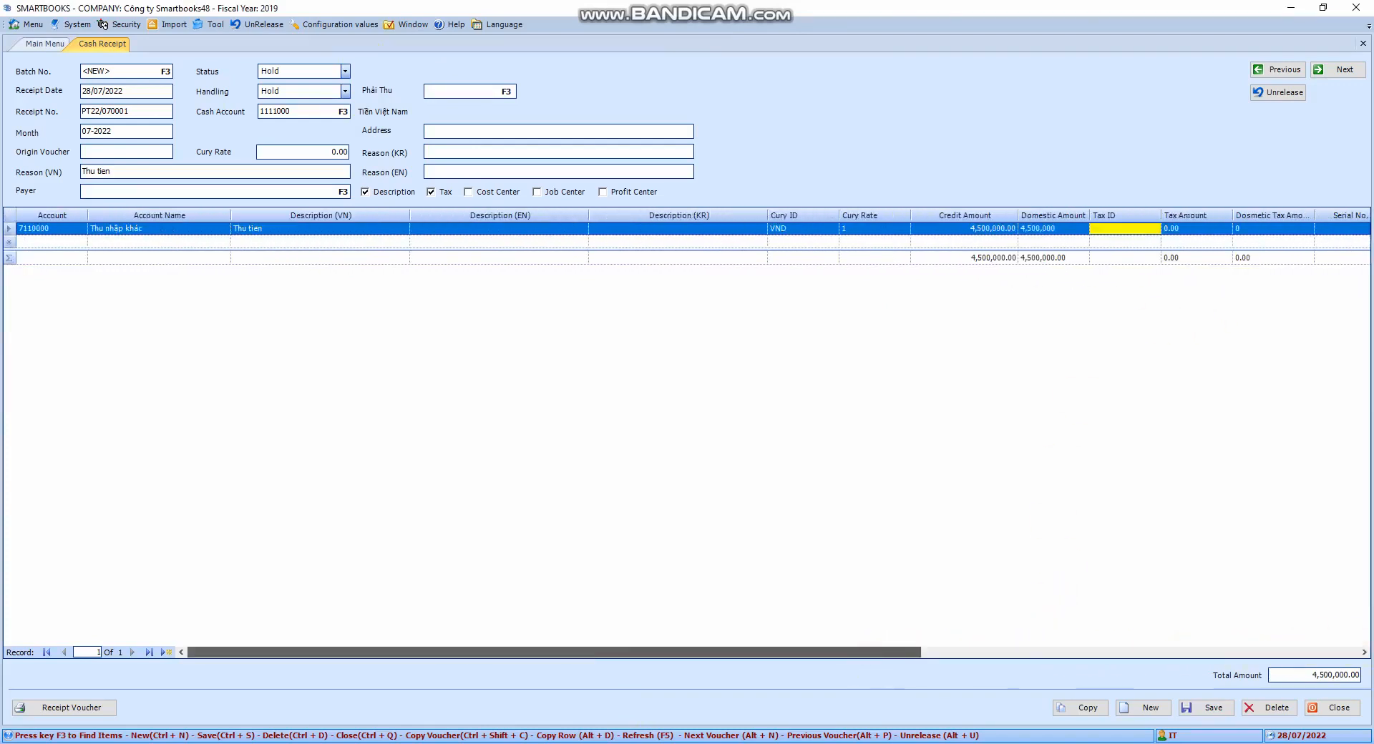
left_click_drag(892, 658, 1294, 630)
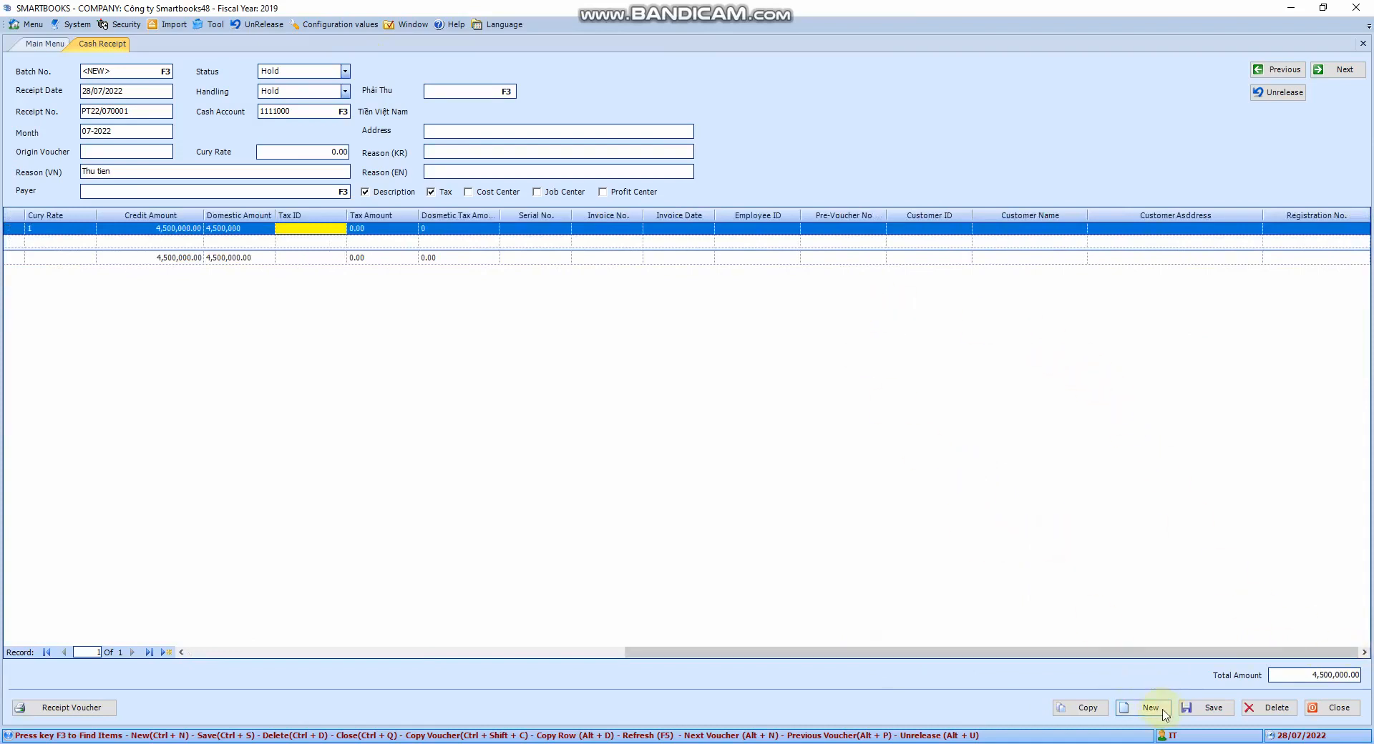
left_click(1214, 708)
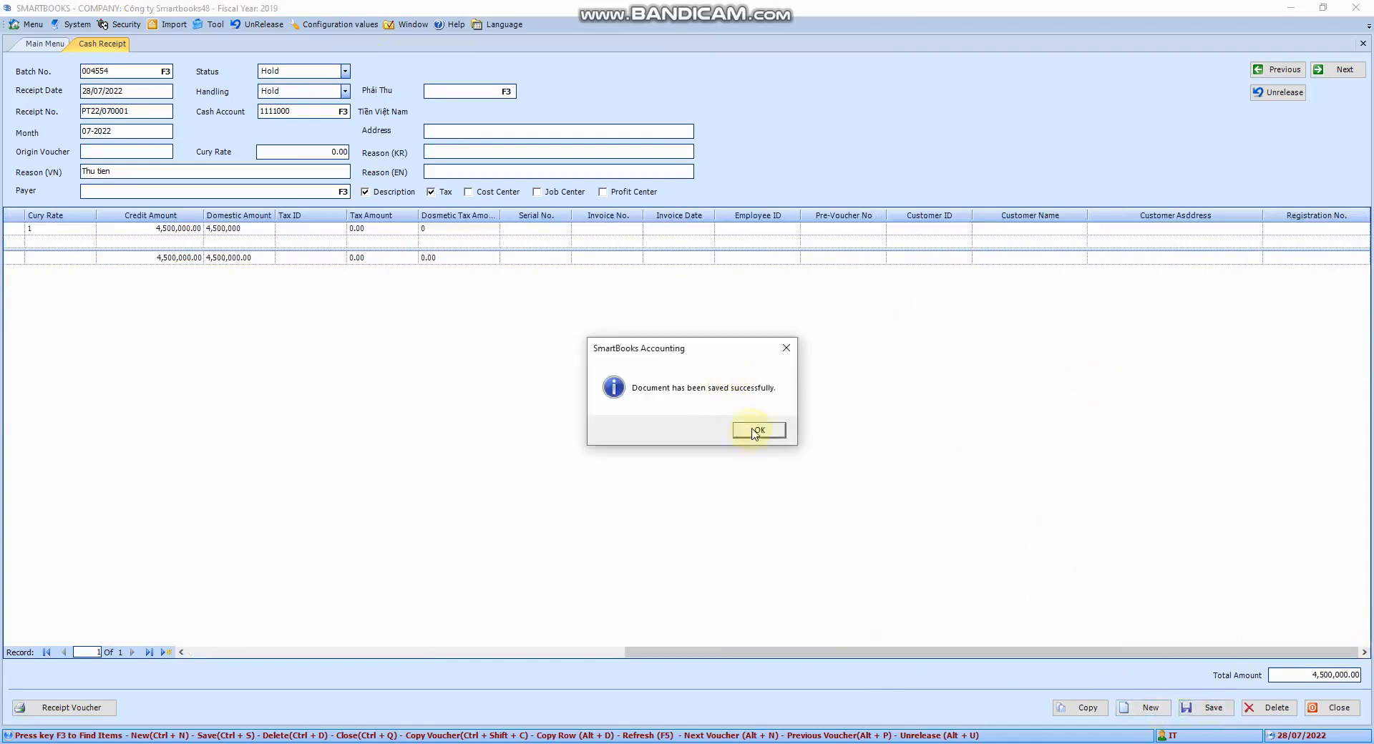
left_click(751, 431)
- Close the cash receipt entry screen
left_click(1278, 74)
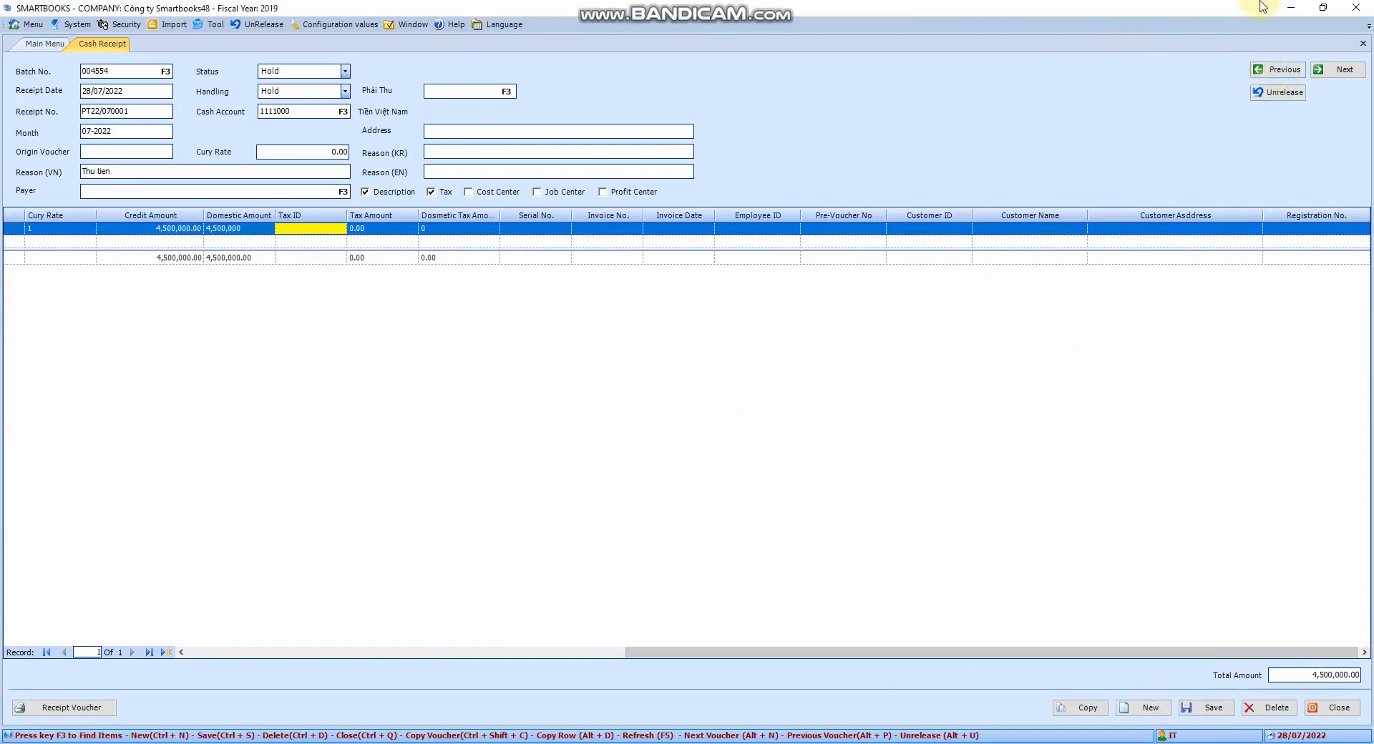
left_click(1363, 43)
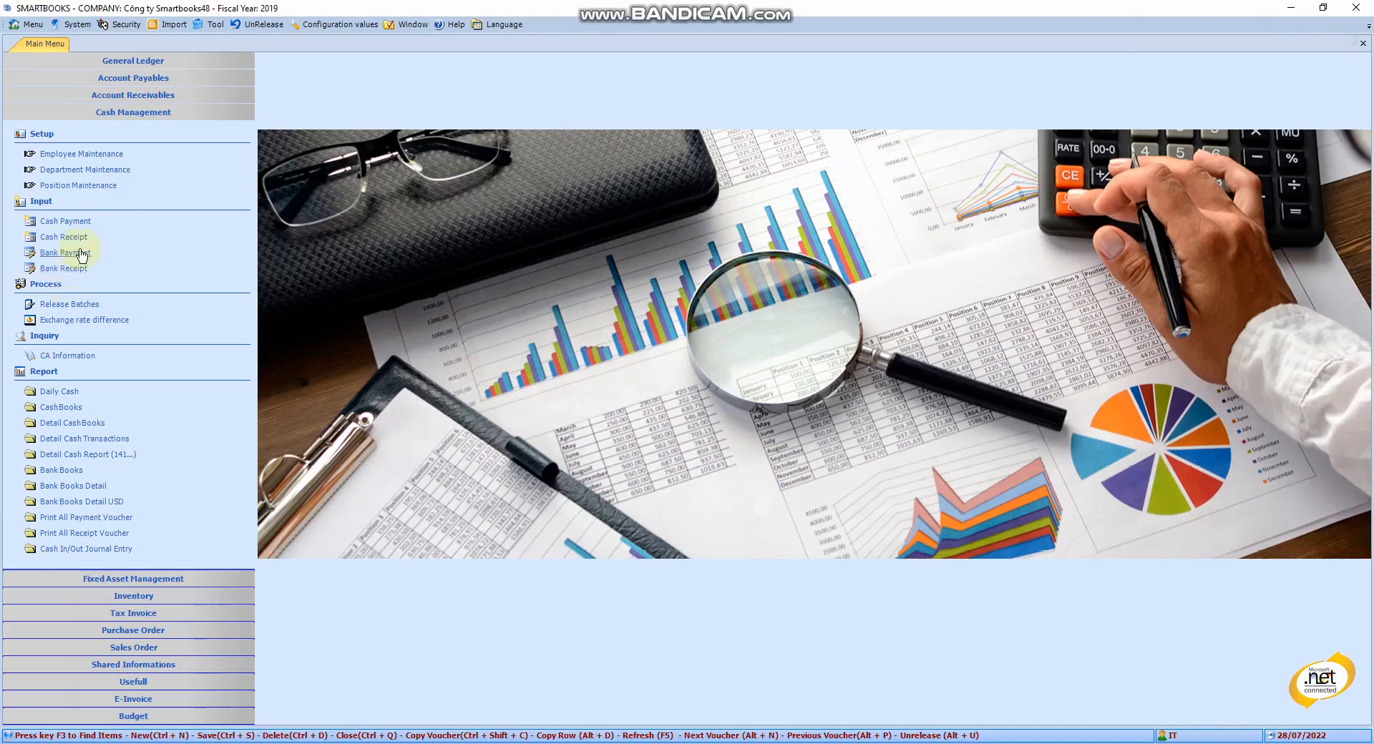
- Open the Bank Payment entry screen and close it again
left_click(83, 254)
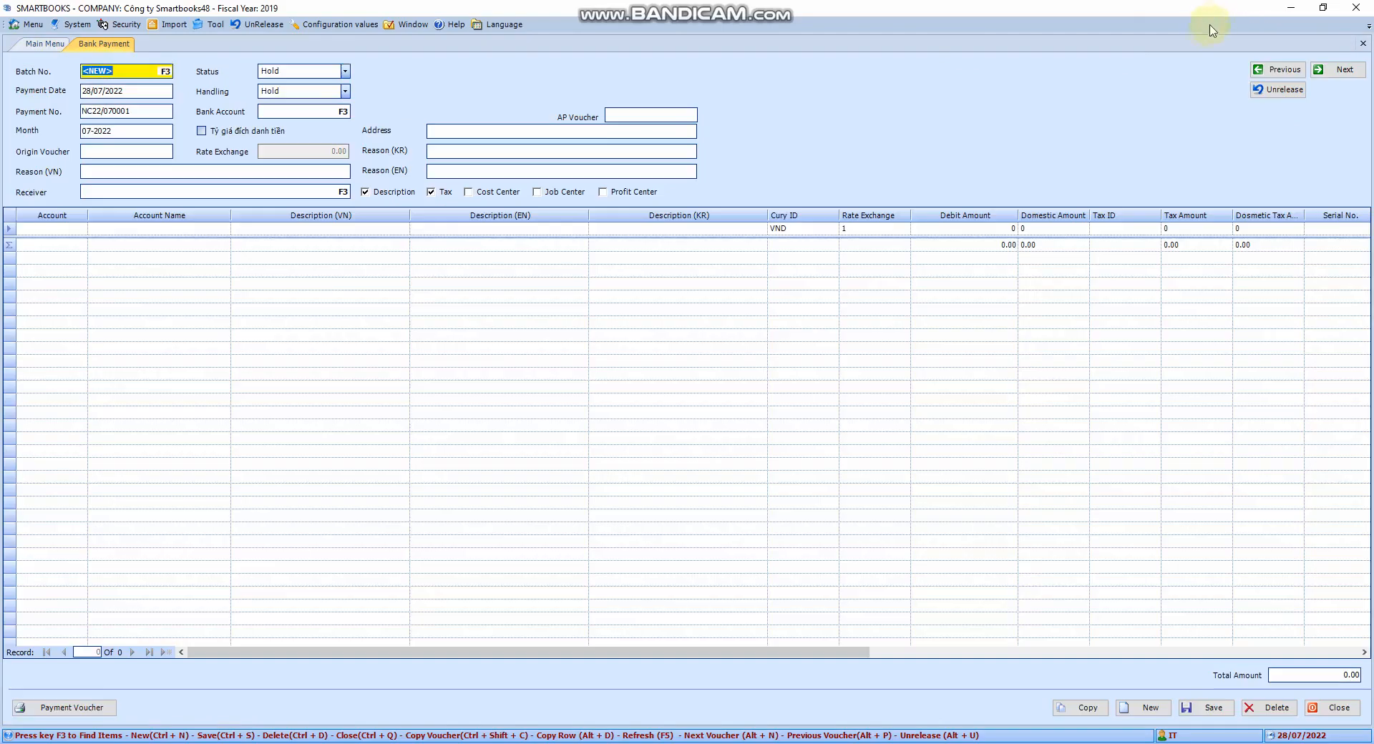
left_click(1361, 45)
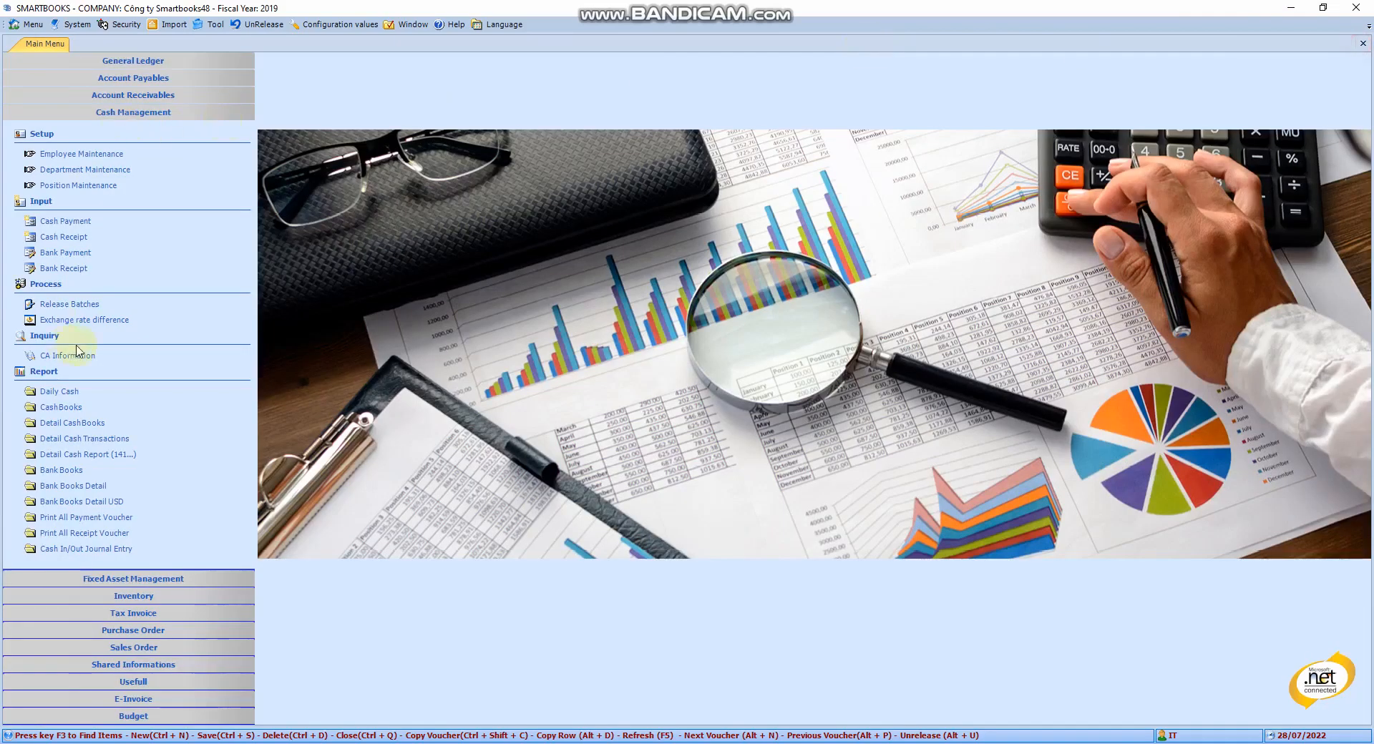